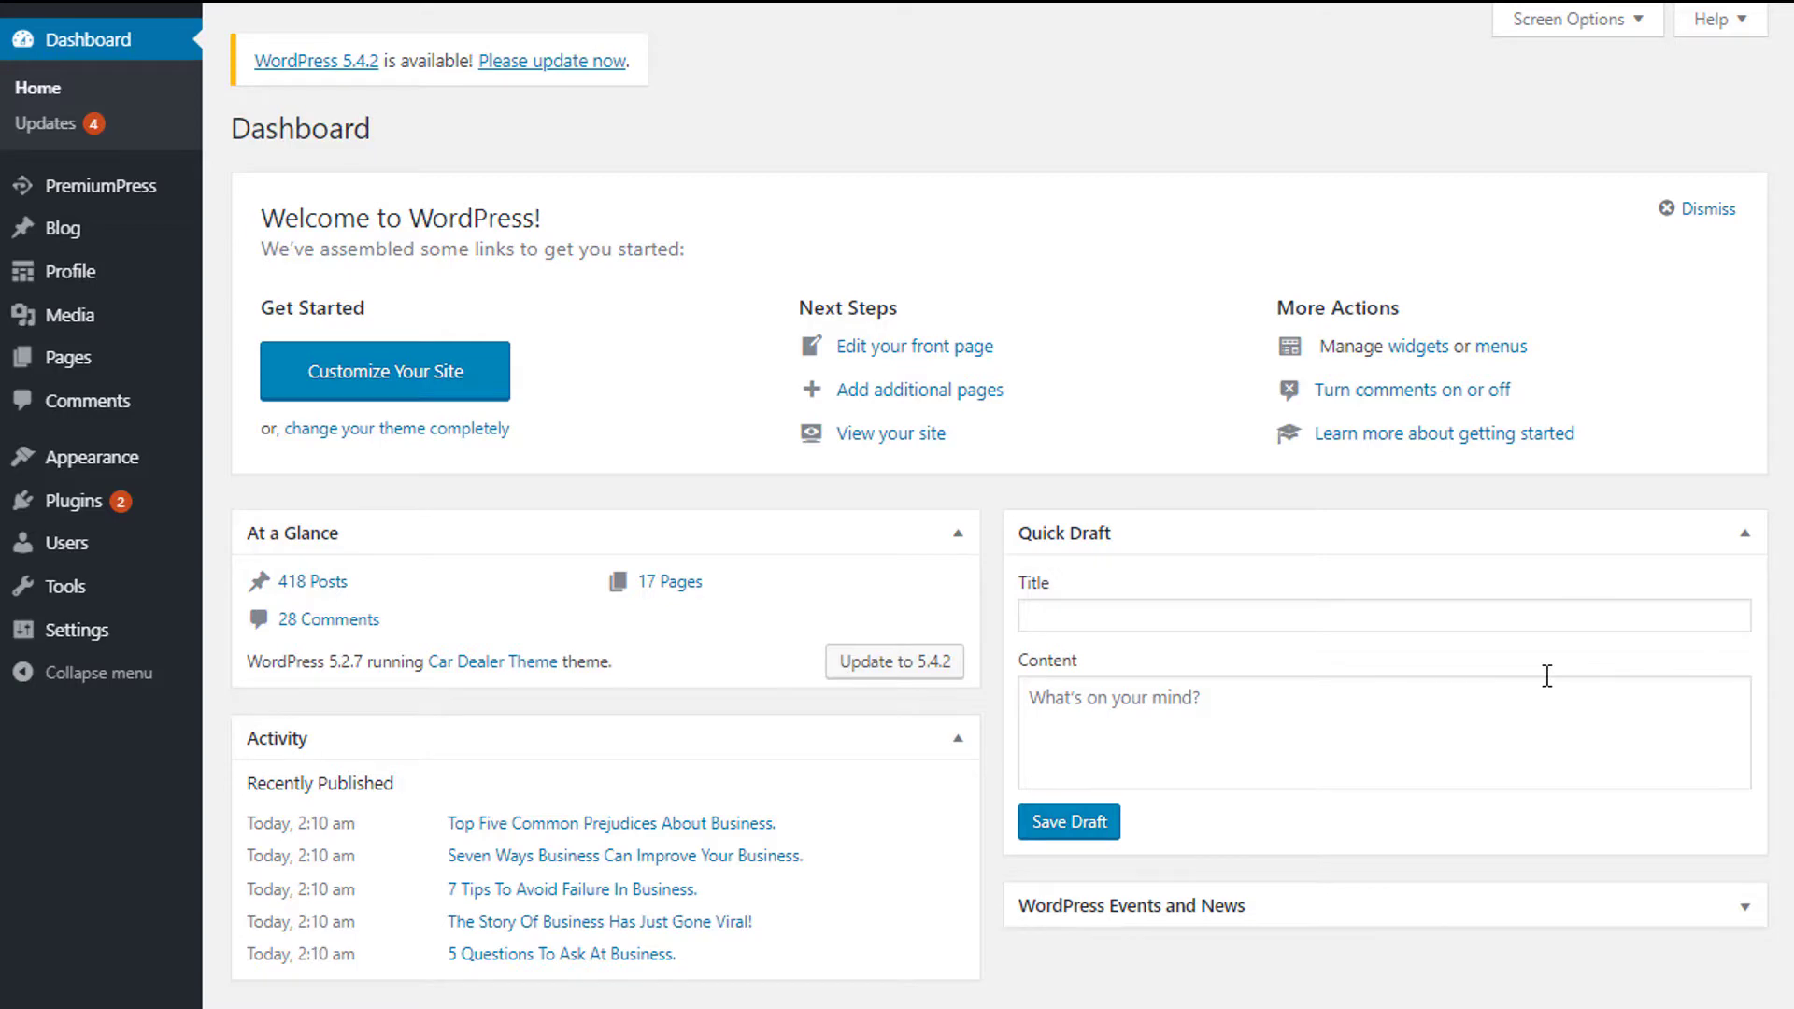
# Open the PremiumPress dashboard from the WordPress admin sidebar
pyautogui.moveTo(99, 196)
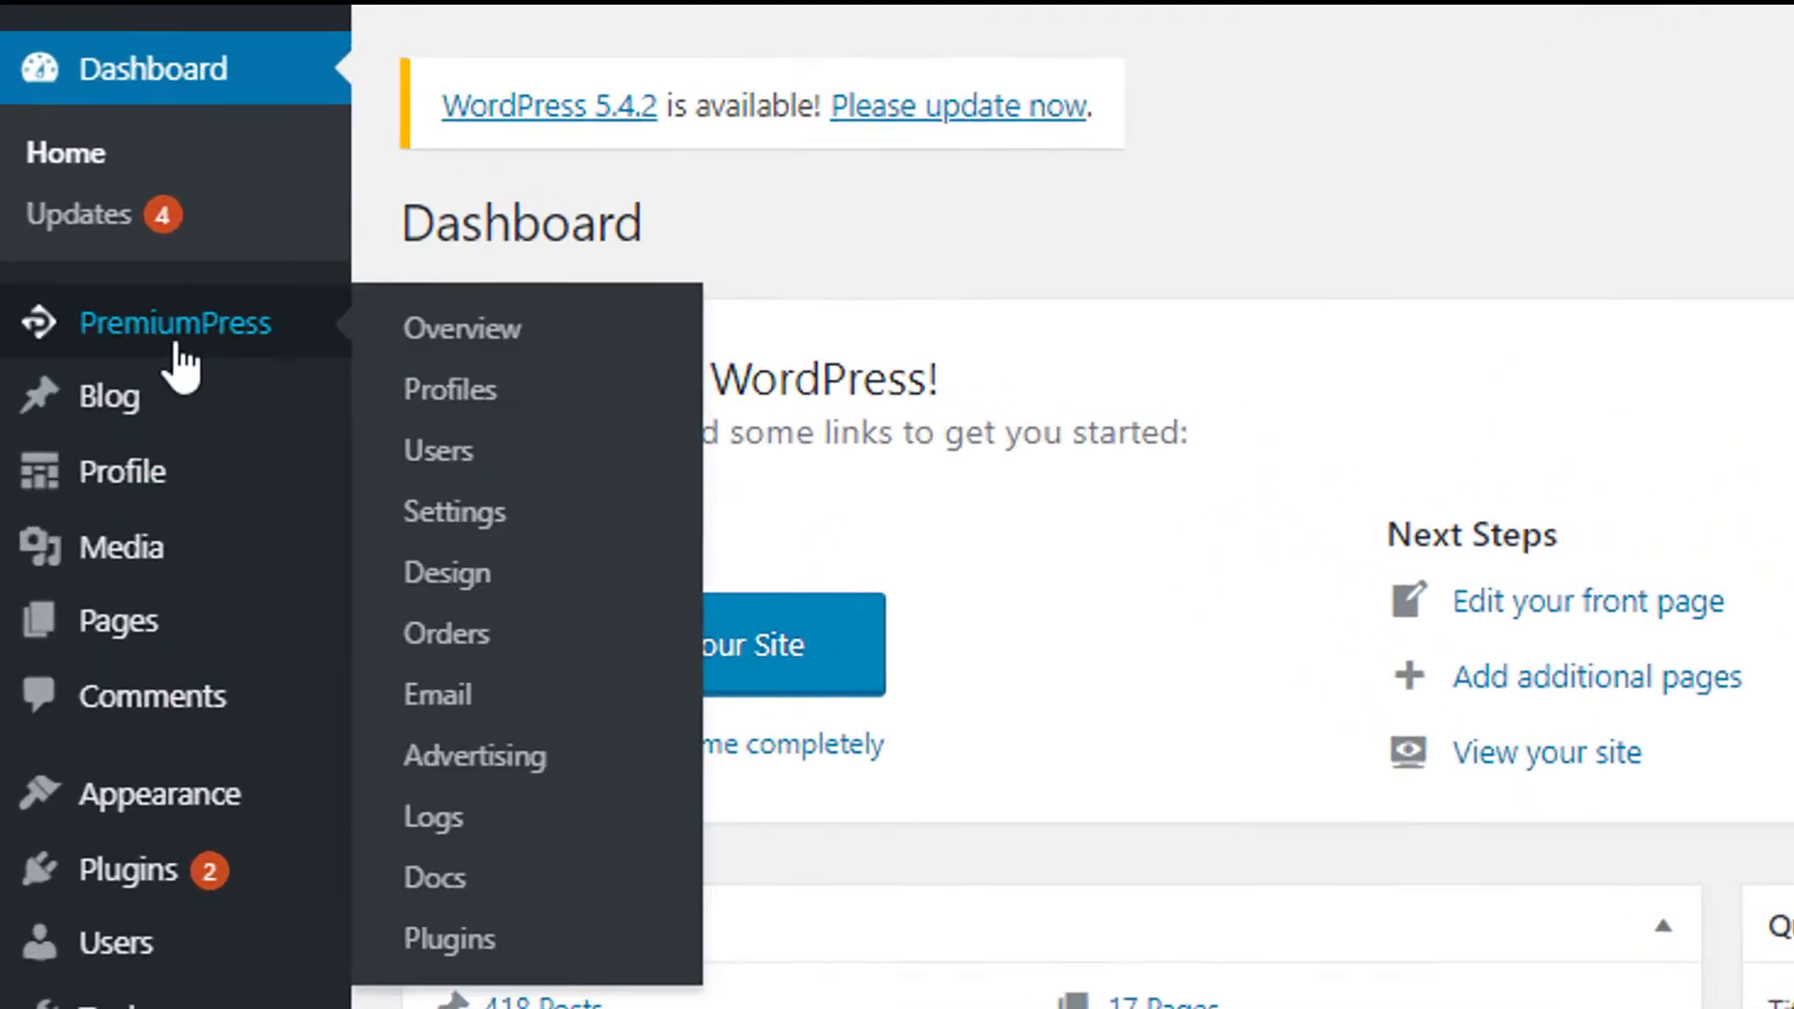
pyautogui.click(177, 348)
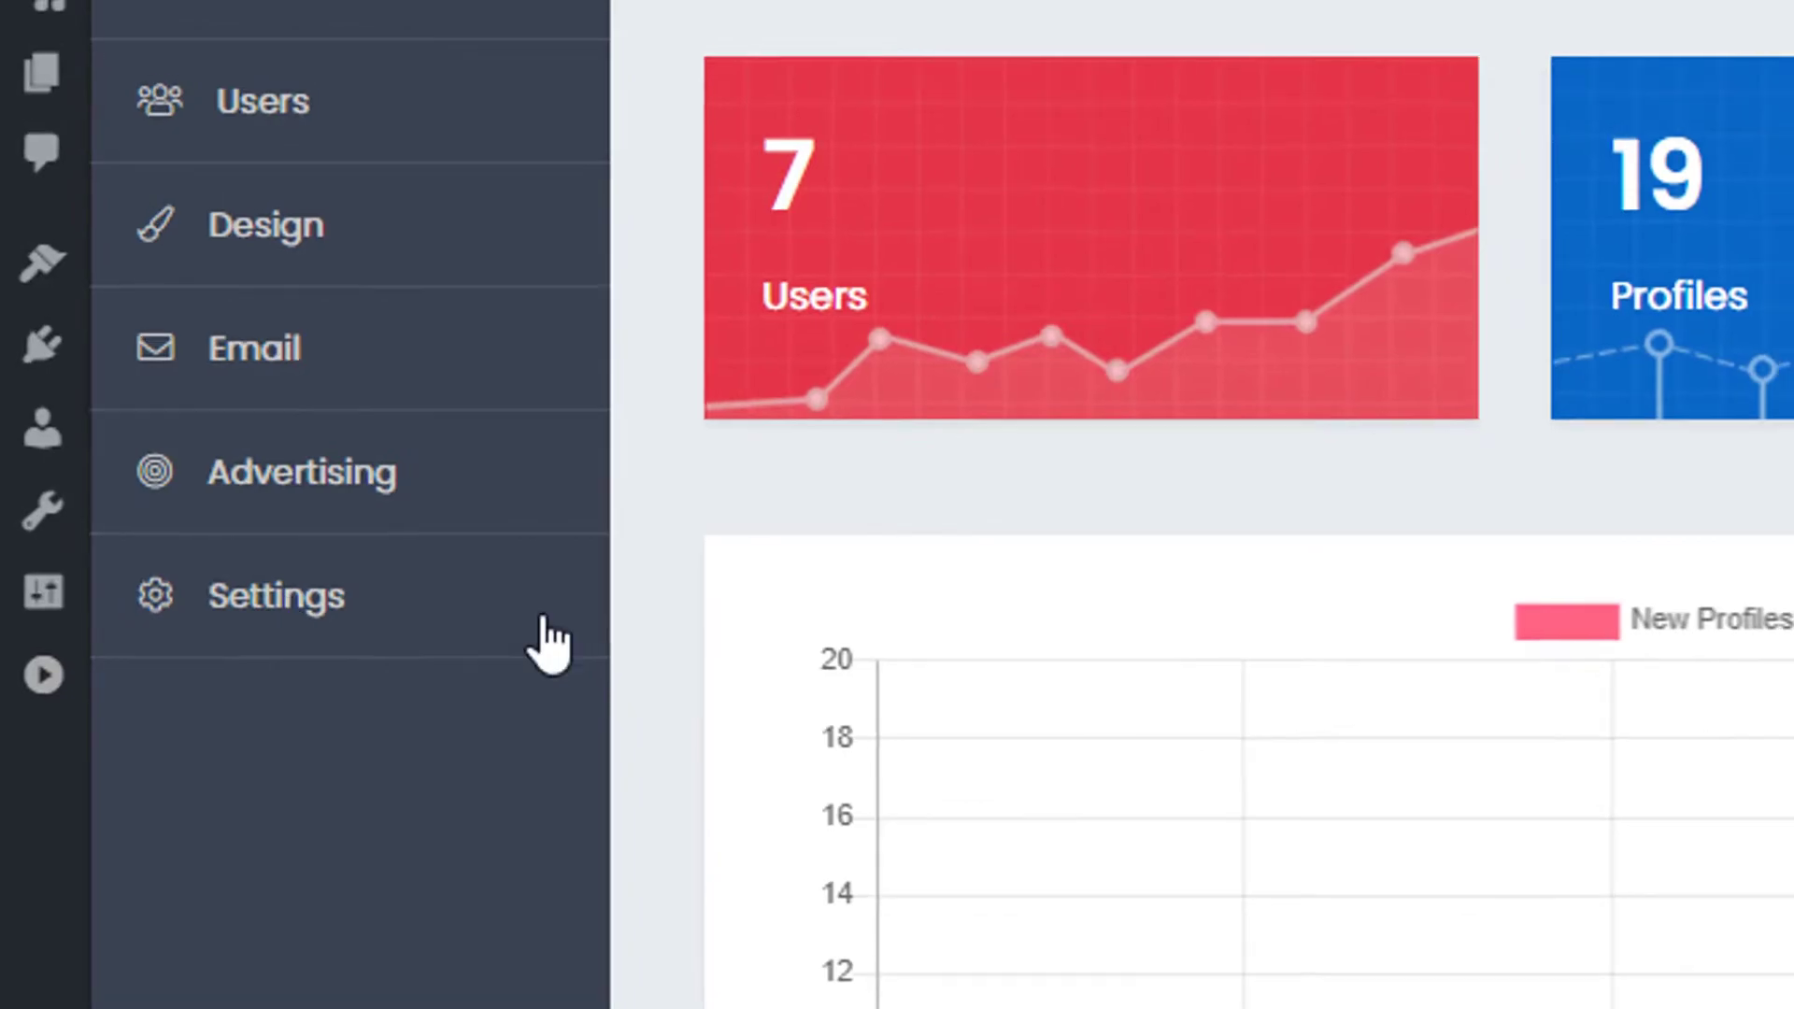
# Open PremiumPress Settings and scroll down to the Listing Settings, Memberships and License Key cards
pyautogui.click(297, 579)
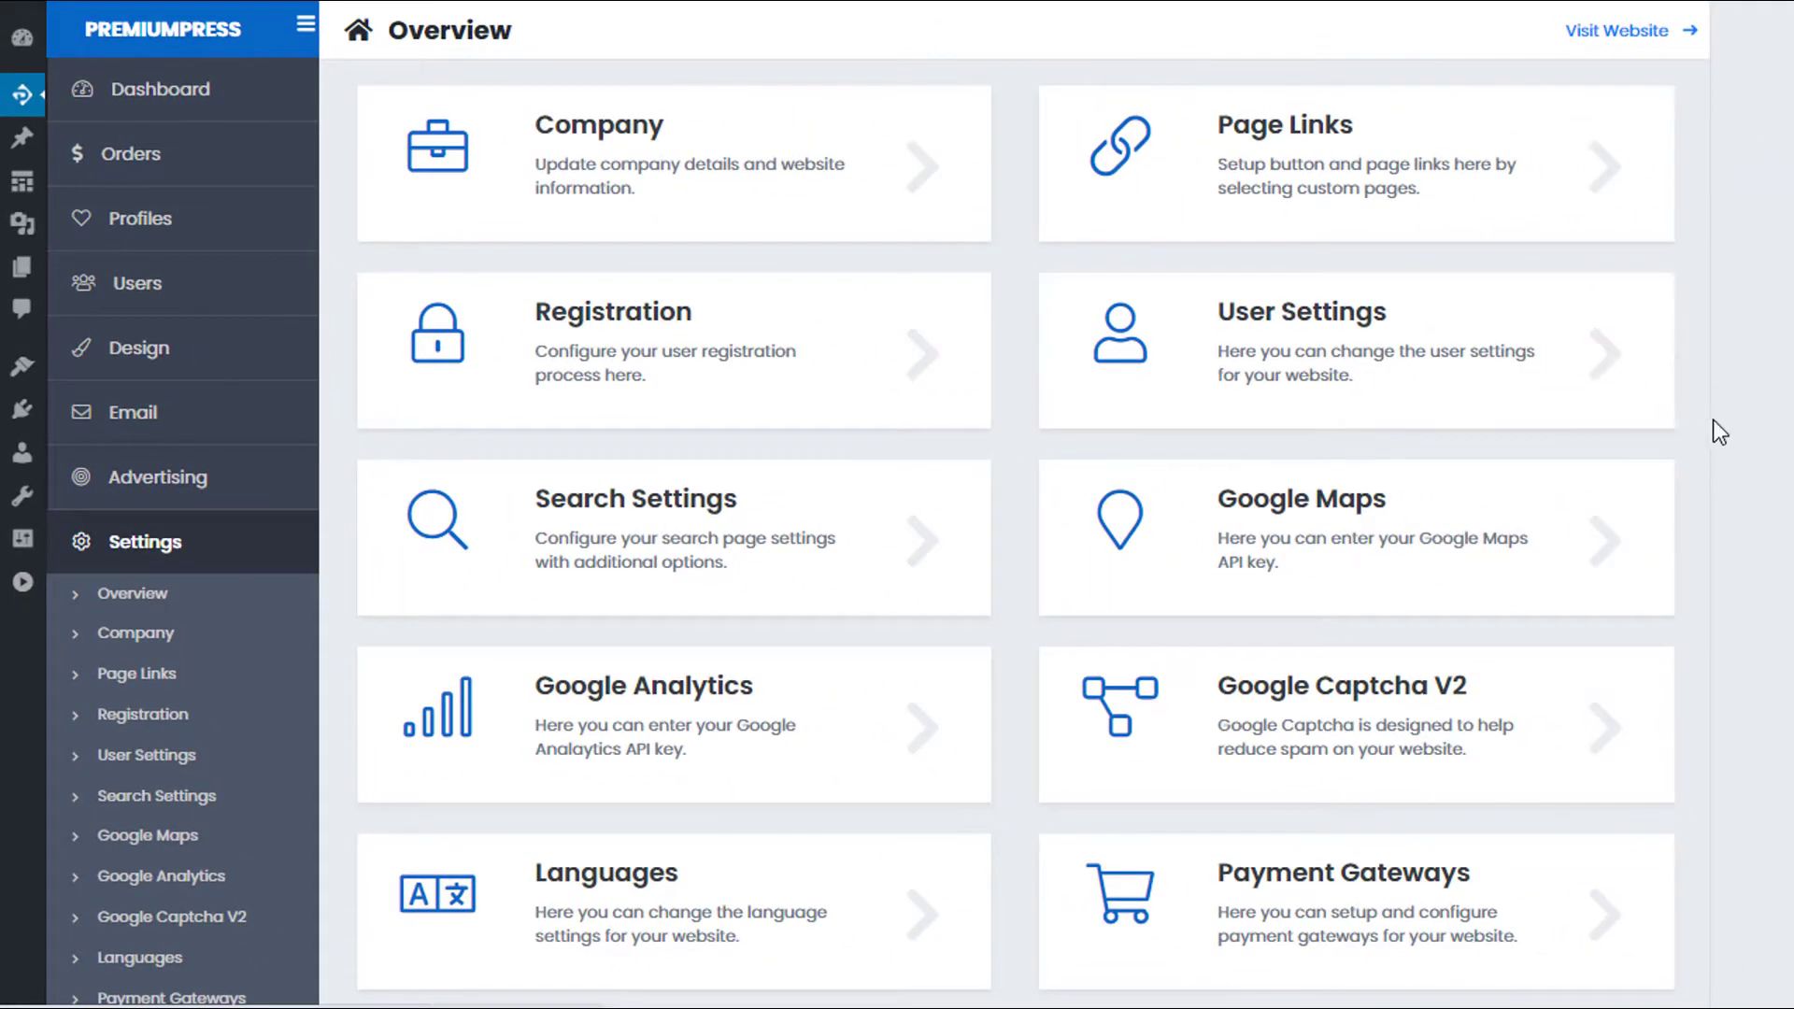
pyautogui.scroll(-2, 1714, 413)
pyautogui.scroll(-6, 1714, 416)
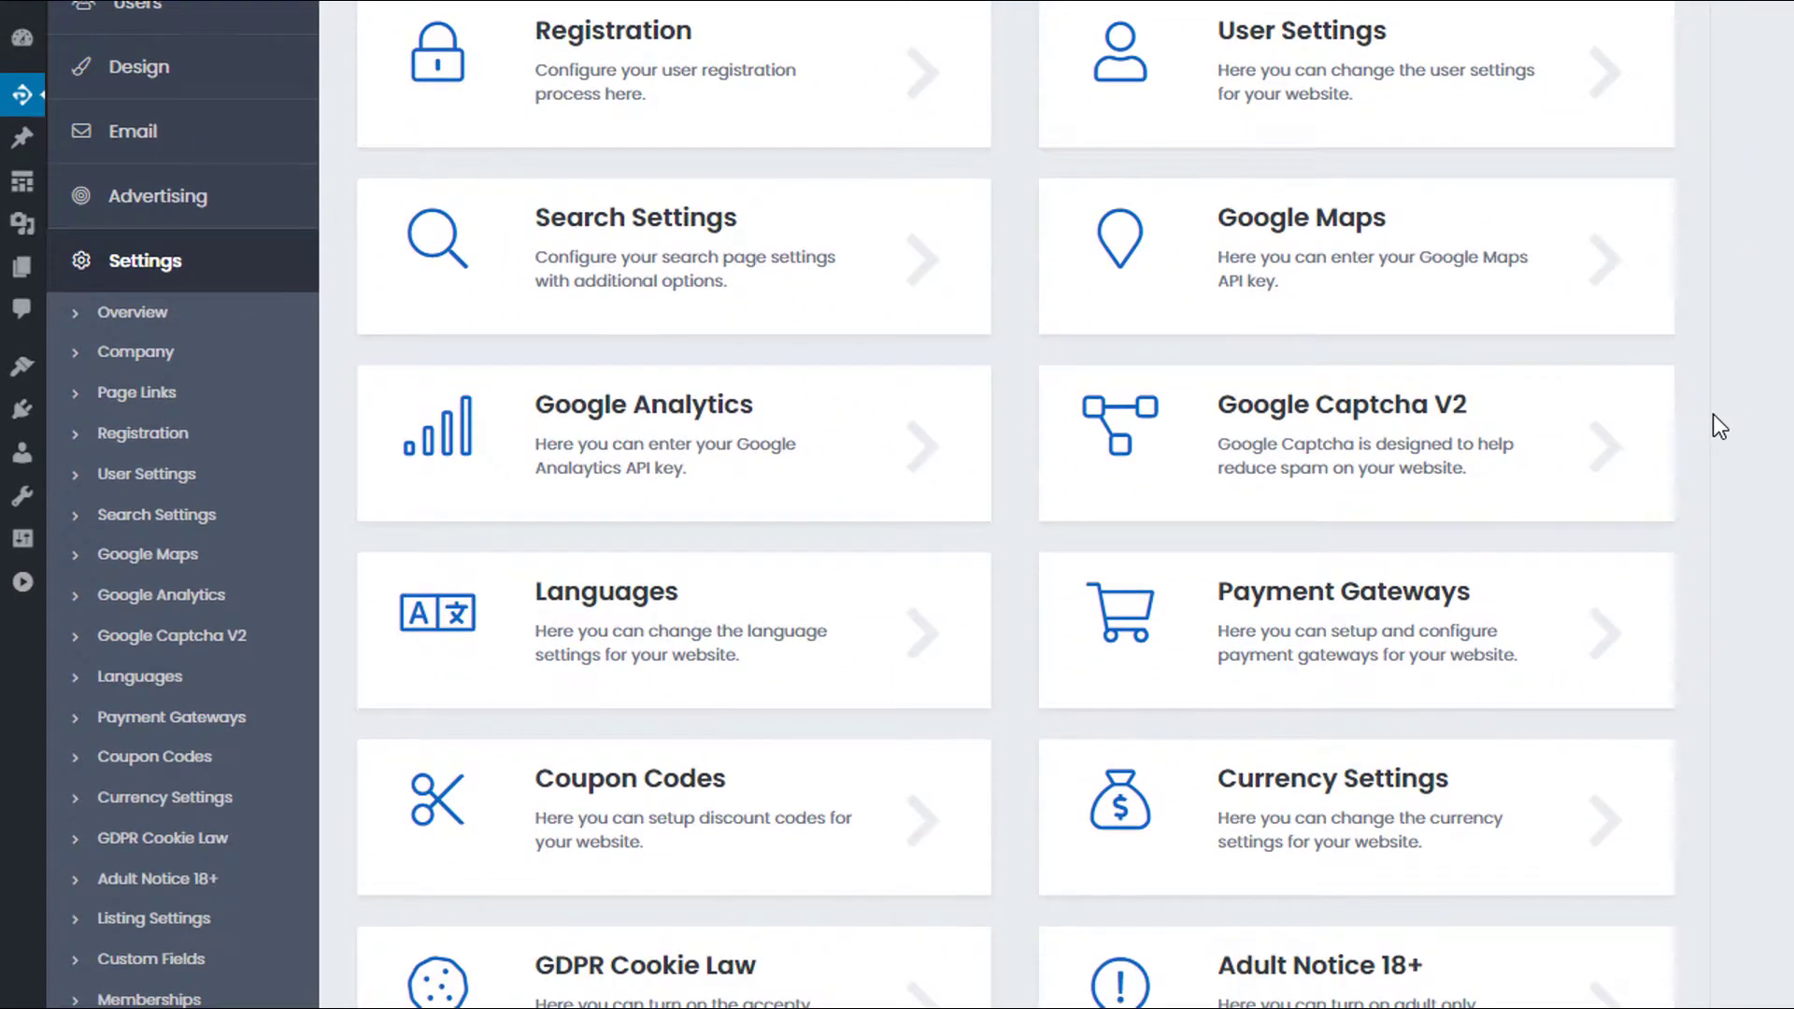
pyautogui.scroll(-1, 1714, 420)
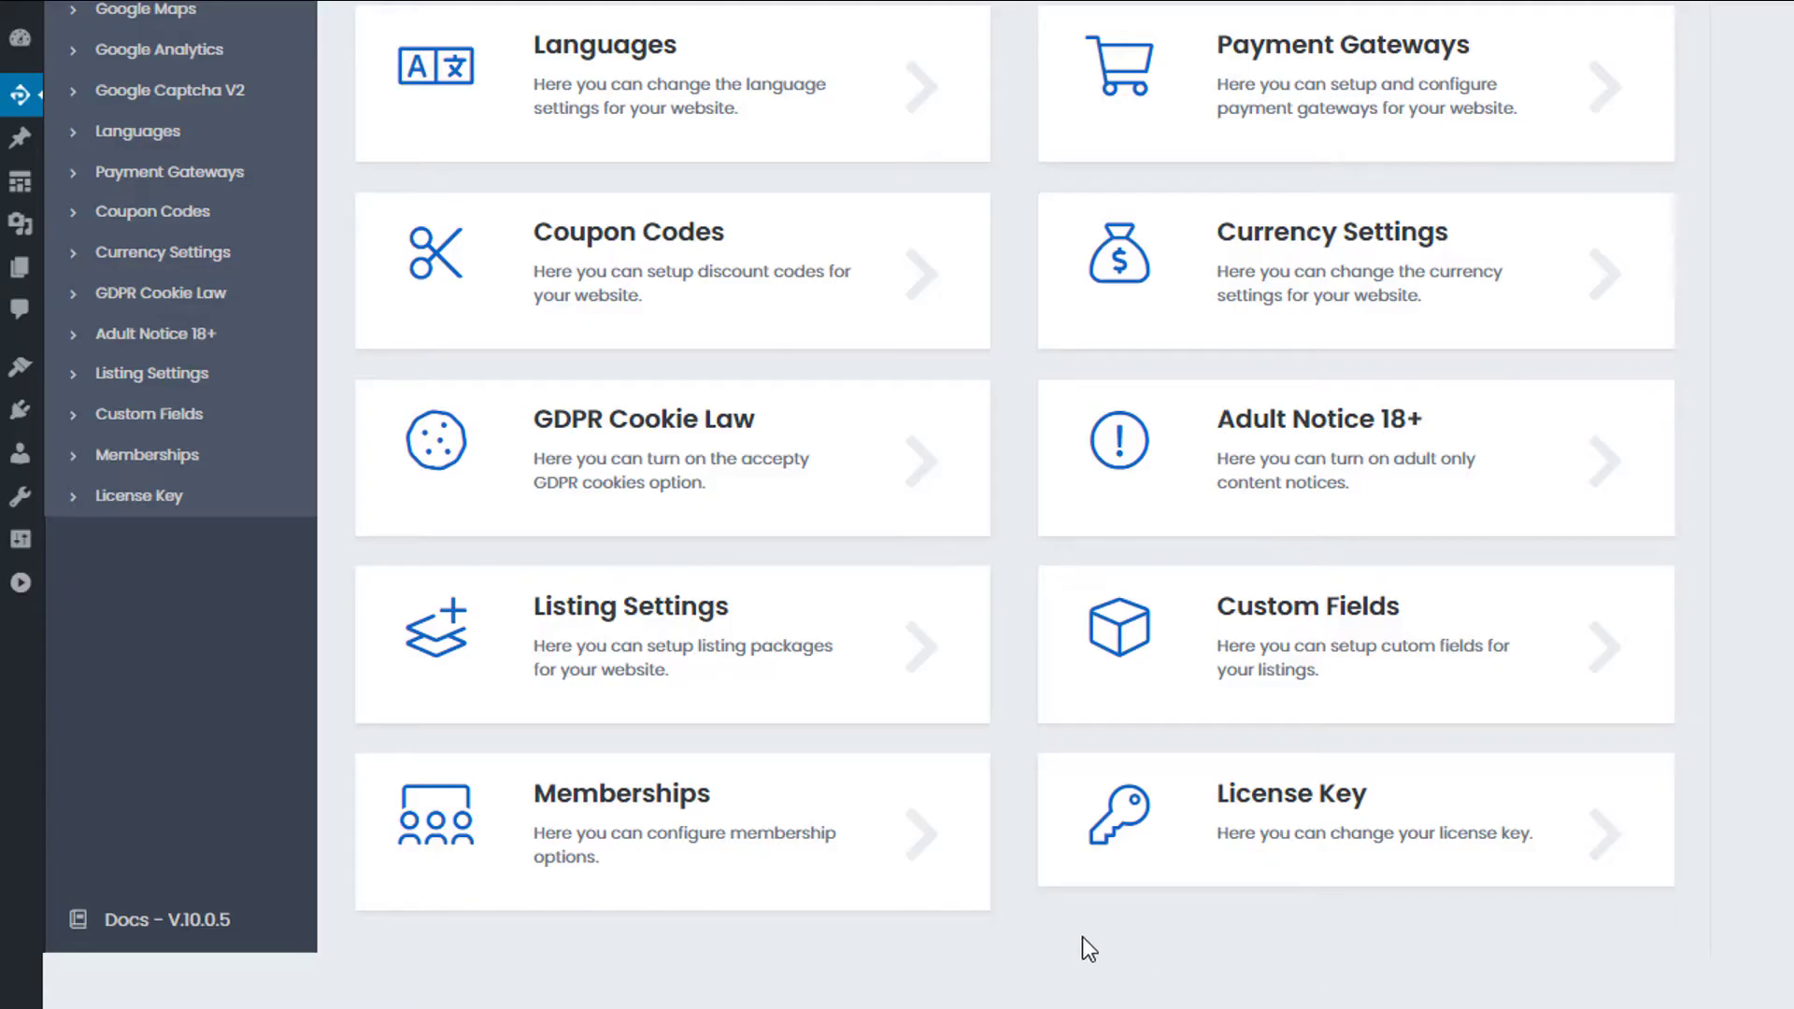
# In Listing Settings, set How Many? to Unlimited Listings
pyautogui.click(651, 645)
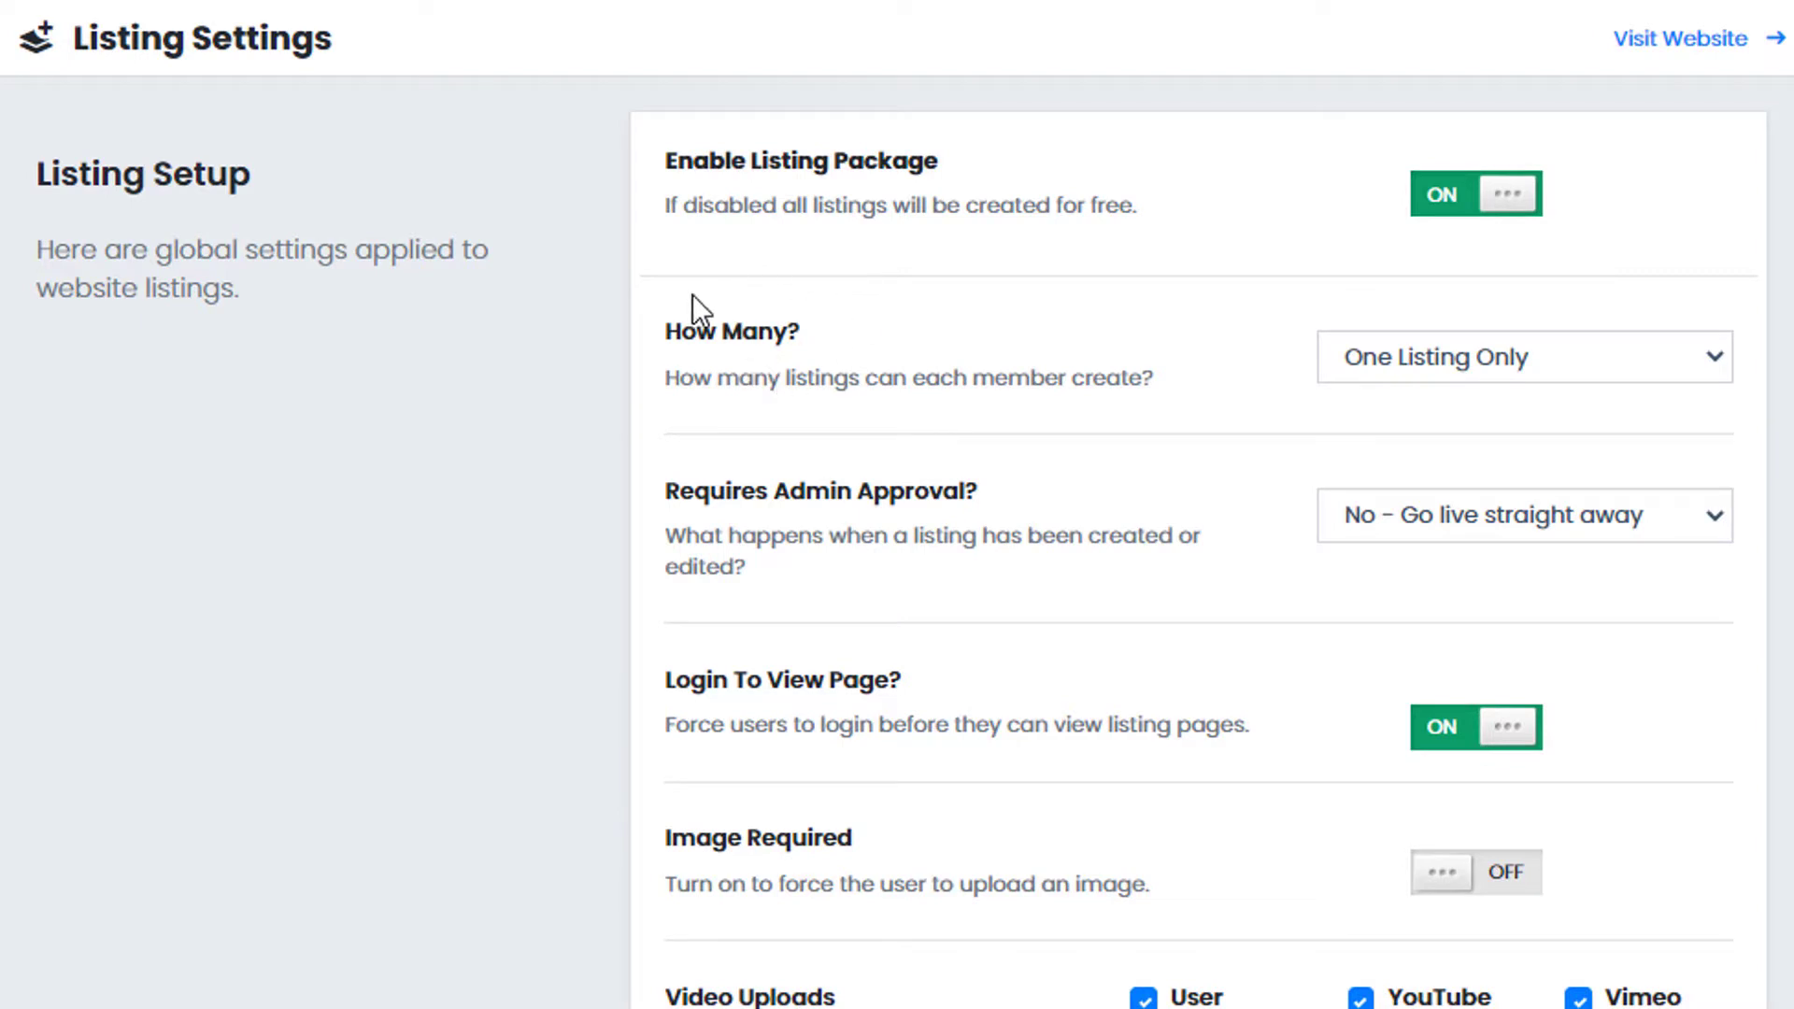
pyautogui.click(1460, 372)
pyautogui.click(1448, 407)
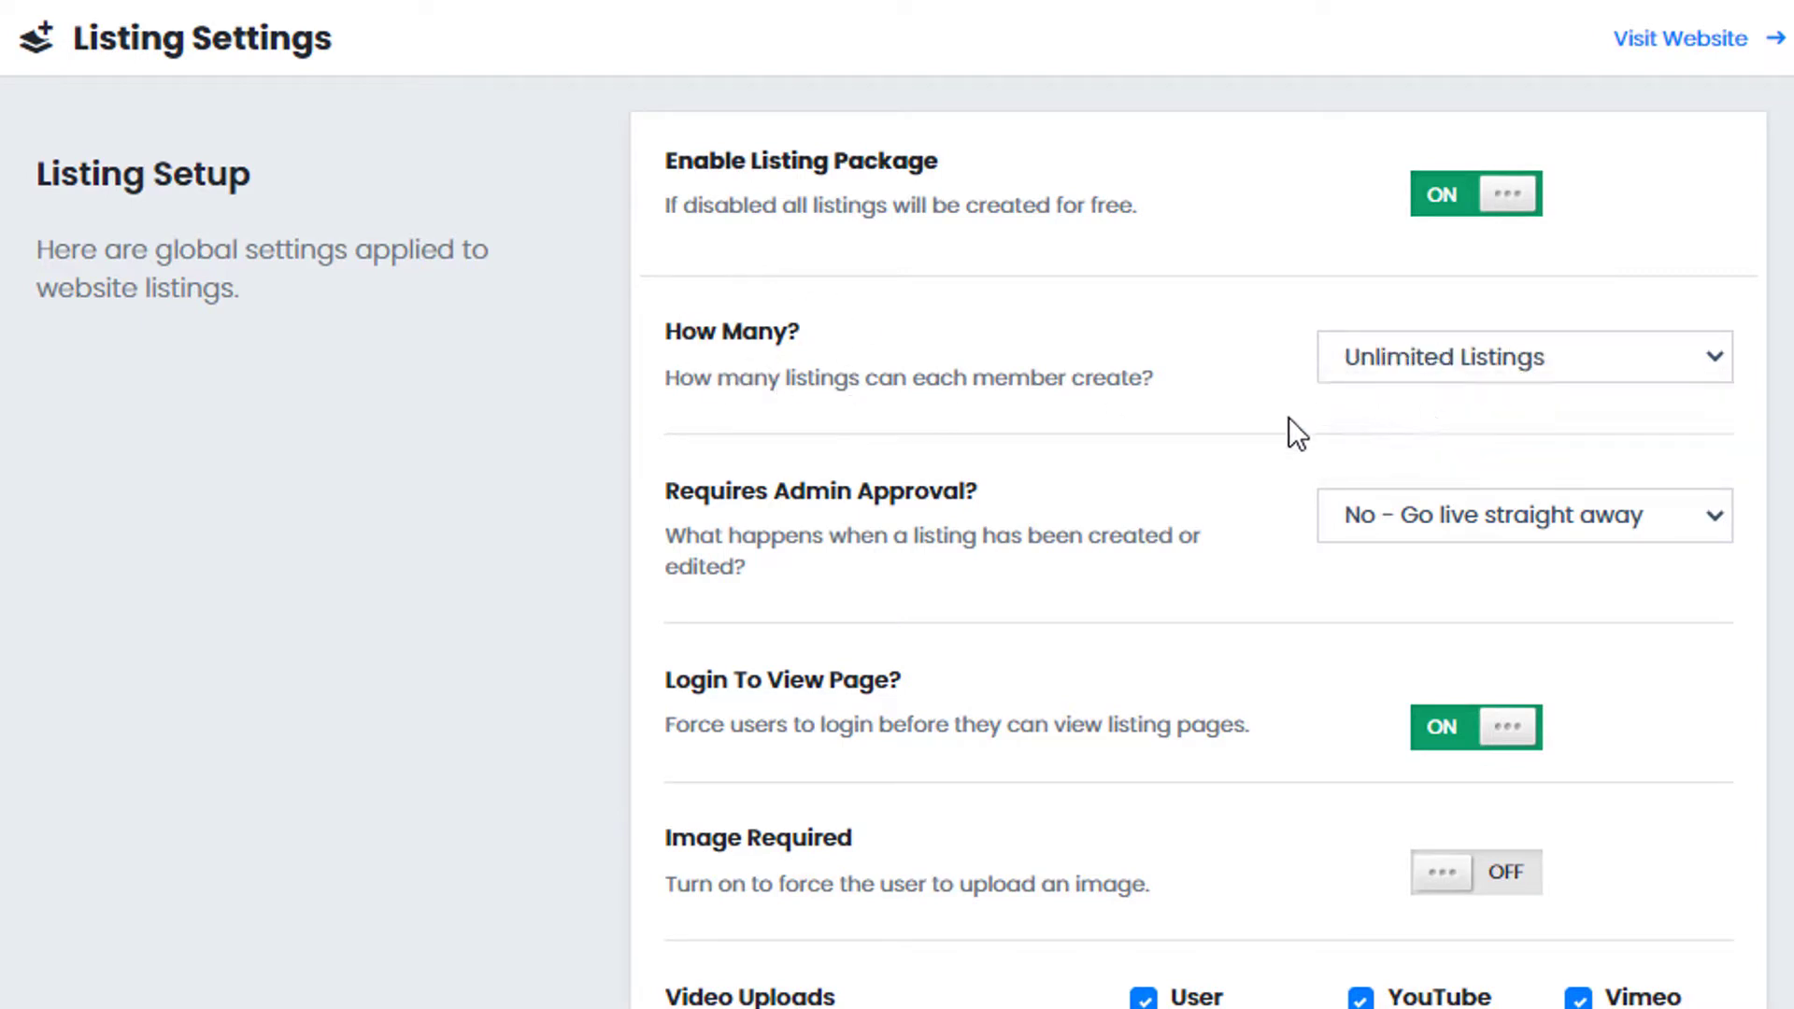
# Review the Listing Settings page, then go back to the Settings overview
pyautogui.scroll(-15, 1246, 411)
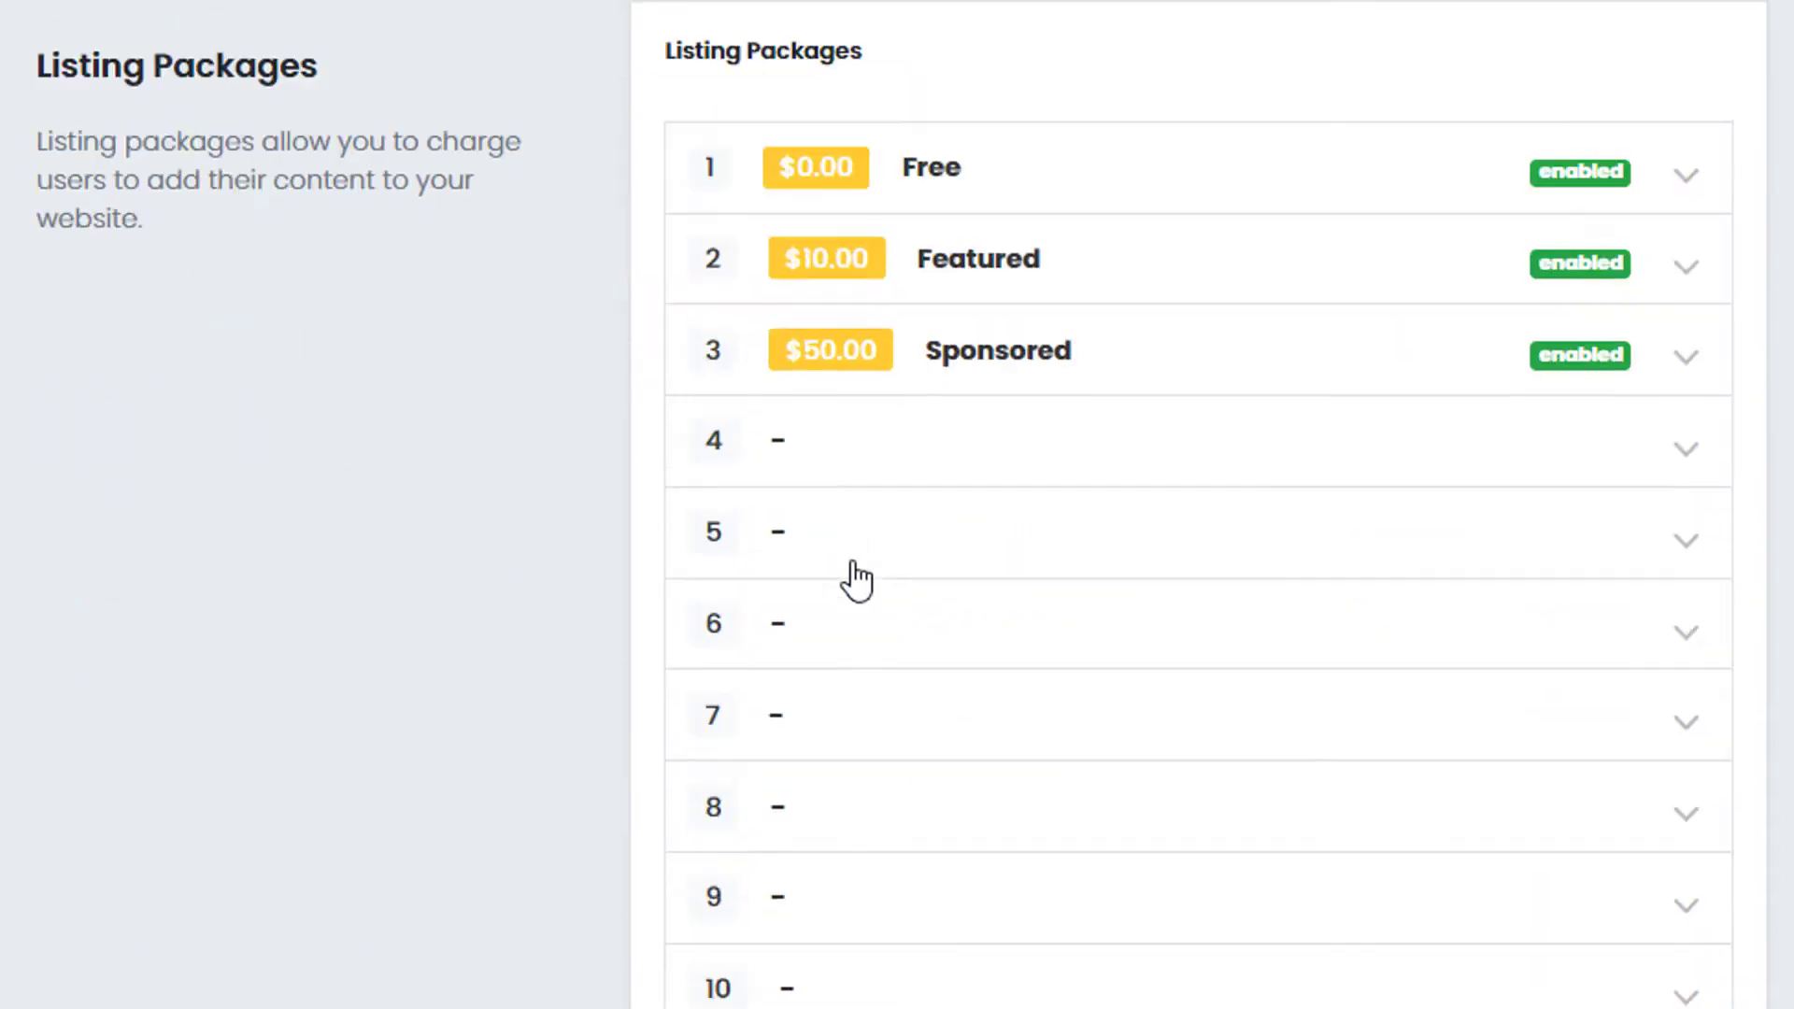
pyautogui.scroll(2, 1105, 484)
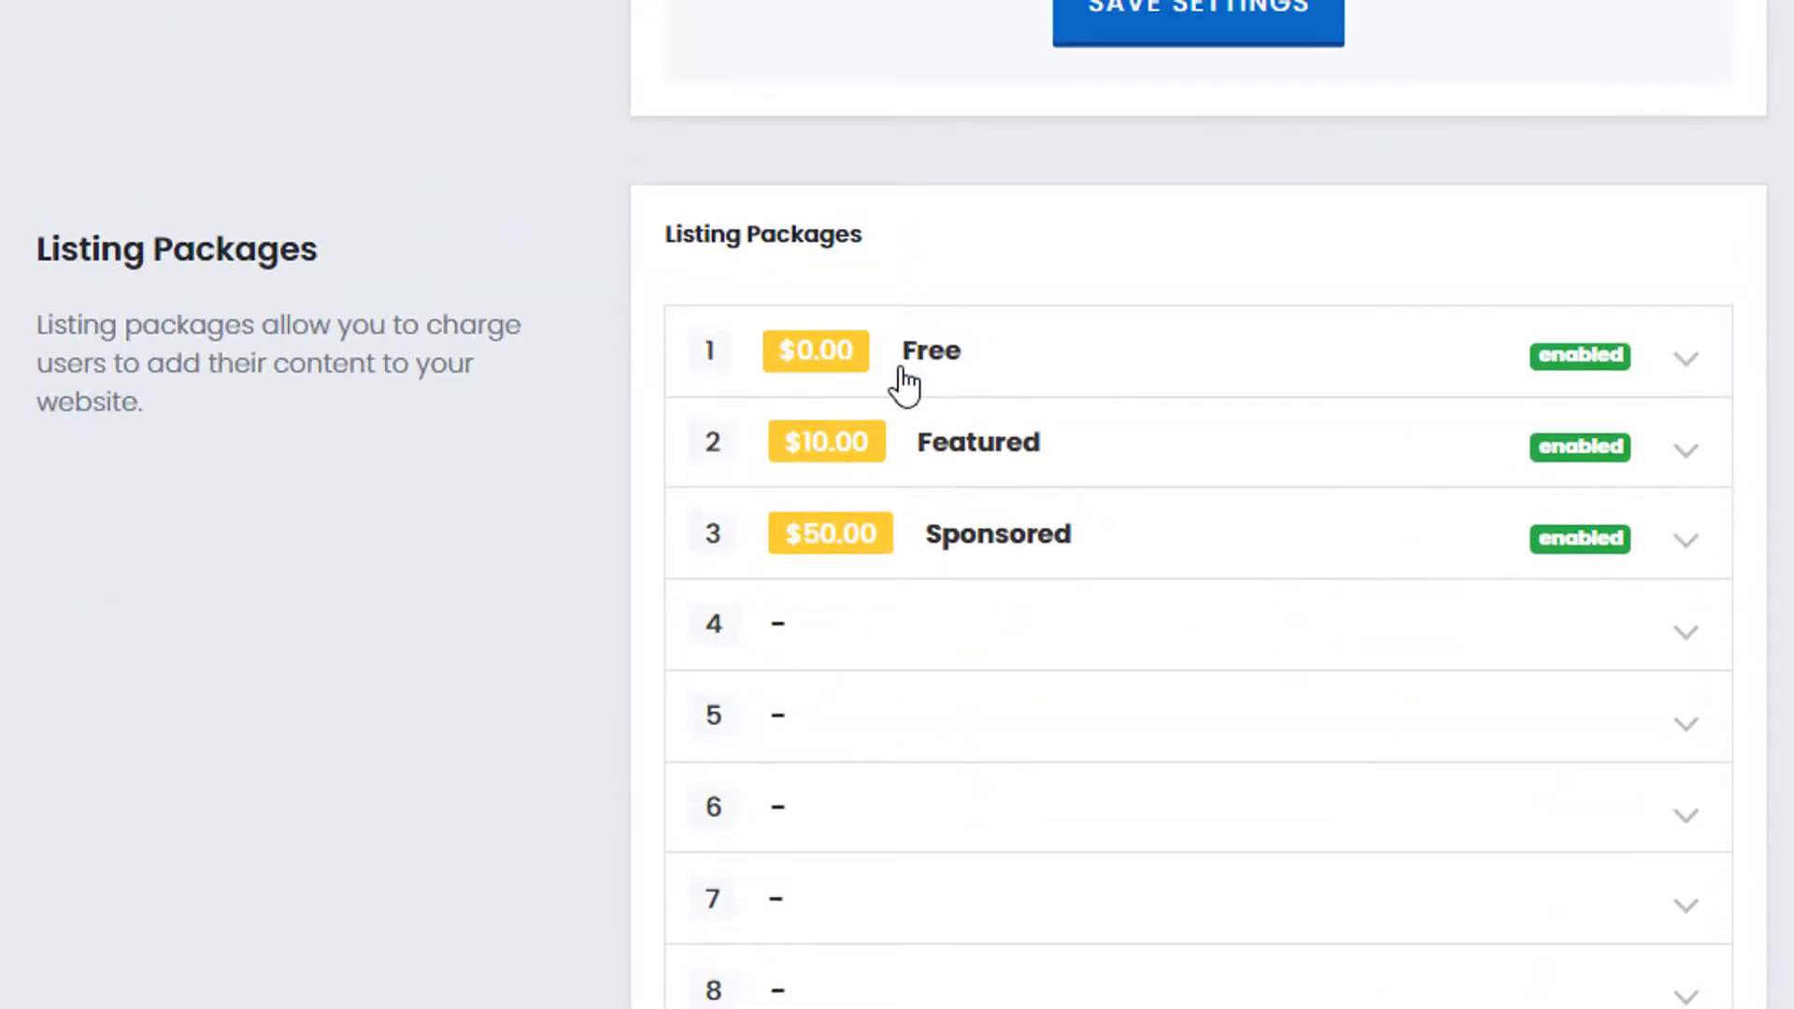
pyautogui.scroll(-2, 832, 492)
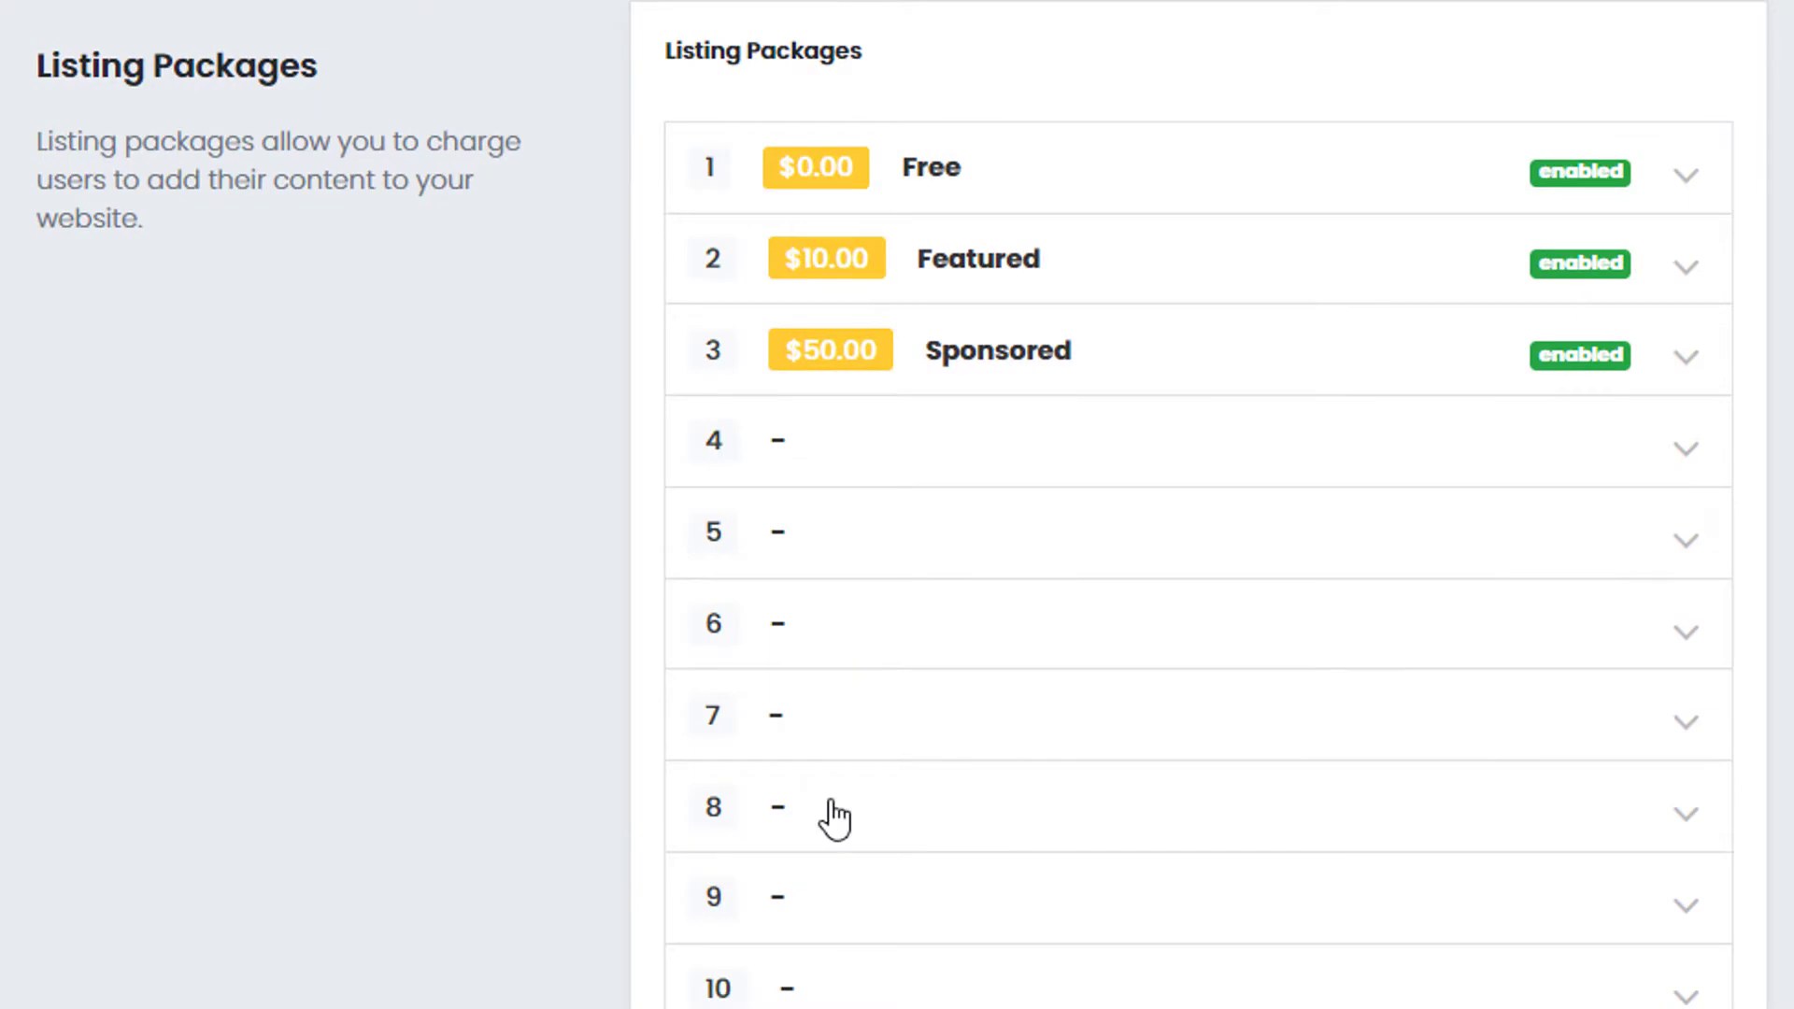
pyautogui.scroll(15, 833, 961)
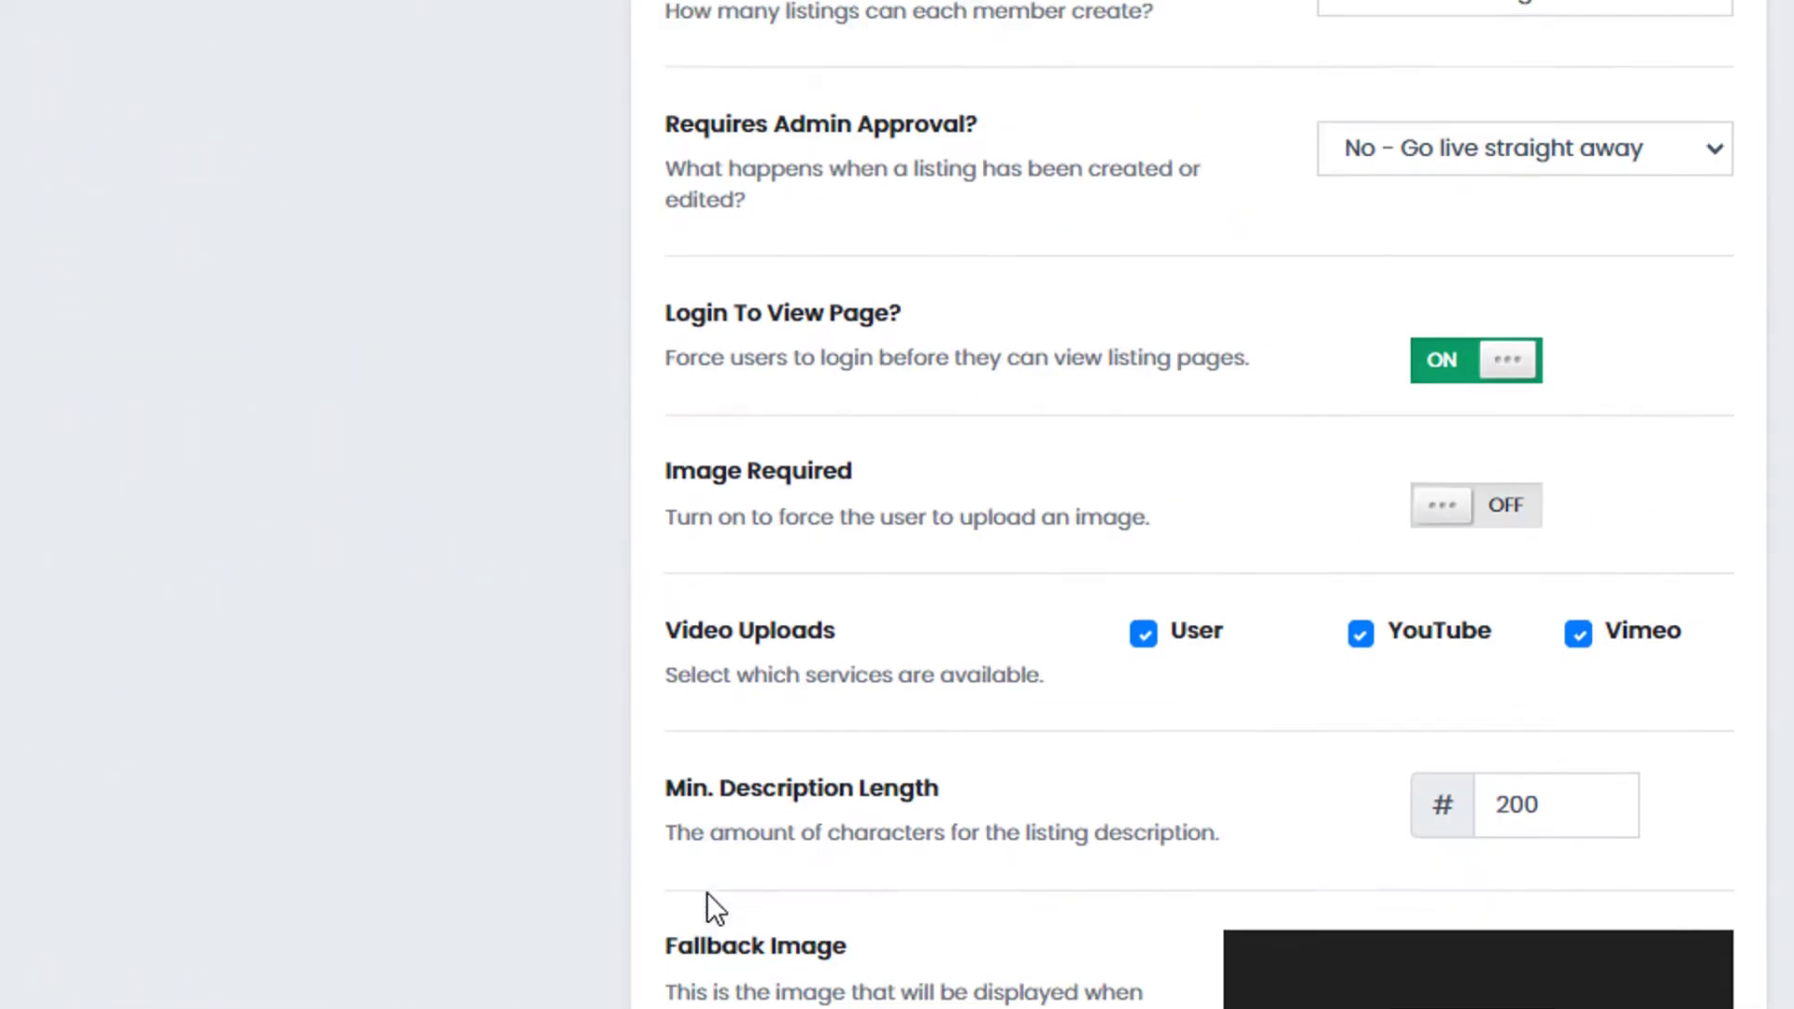
pyautogui.scroll(4, 710, 892)
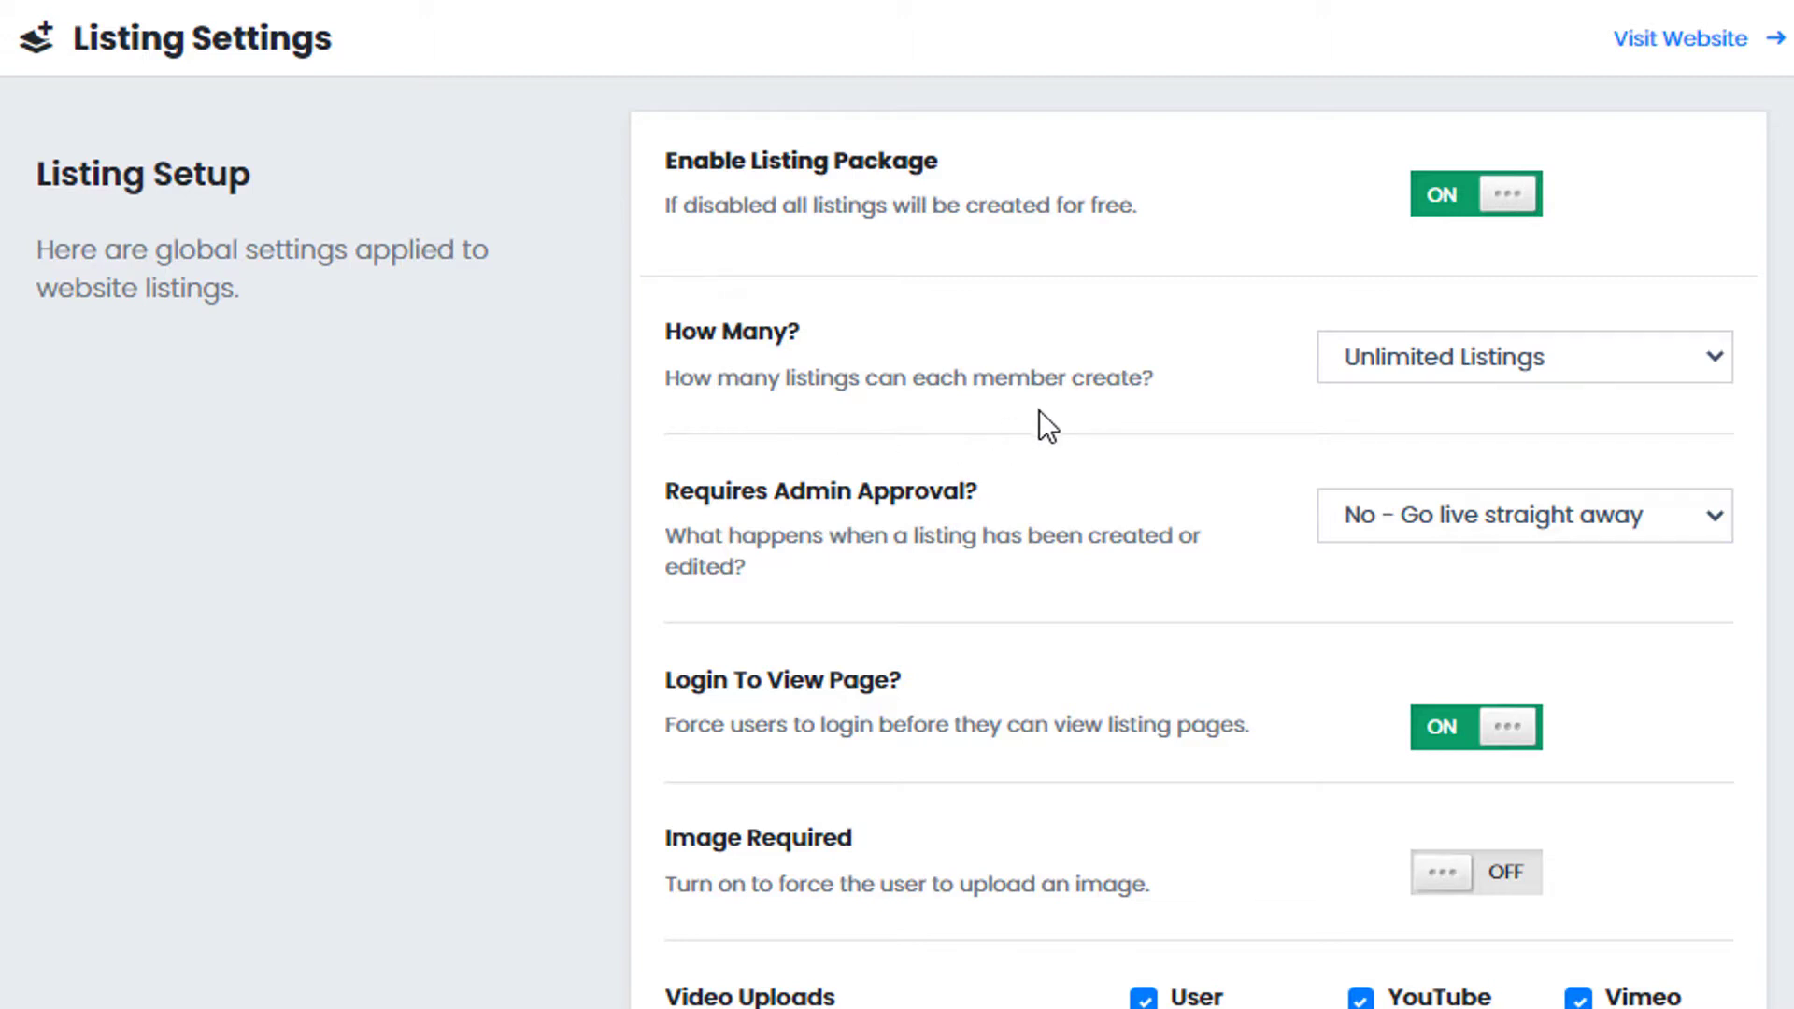
pyautogui.scroll(-13, 1039, 411)
pyautogui.scroll(7, 1039, 411)
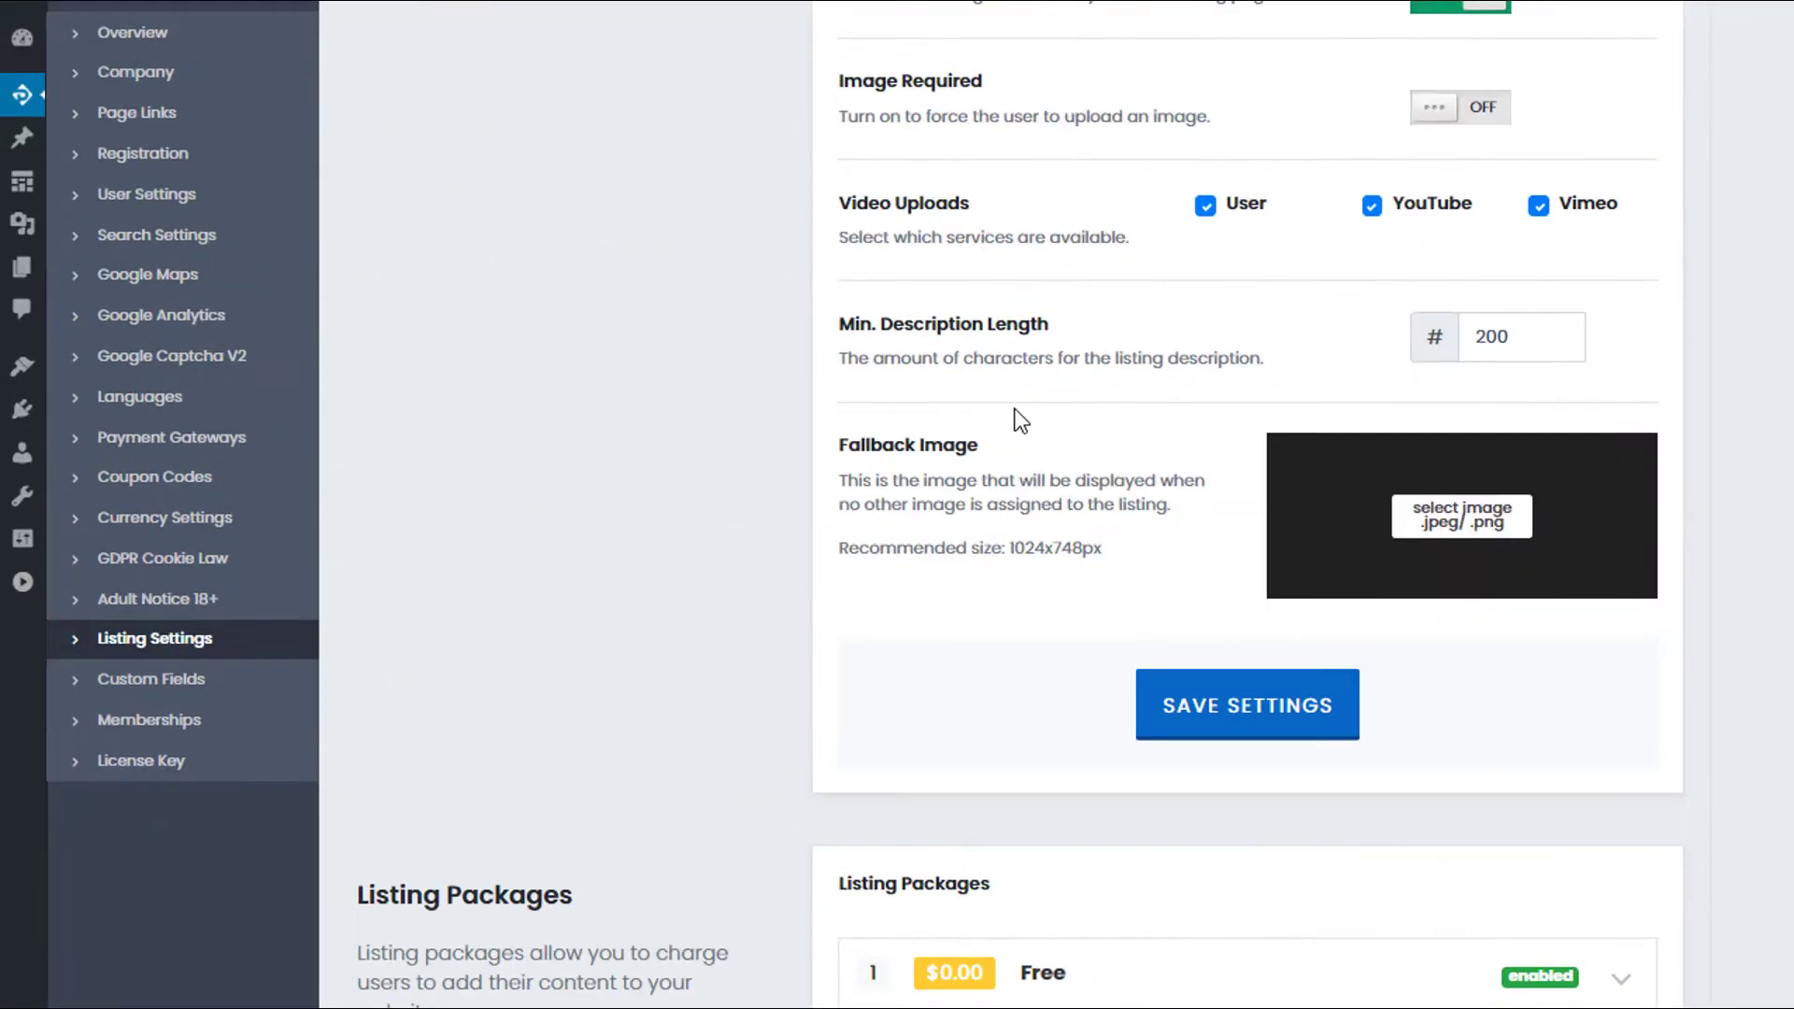
pyautogui.scroll(7, 1022, 411)
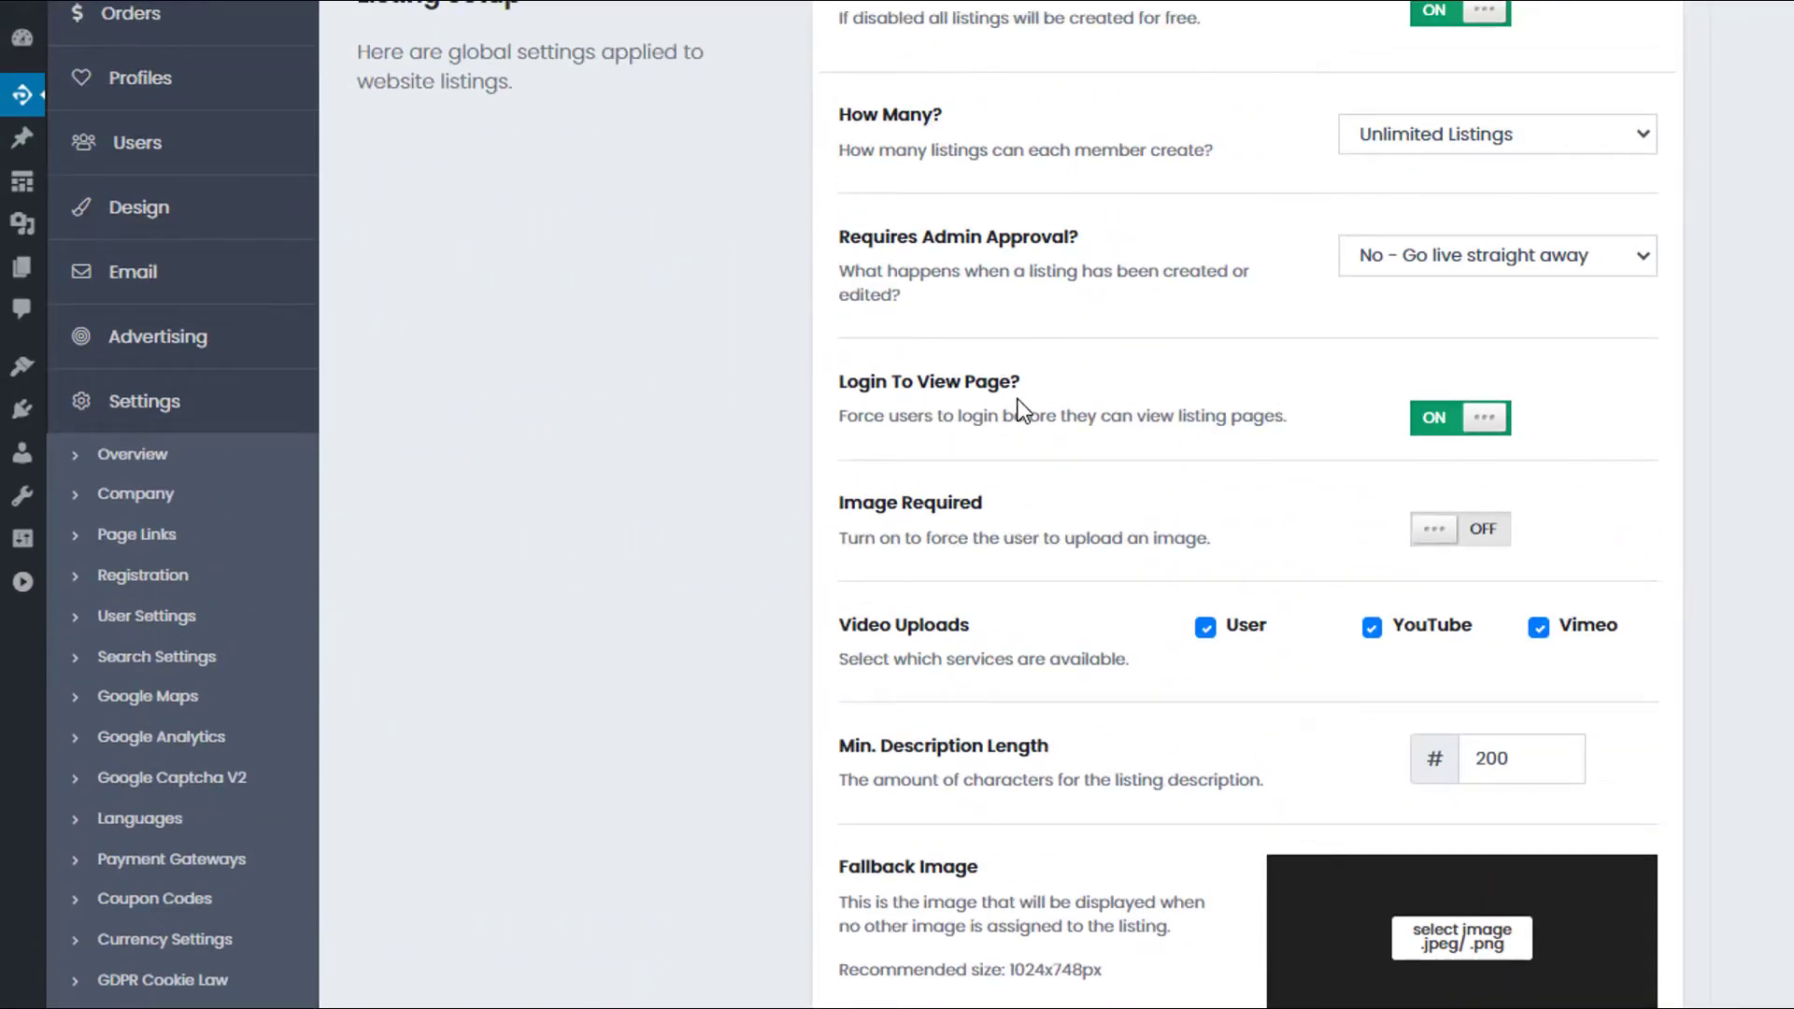
pyautogui.scroll(-2, 1023, 402)
pyautogui.click(132, 464)
pyautogui.scroll(-7, 513, 489)
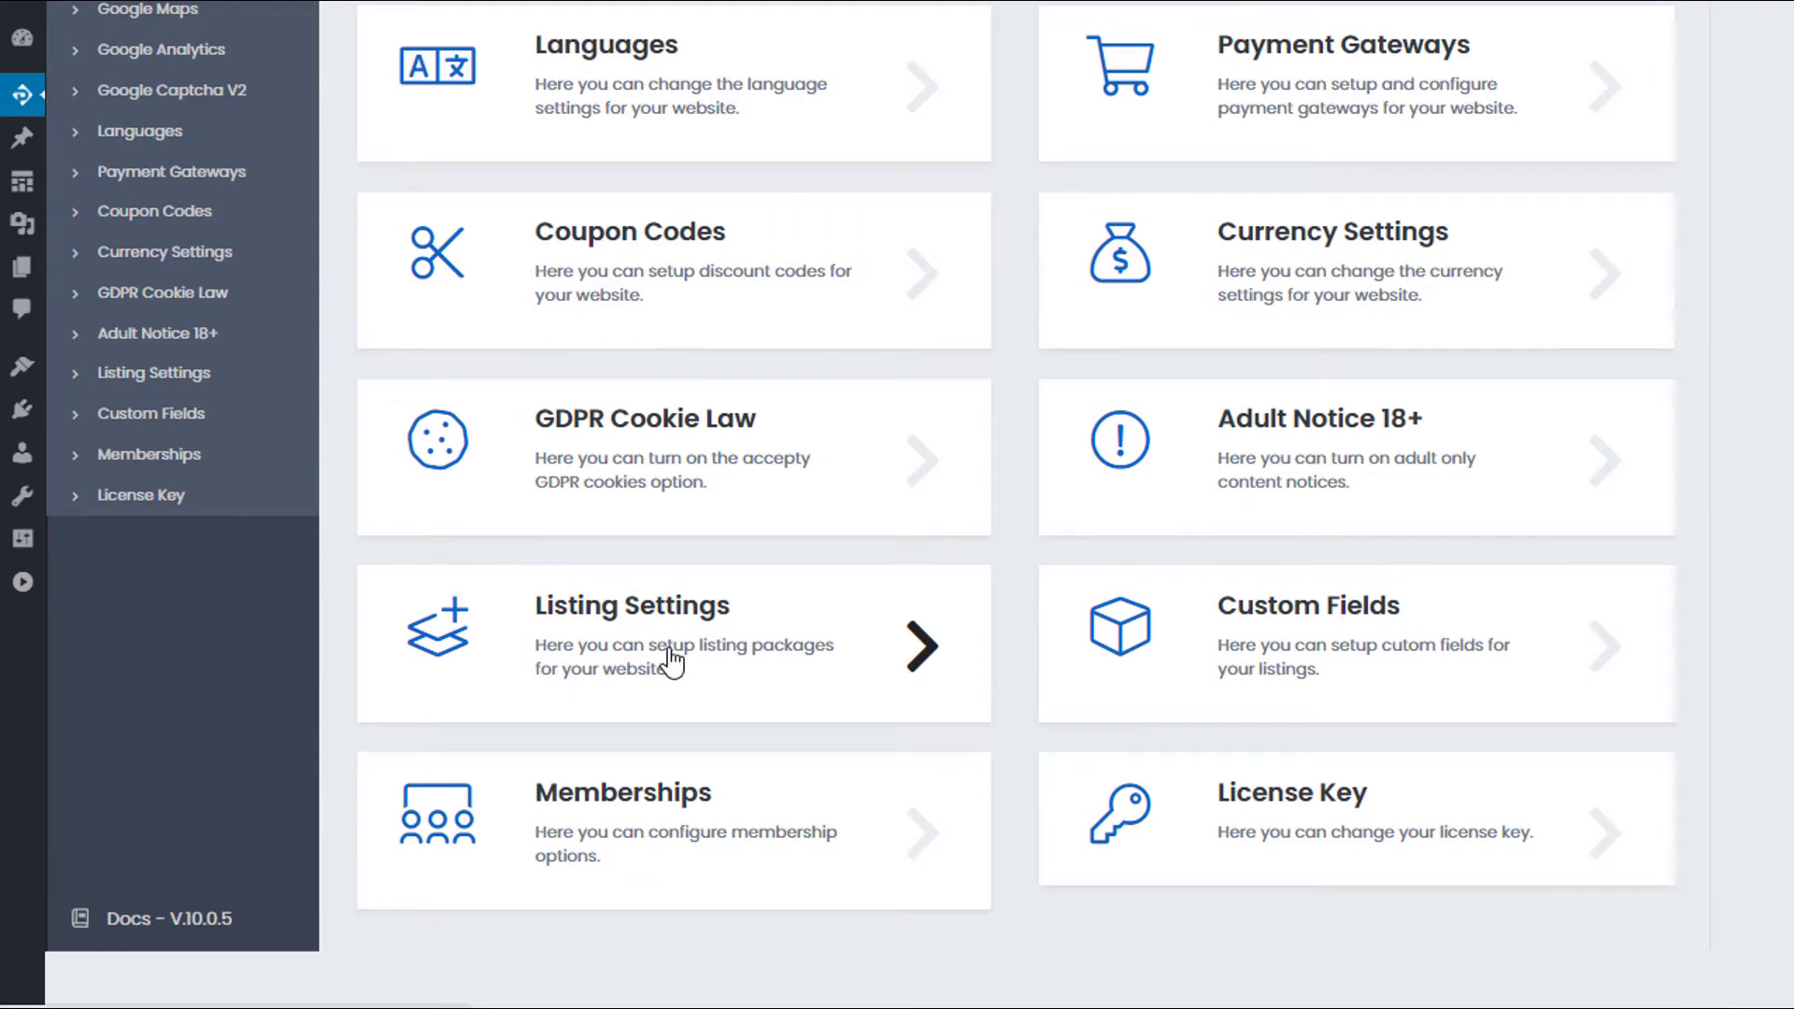
# Limit members to one listing, turn off the listing package, and save the Listing Settings
pyautogui.click(674, 662)
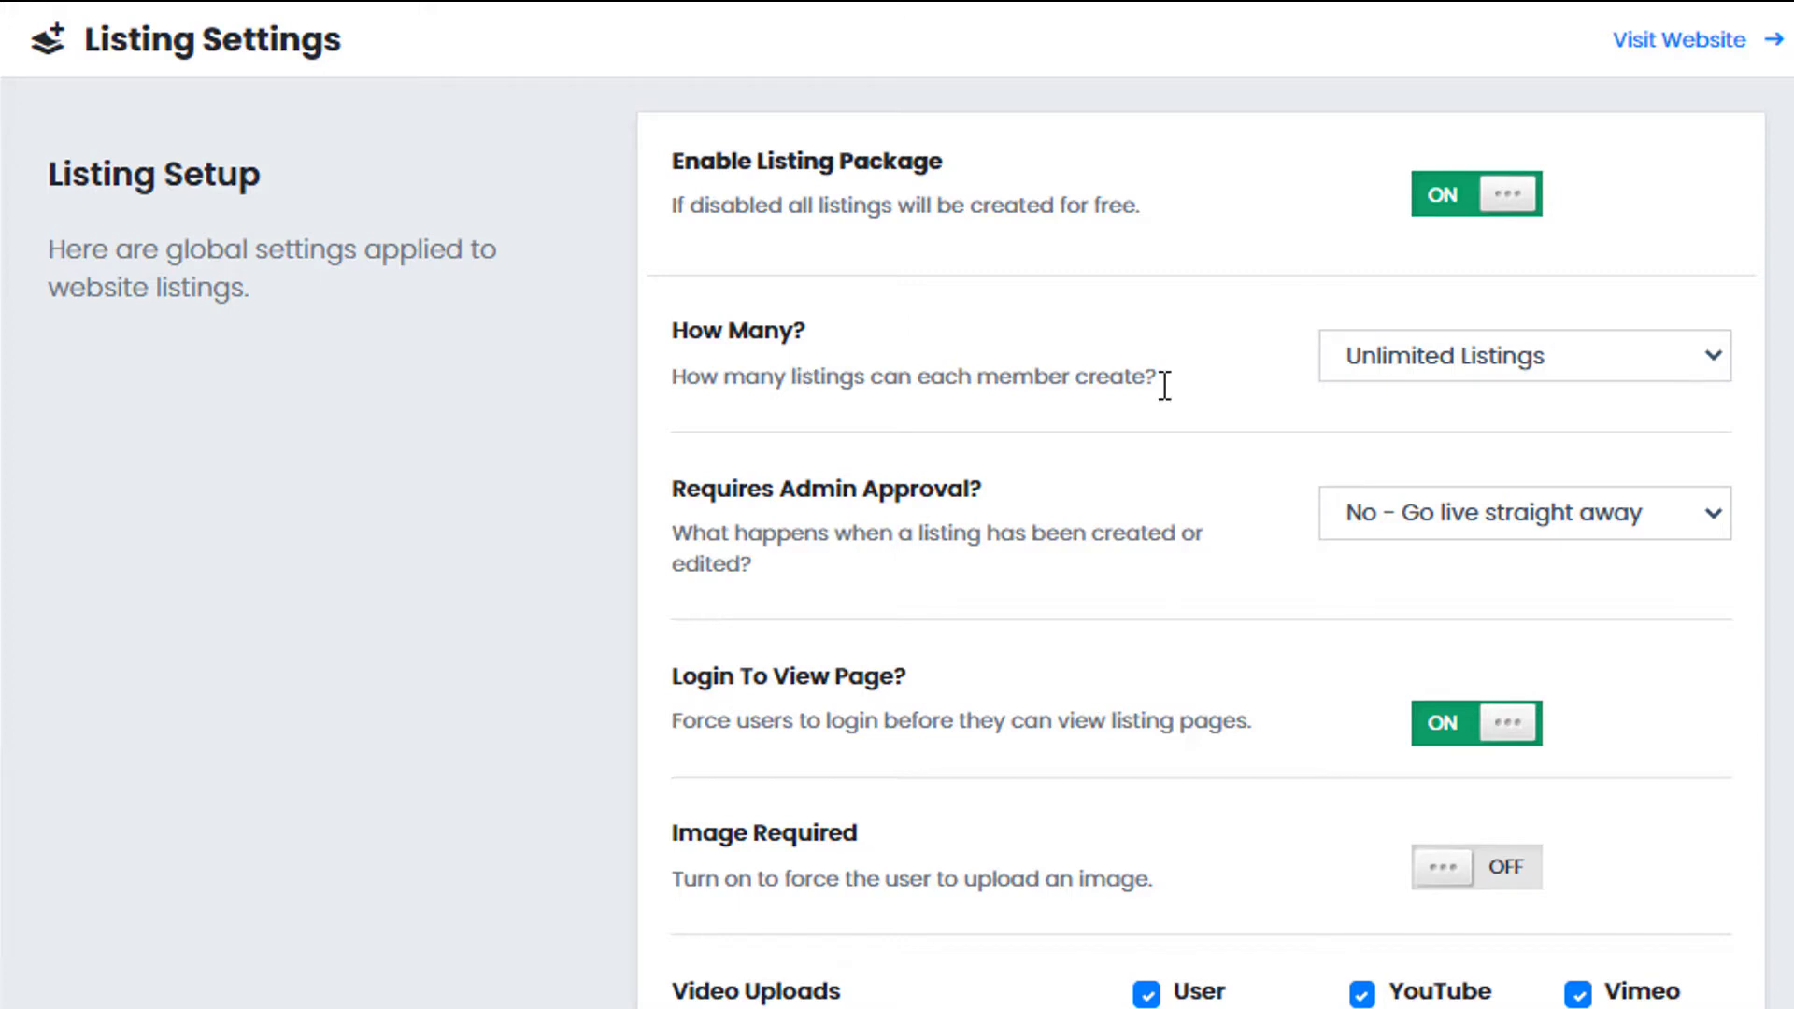
pyautogui.click(1393, 358)
pyautogui.click(1430, 445)
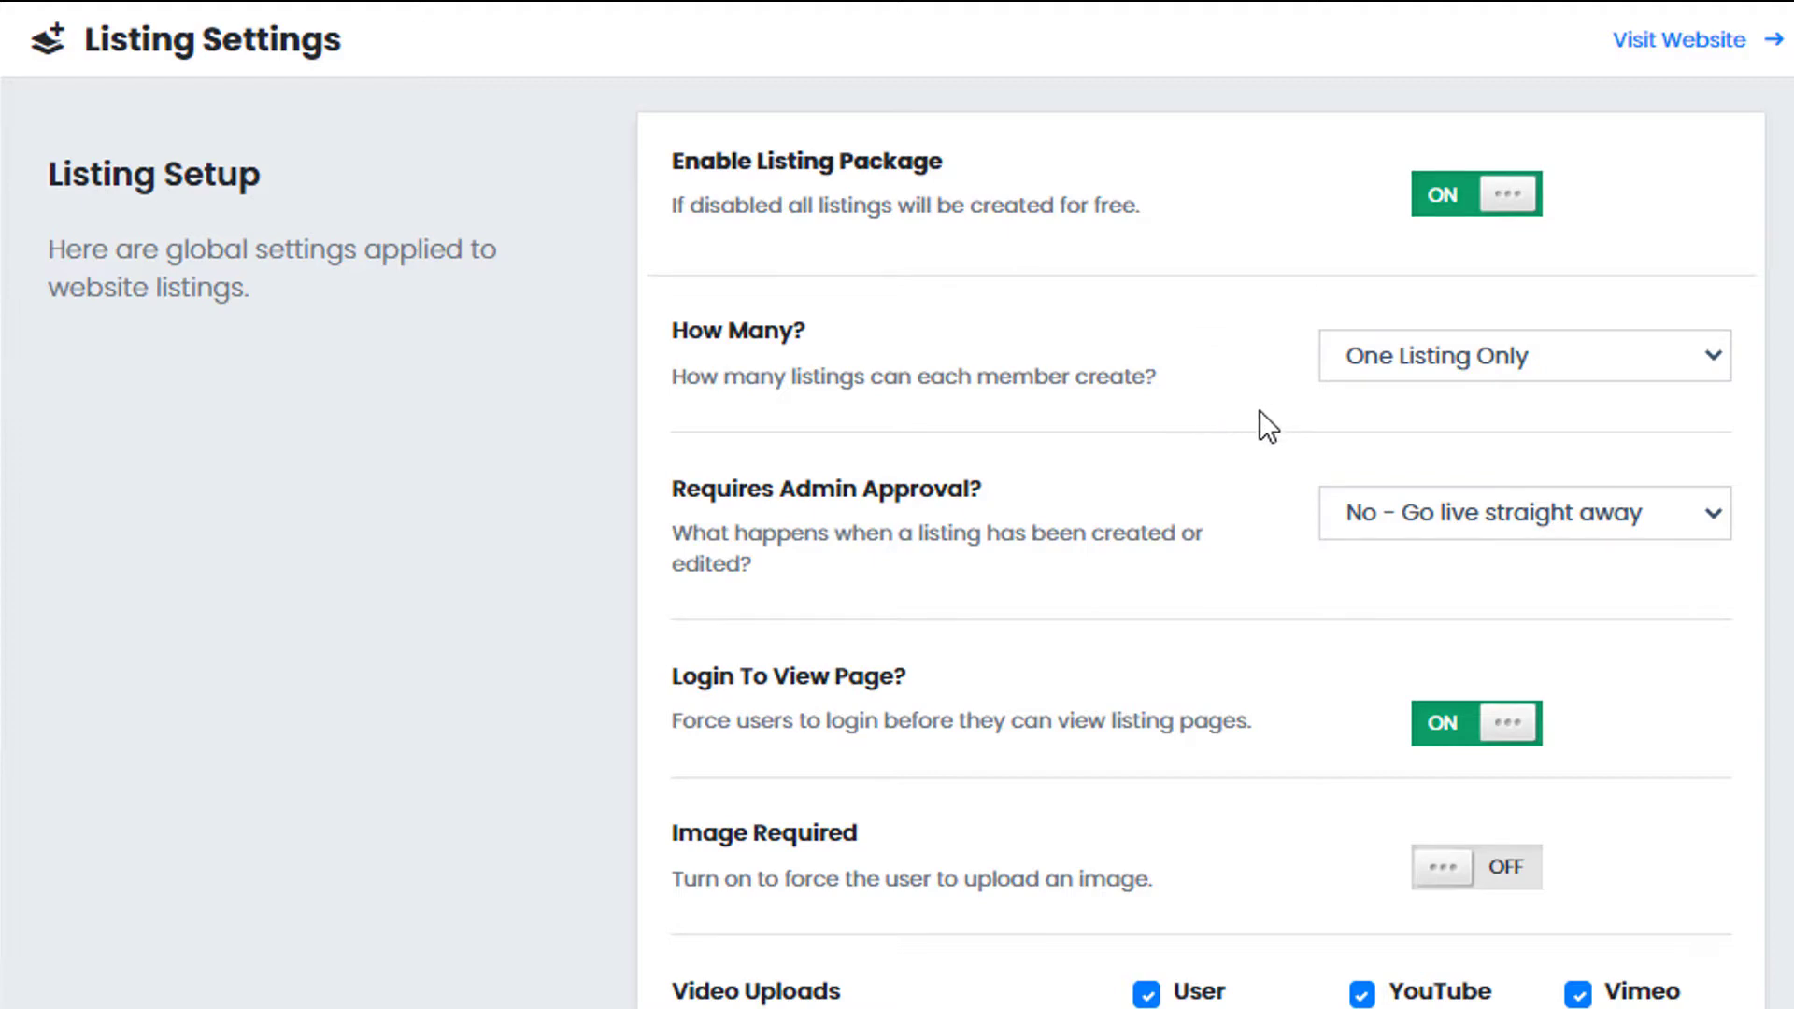
pyautogui.click(1459, 225)
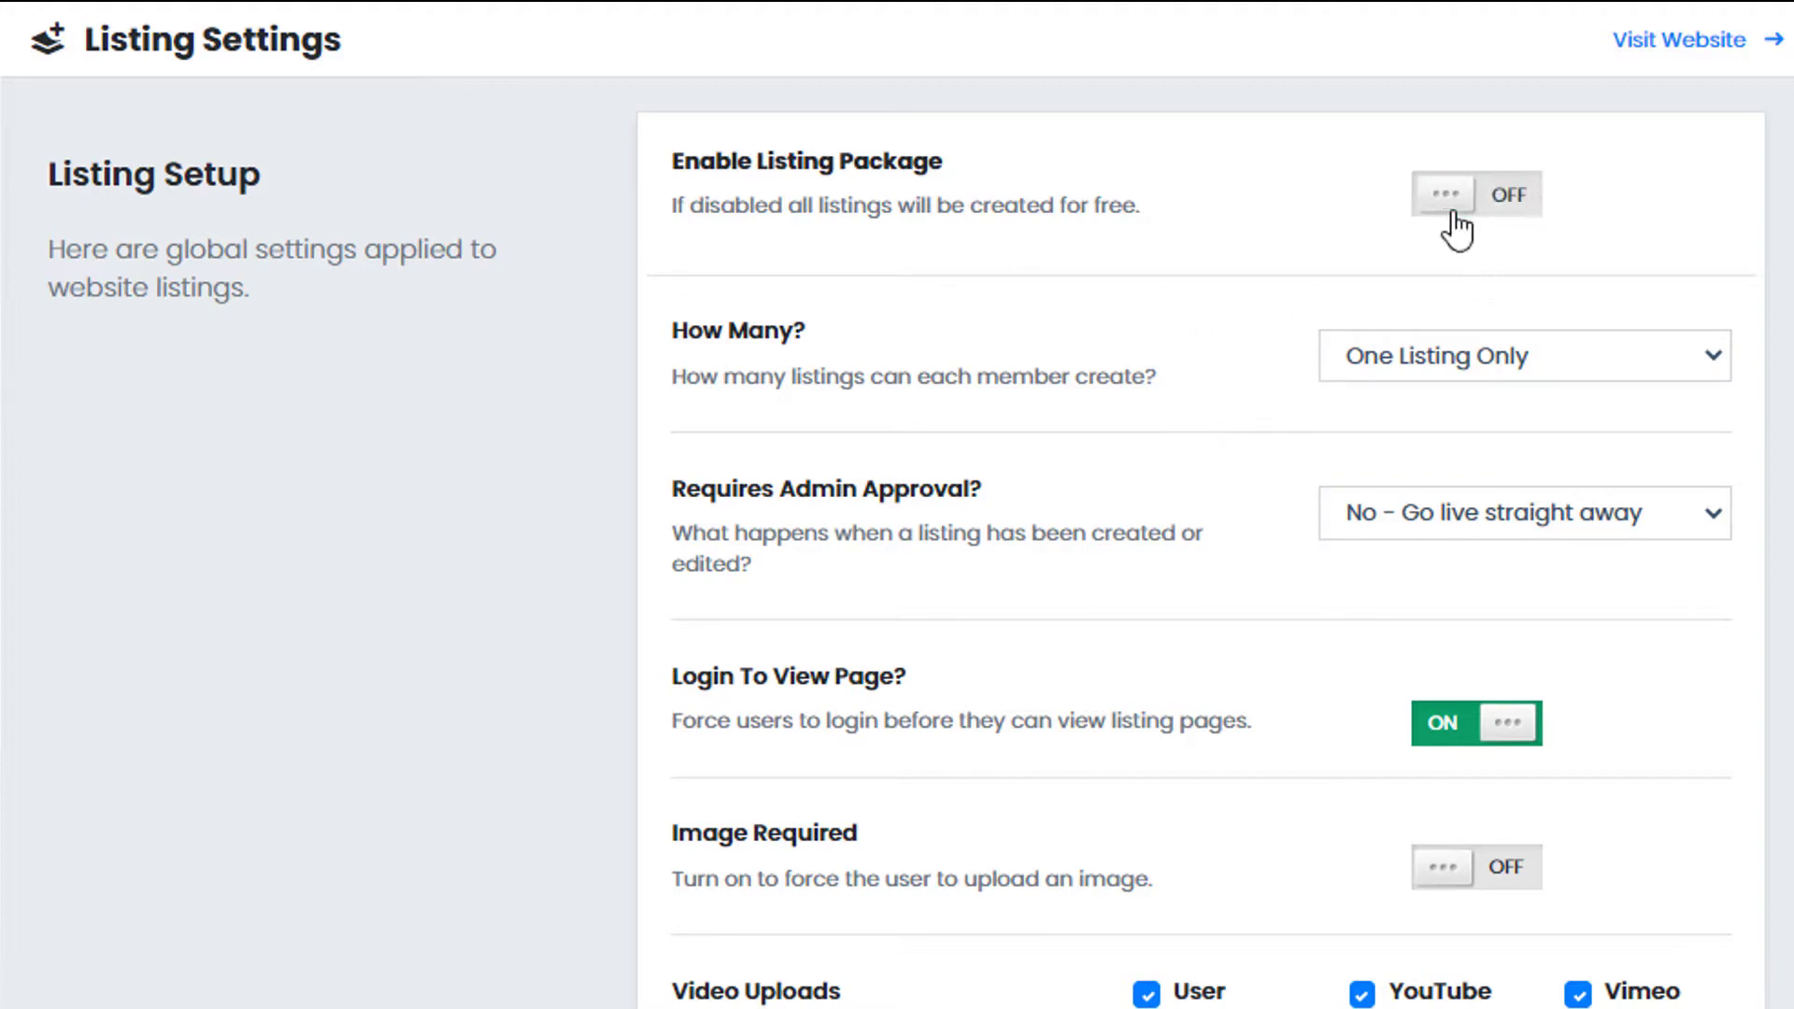
pyautogui.scroll(-10, 1451, 215)
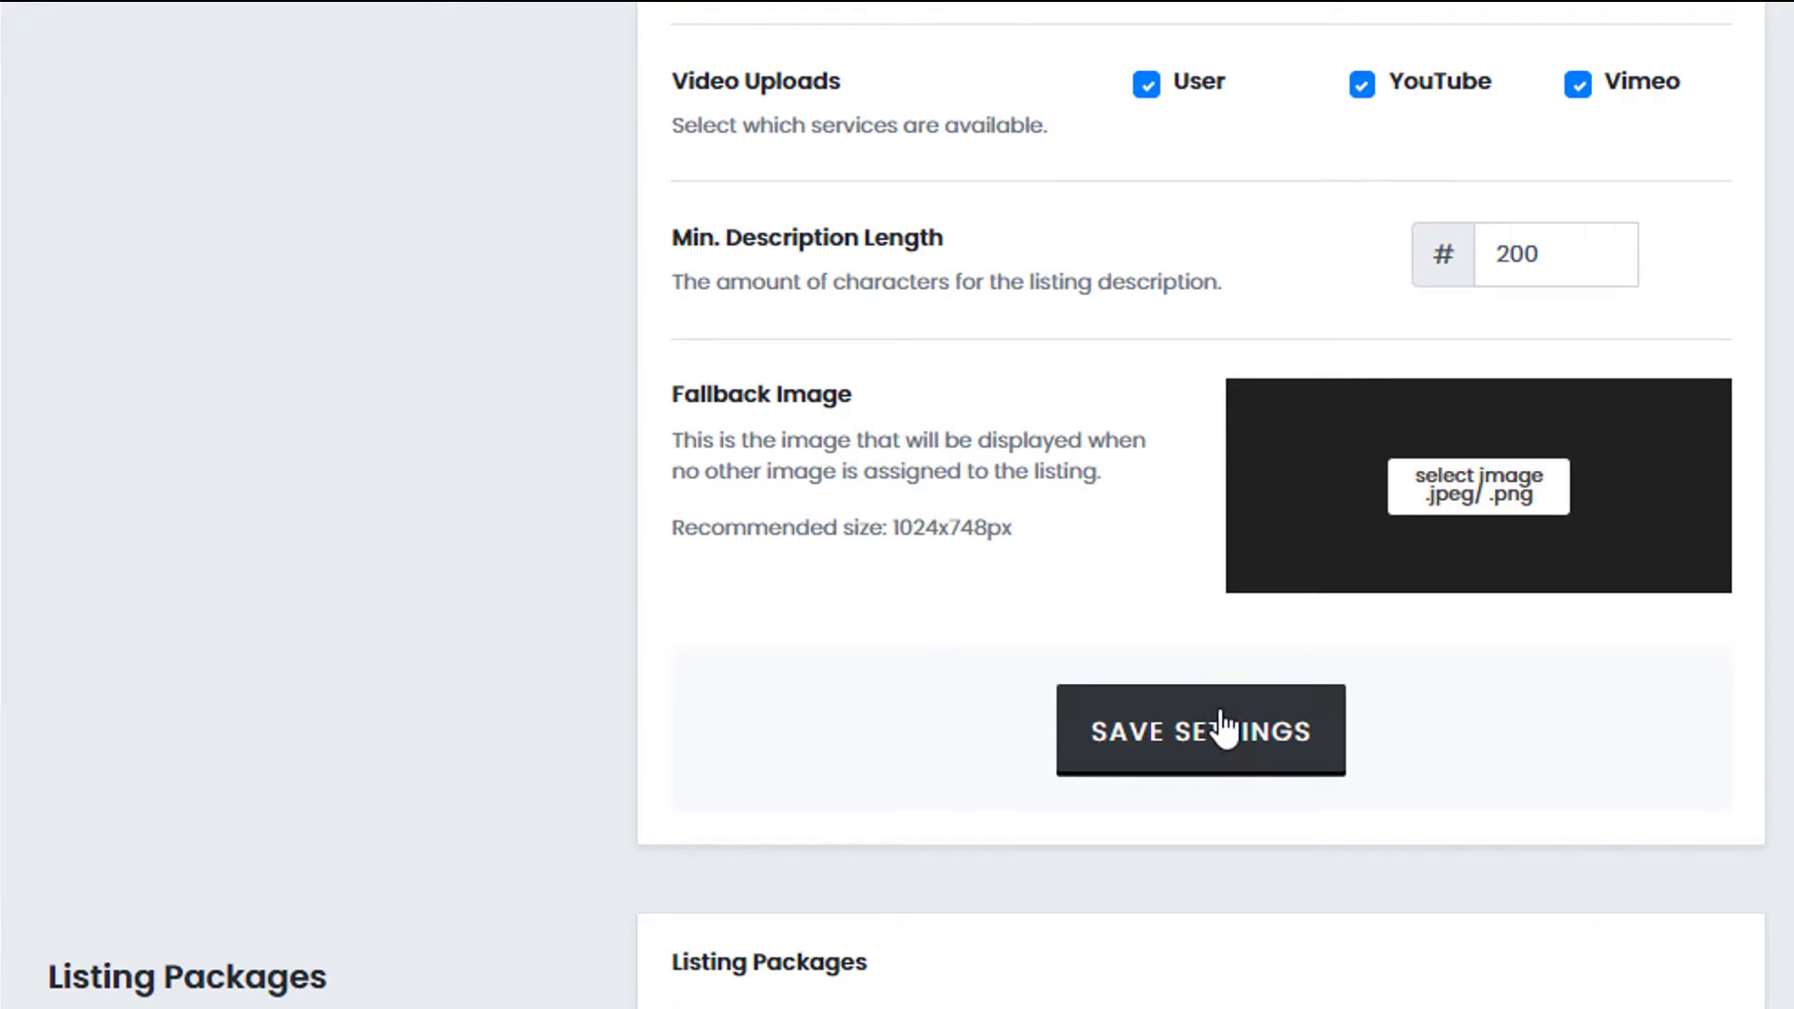
pyautogui.click(1221, 729)
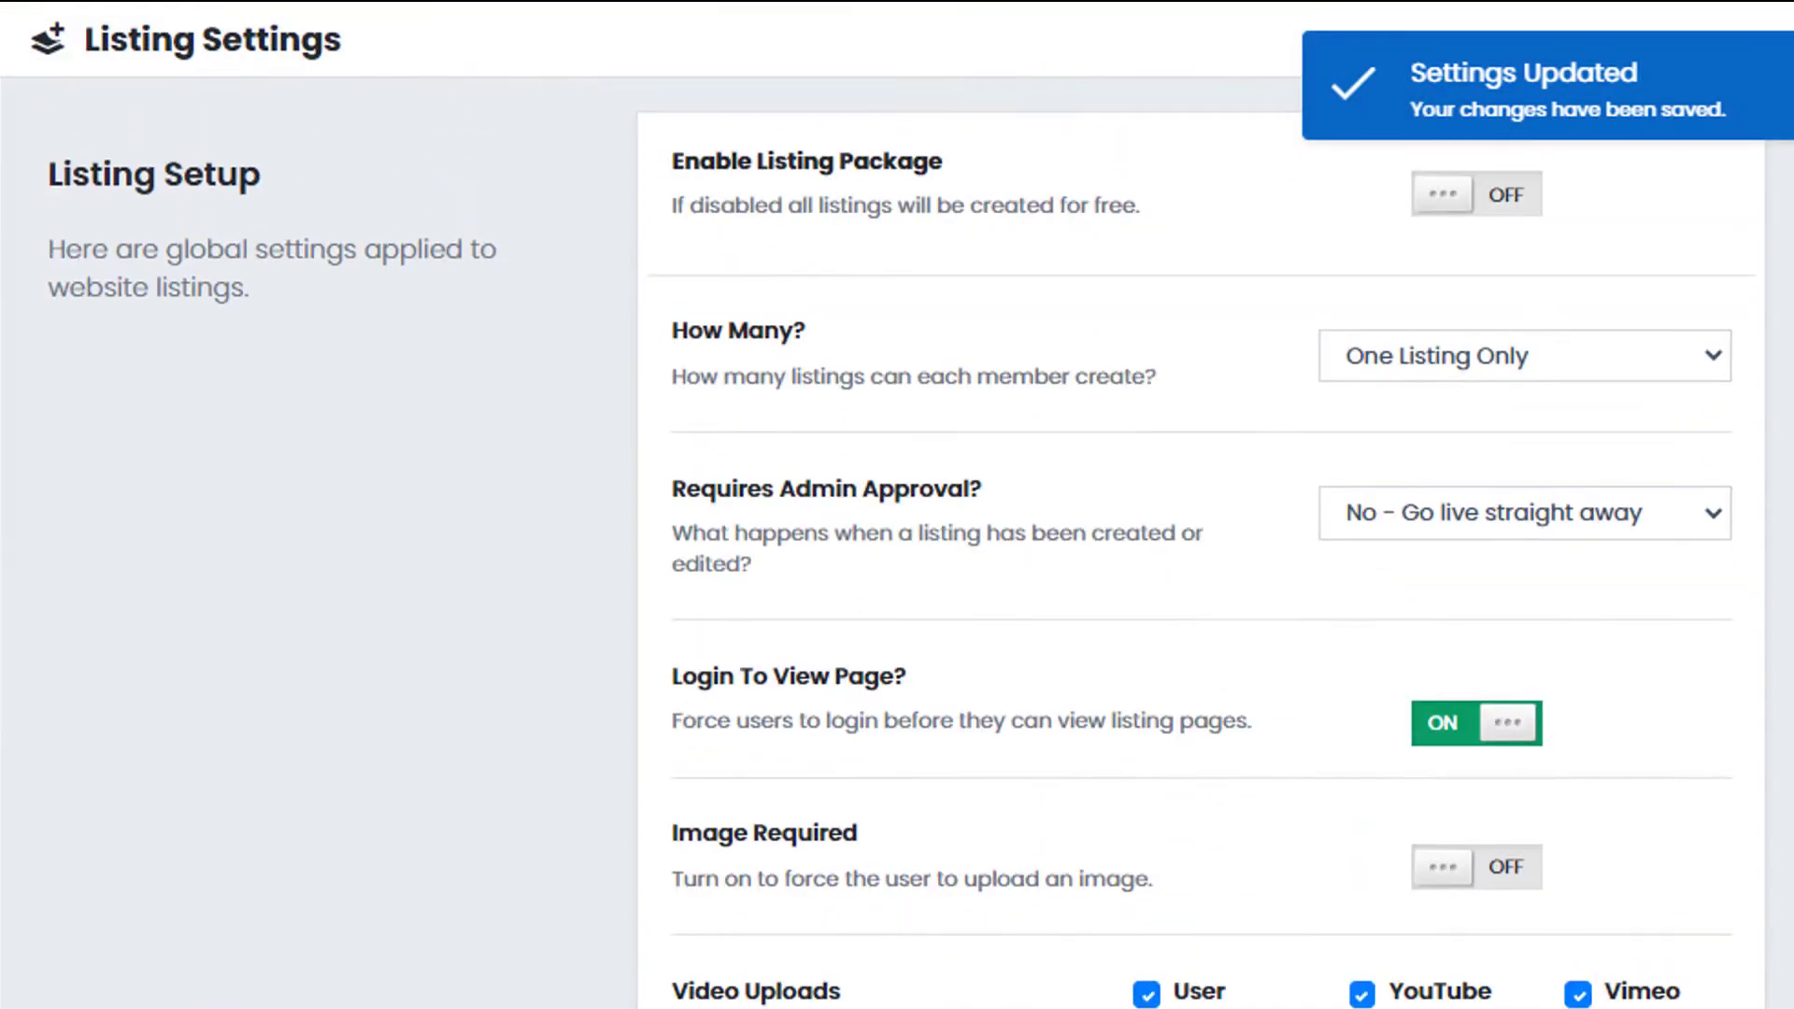
# Scroll down to review Listing Promotions: Featured, Sponsored and Spotlight at 10 USD, all OFF
pyautogui.scroll(-12, 953, 681)
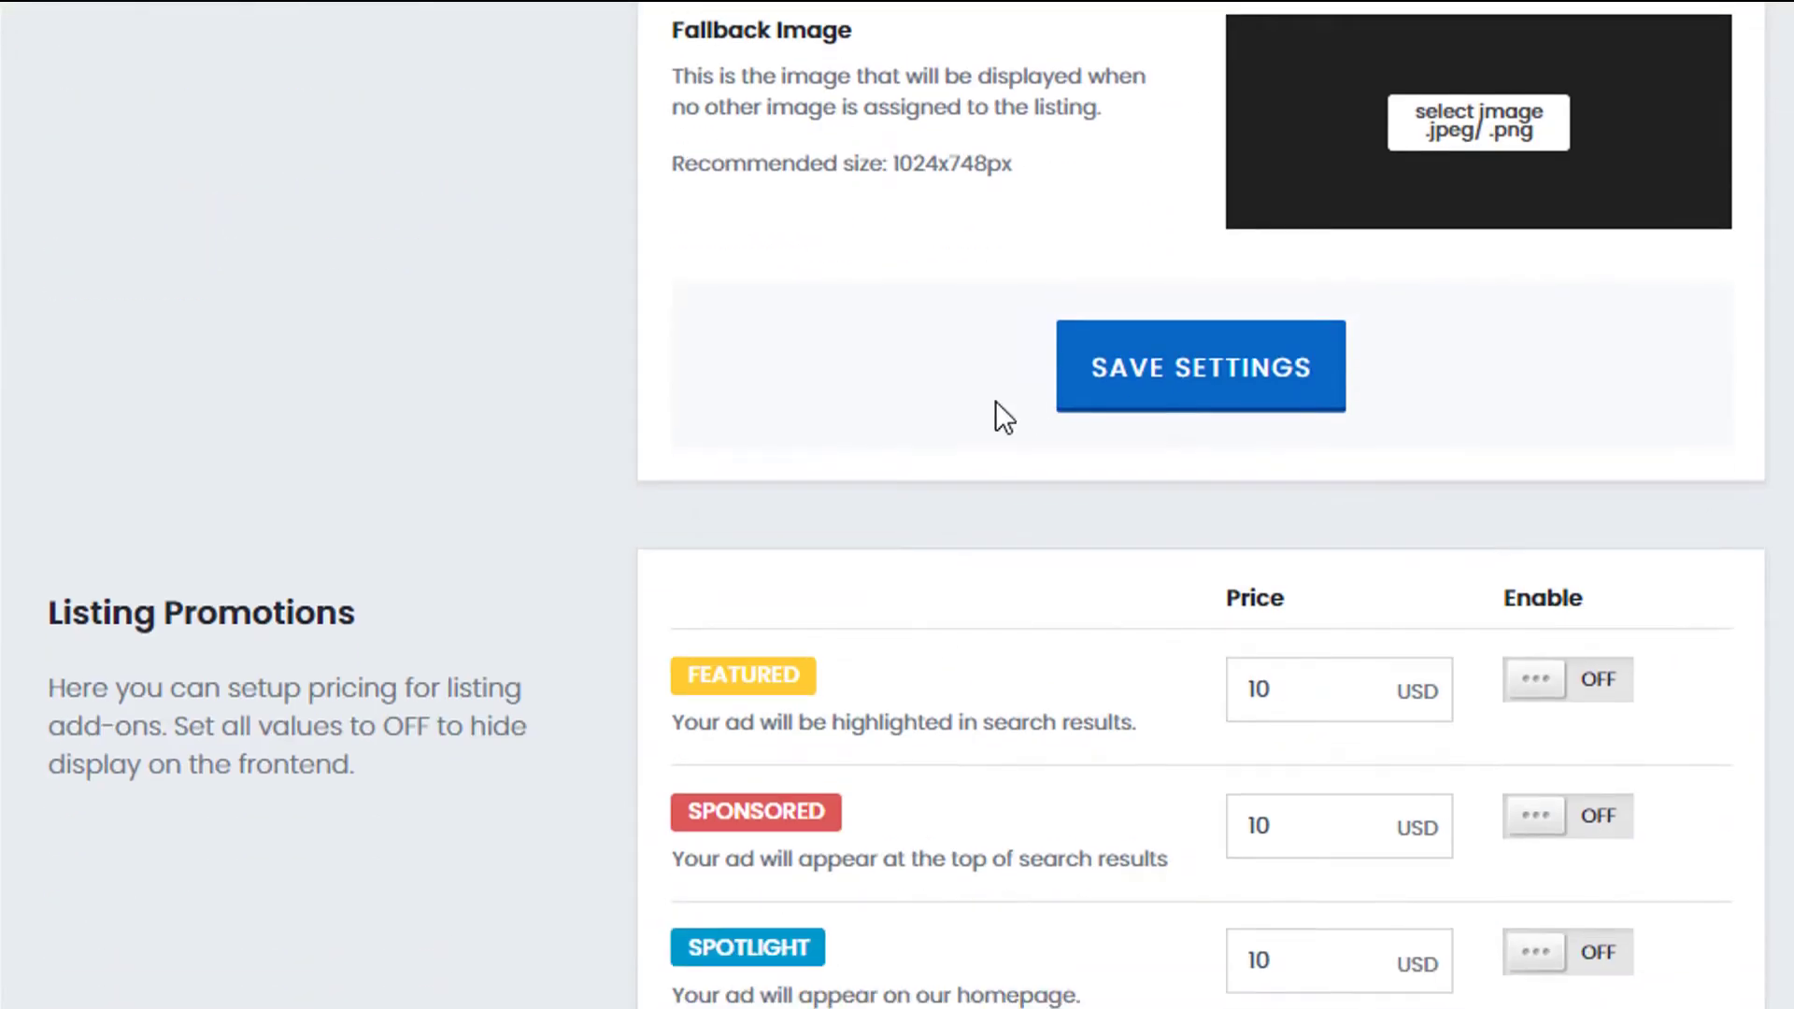
pyautogui.scroll(-2, 813, 598)
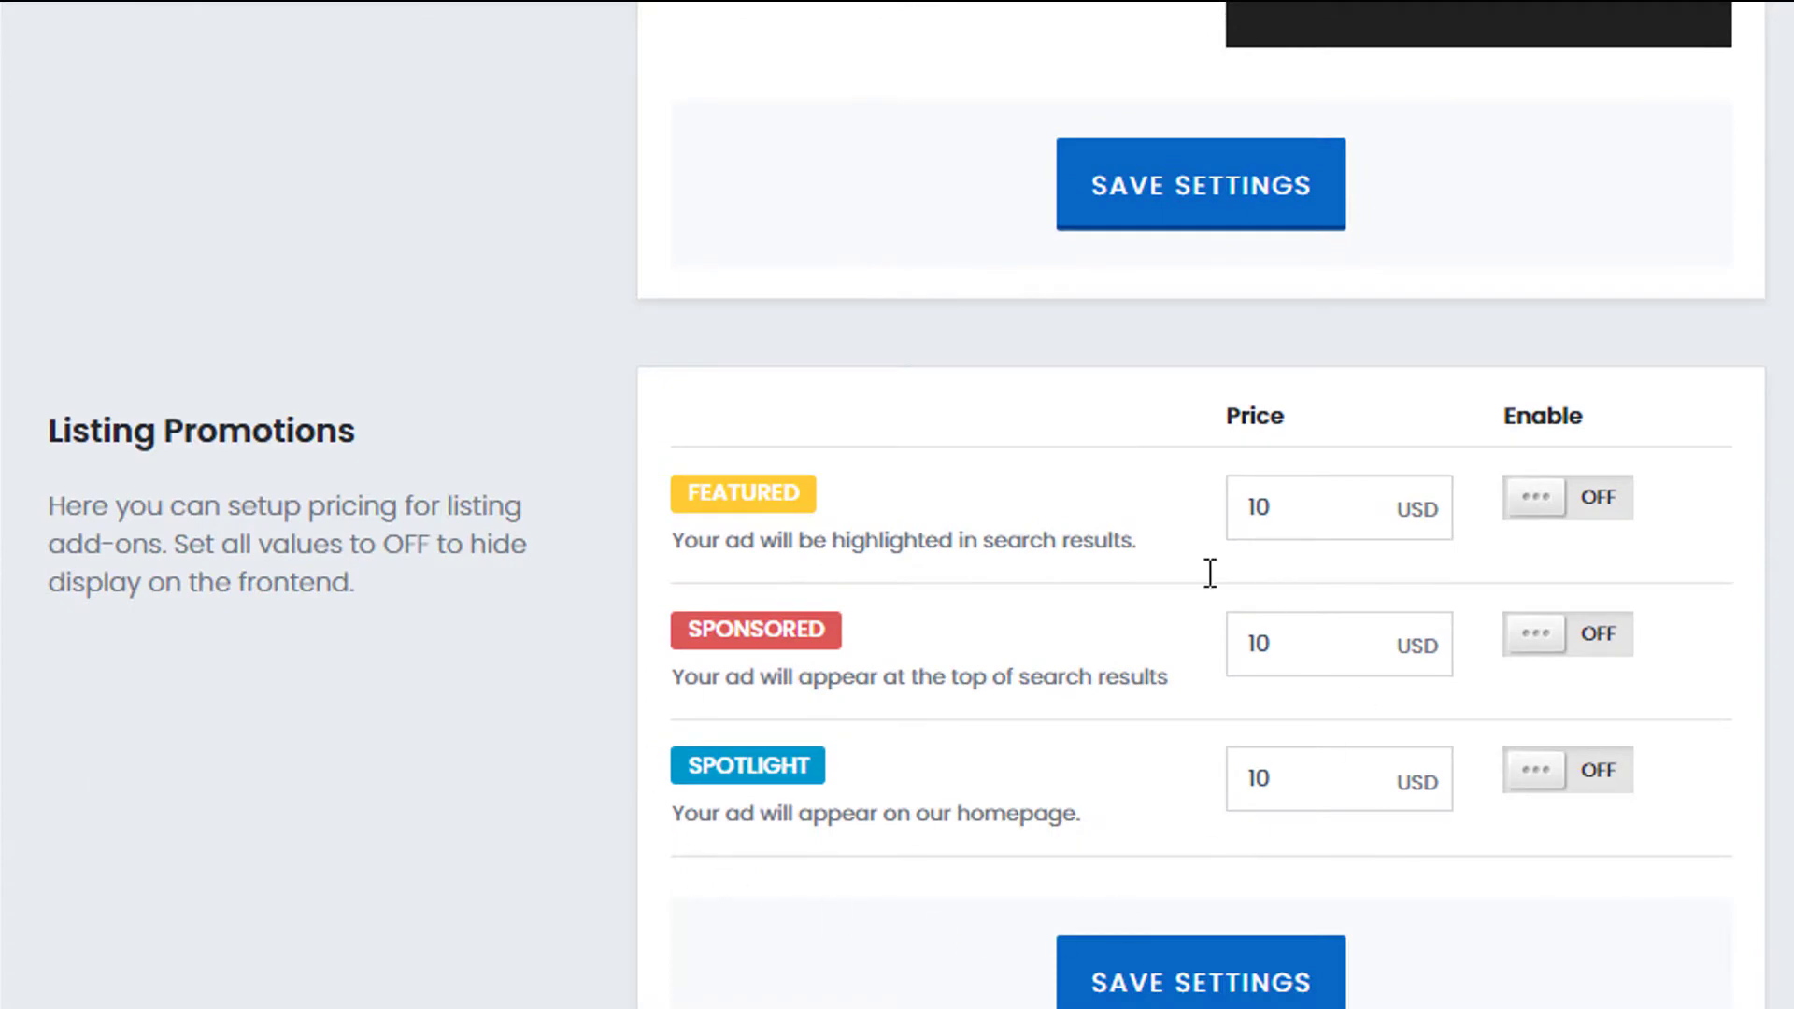
pyautogui.scroll(-2, 929, 593)
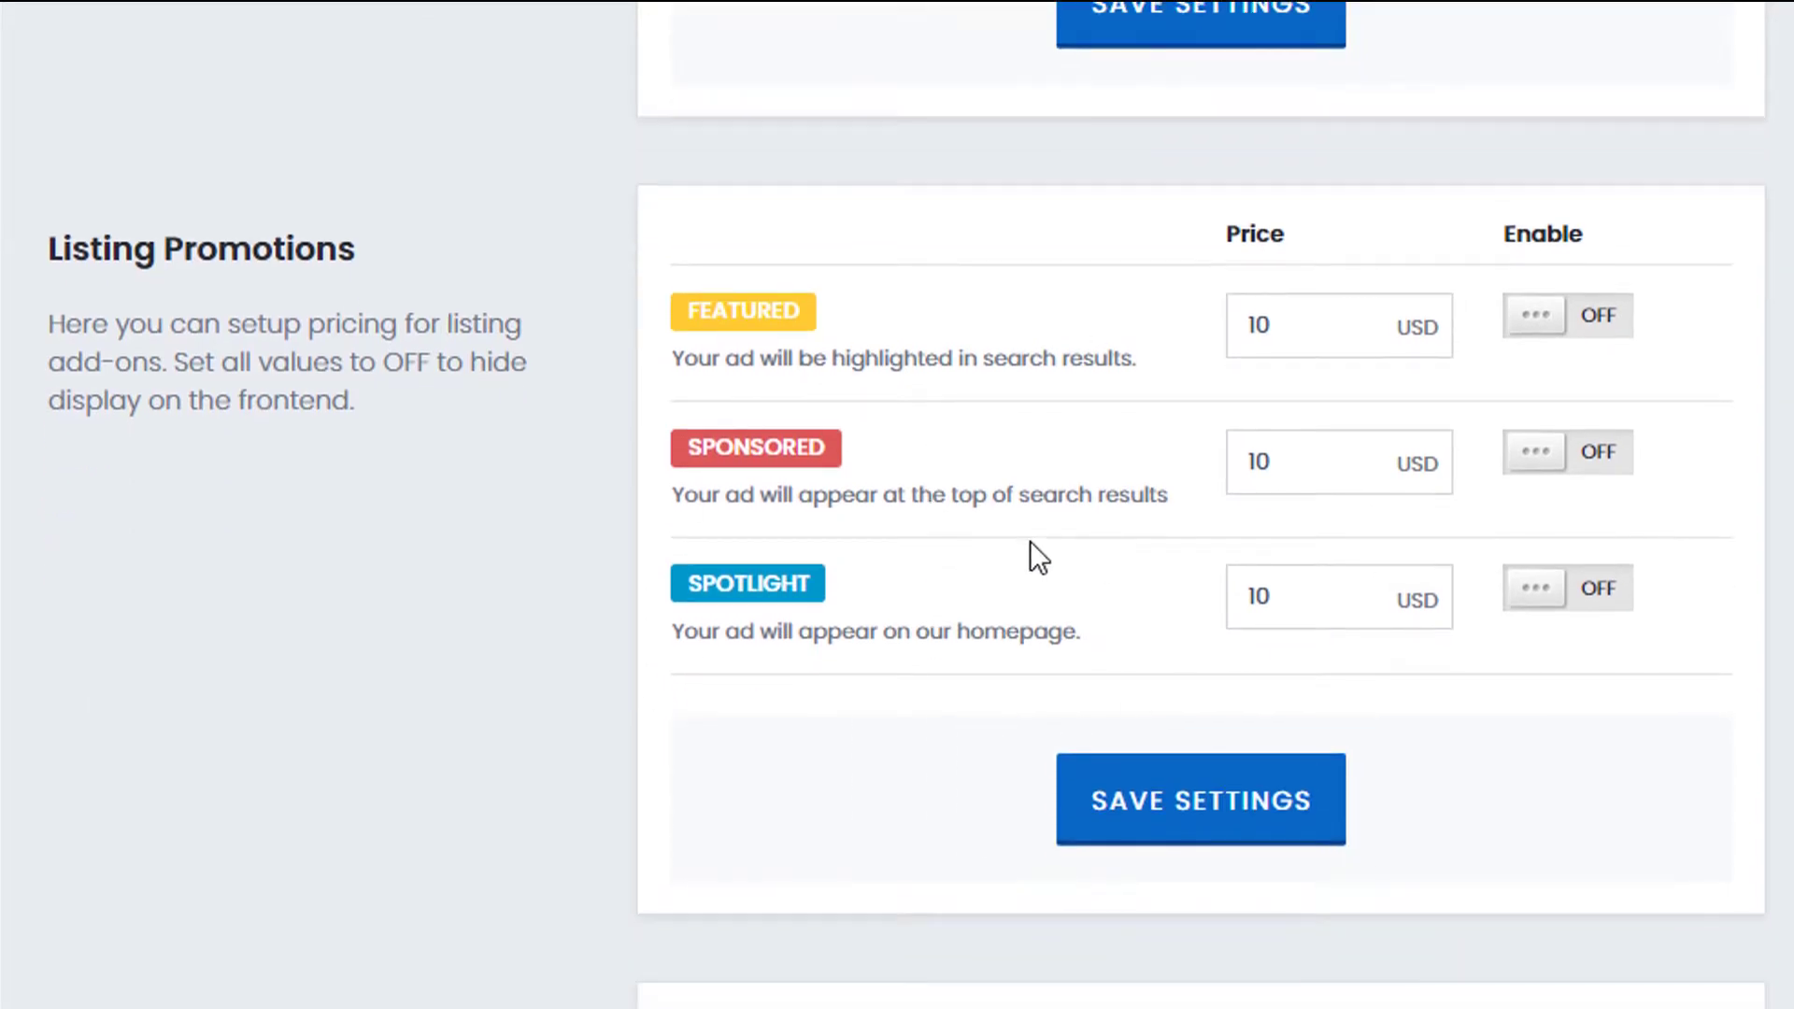
pyautogui.scroll(2, 1029, 542)
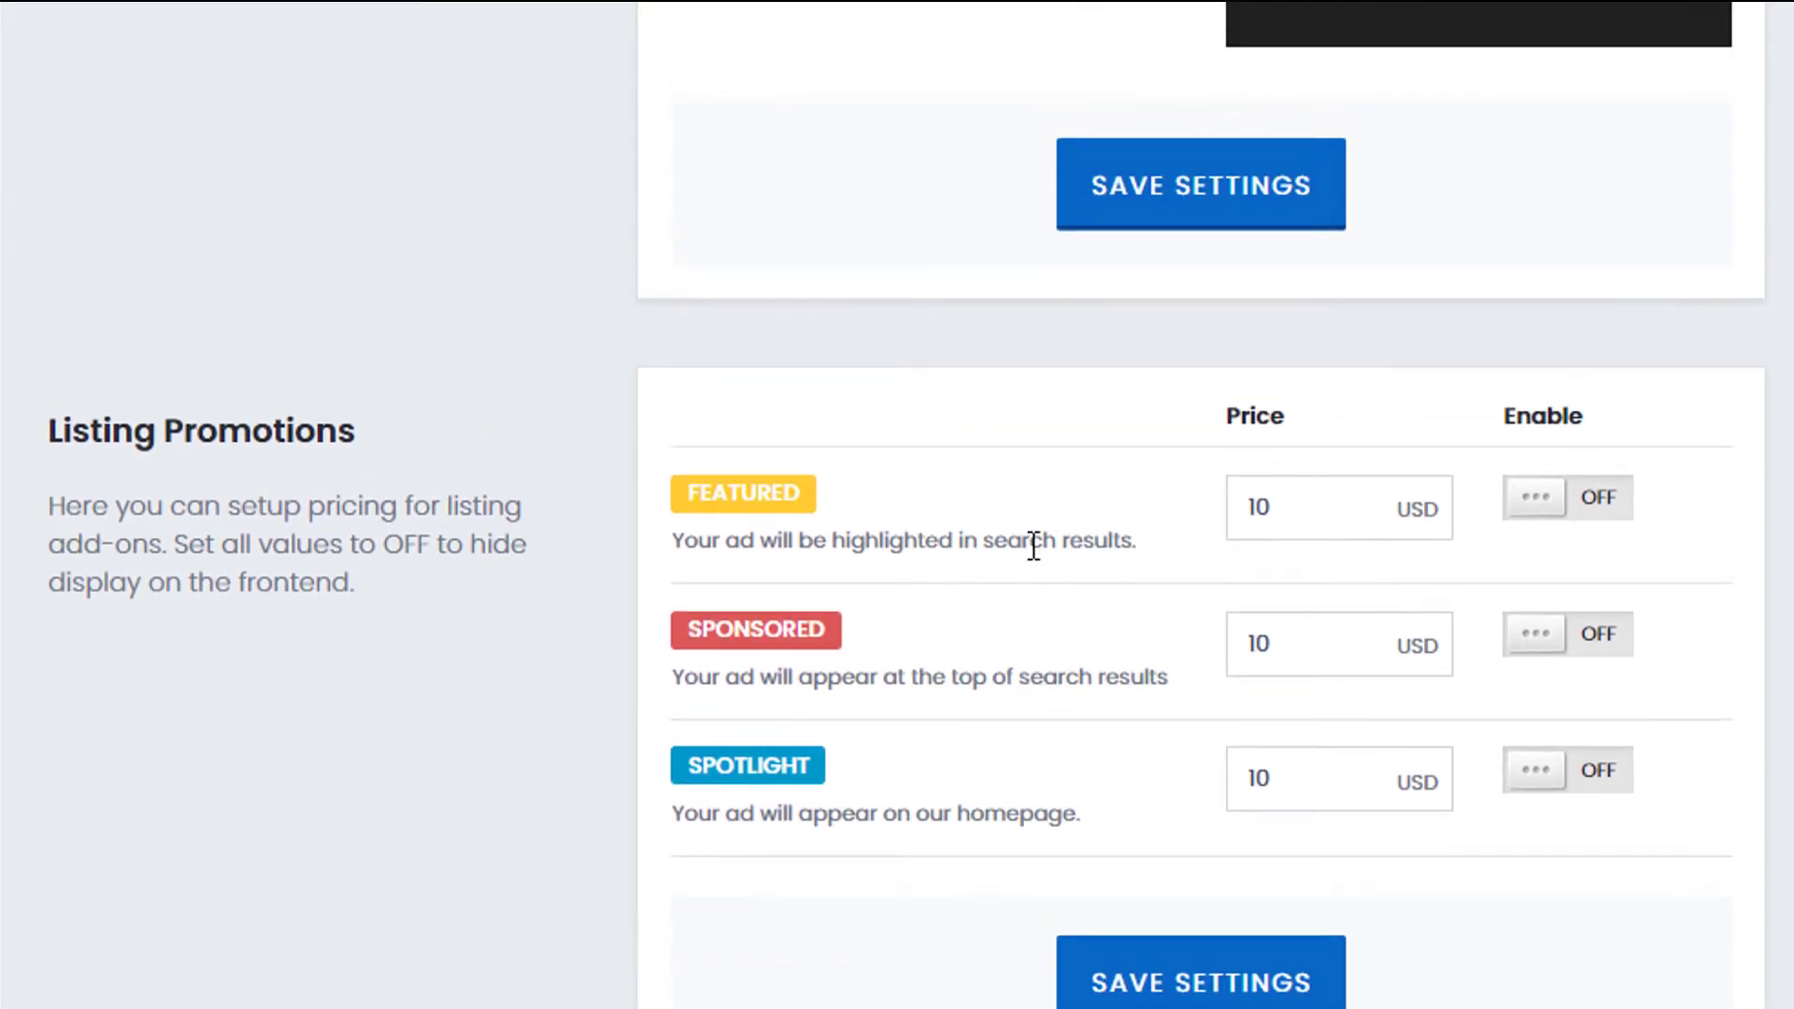
pyautogui.scroll(-2, 1033, 545)
pyautogui.scroll(-4, 1030, 543)
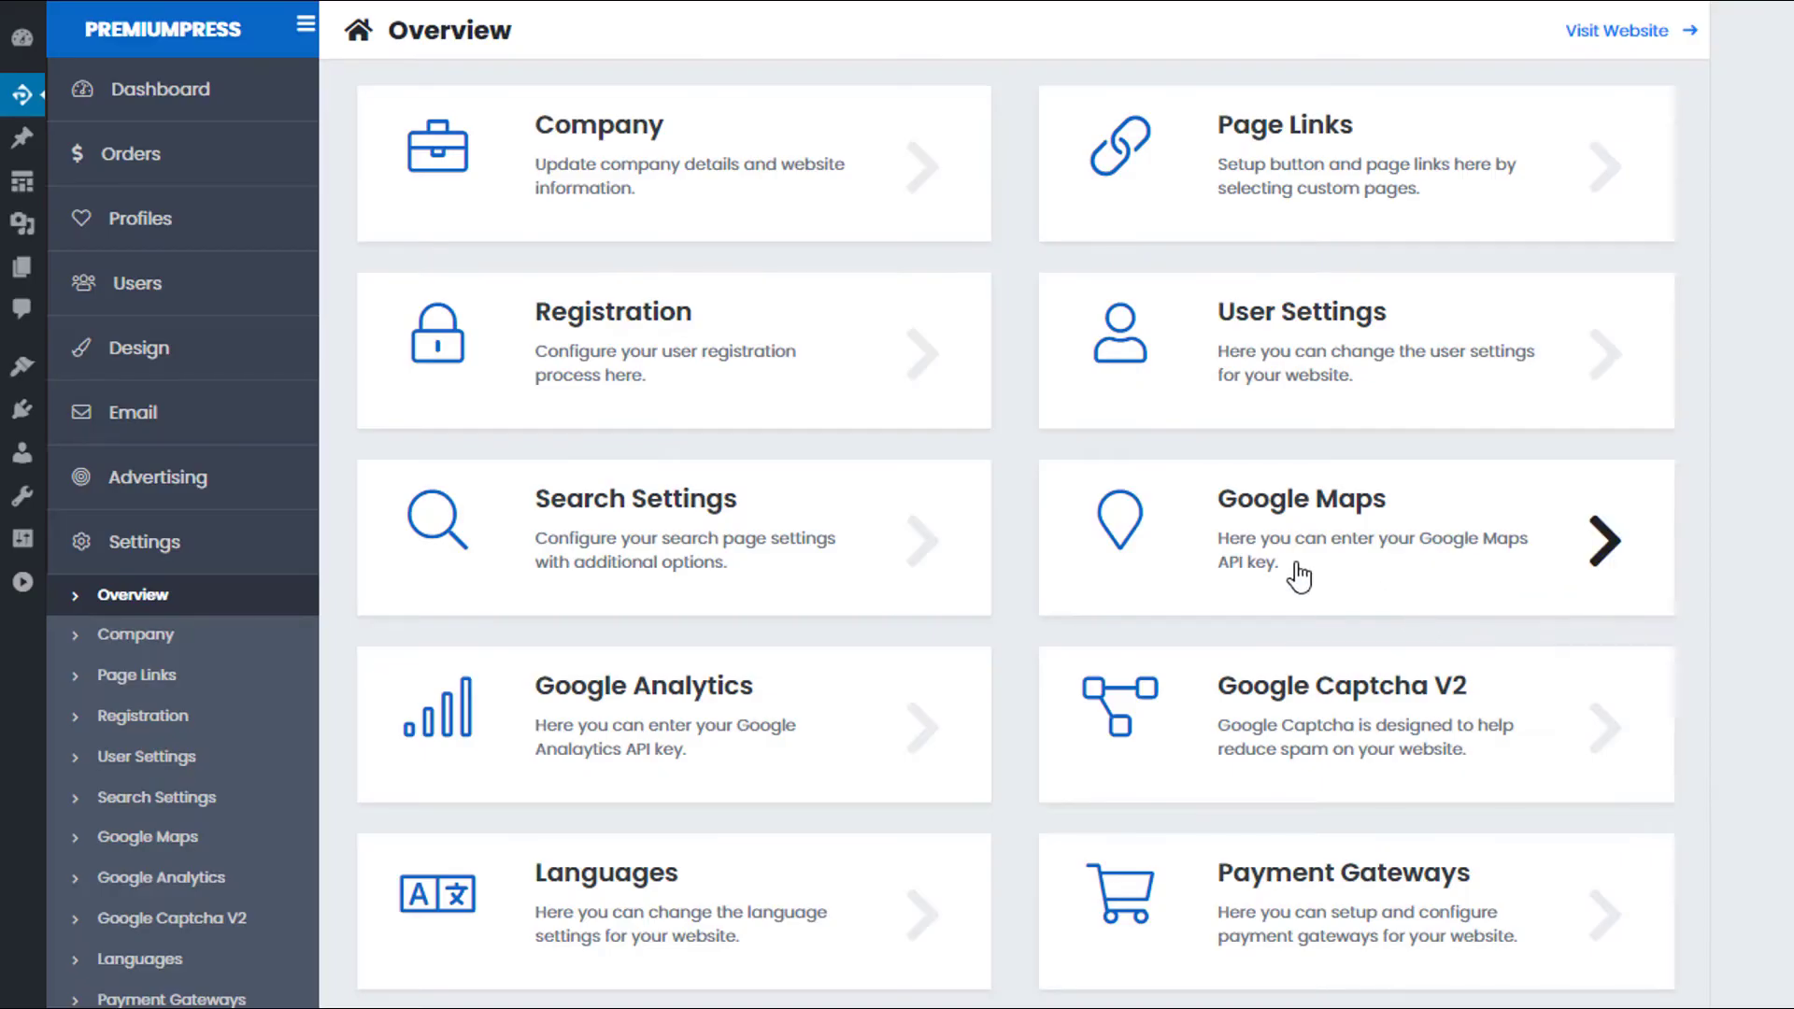
# Open the Memberships settings, enable memberships, and leave payment before joining off
pyautogui.scroll(-6, 1190, 573)
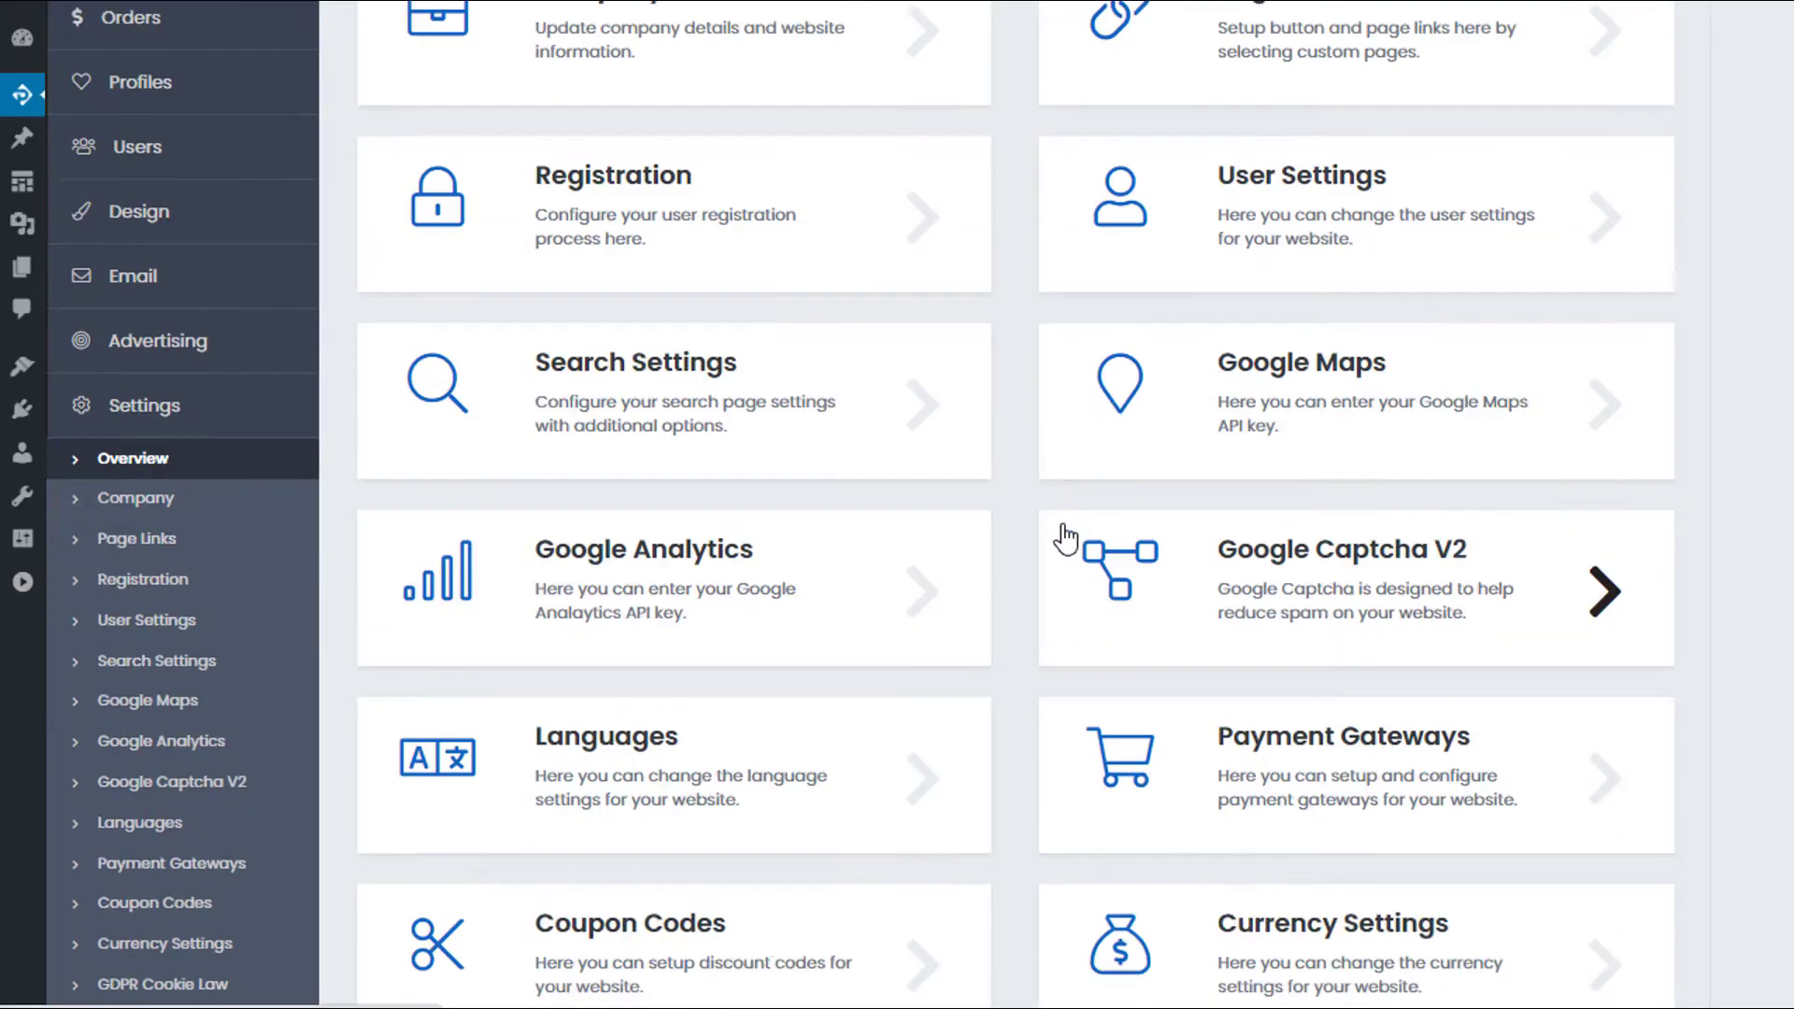
pyautogui.scroll(-3, 1059, 520)
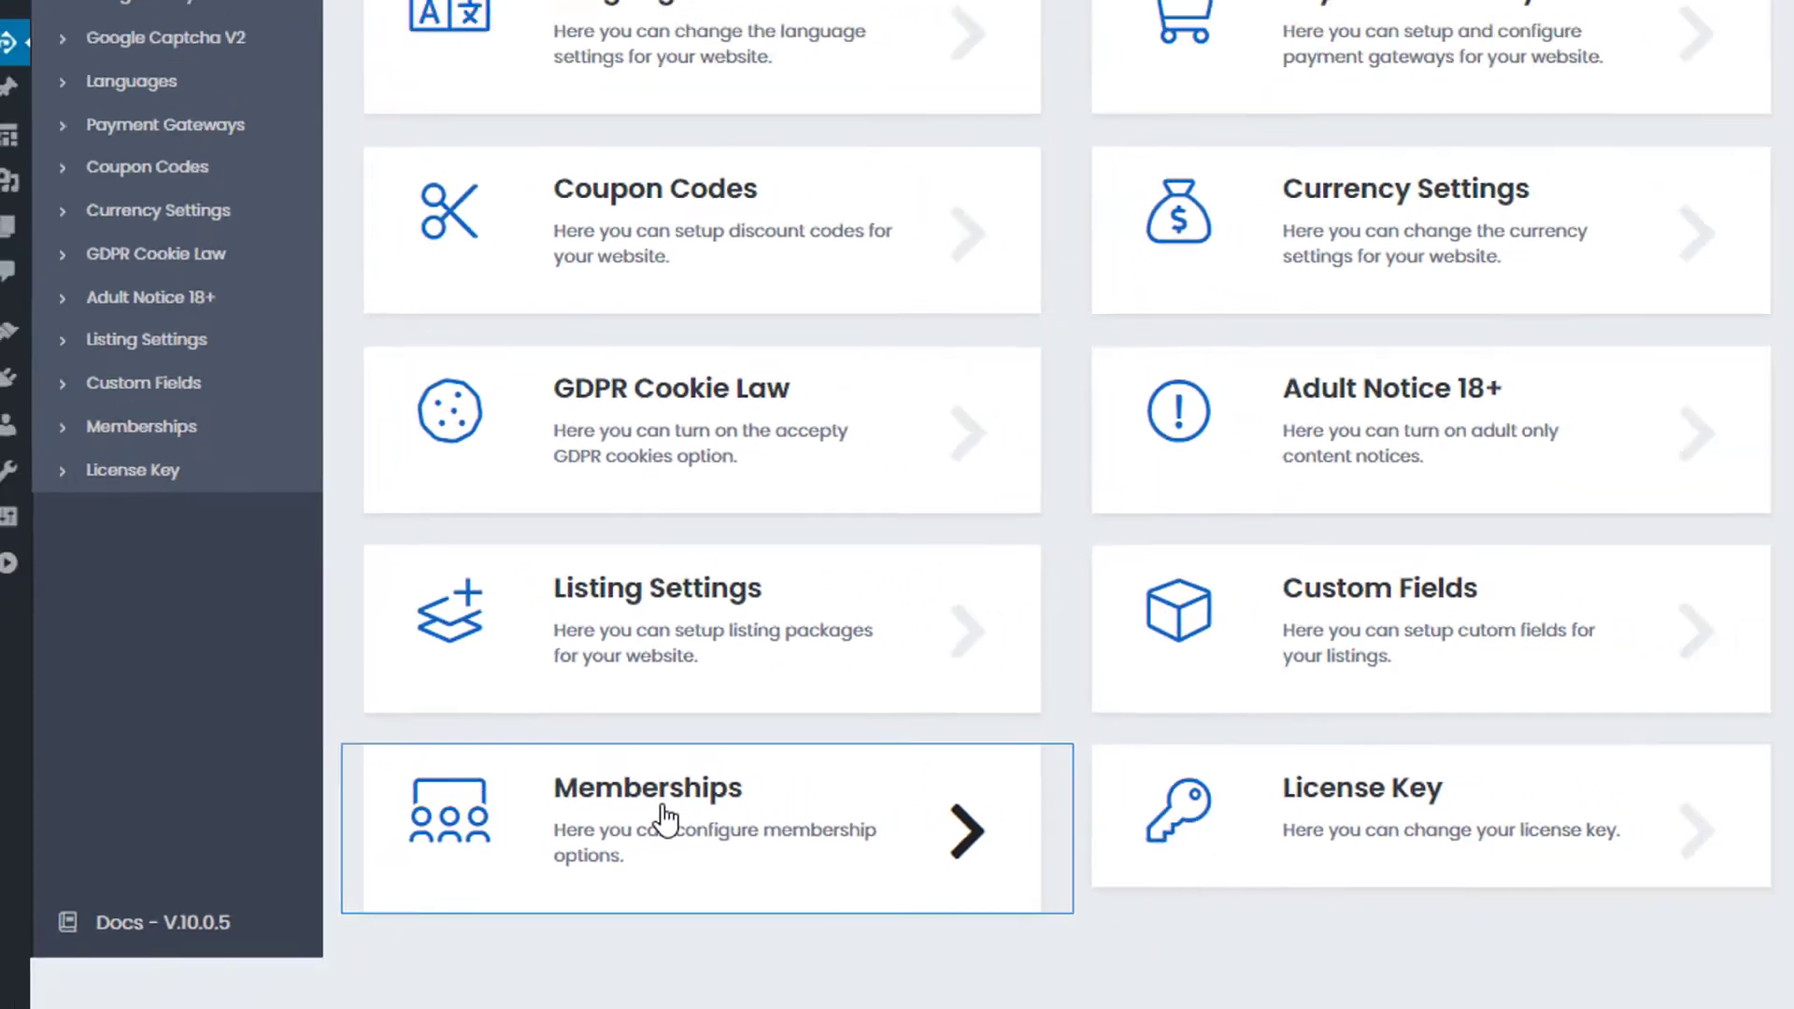
pyautogui.click(660, 817)
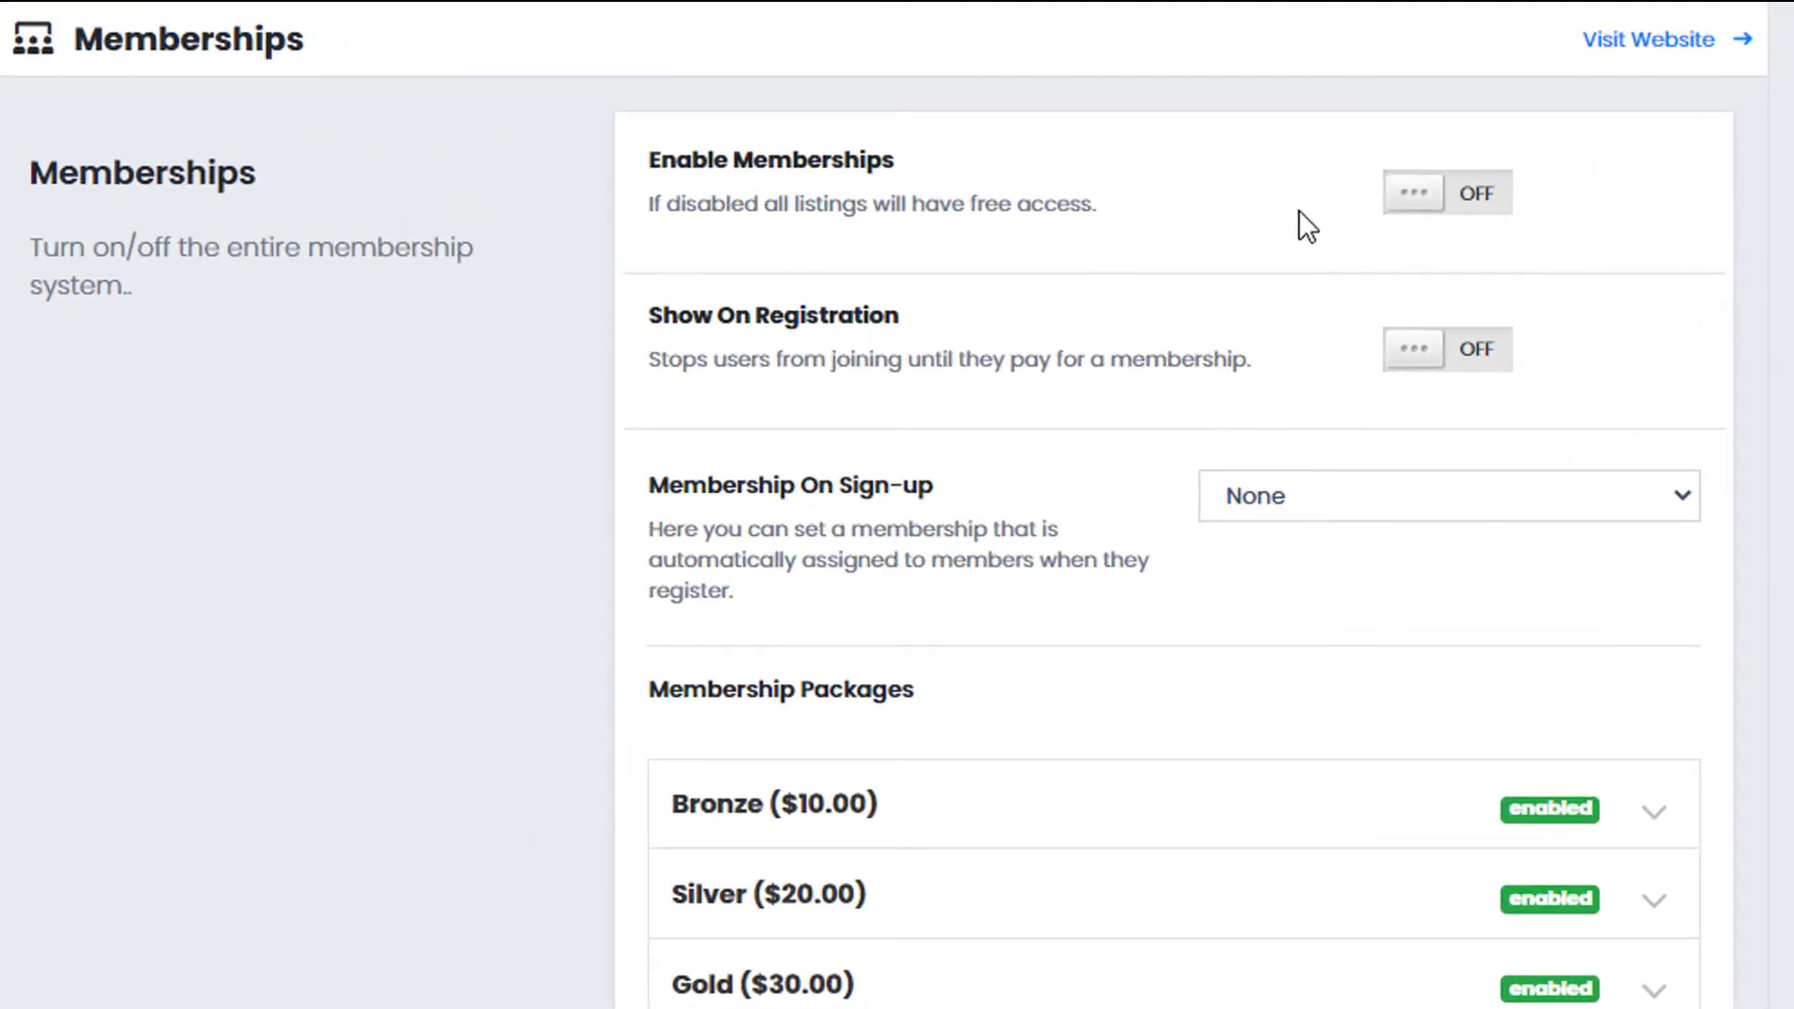
pyautogui.click(1486, 213)
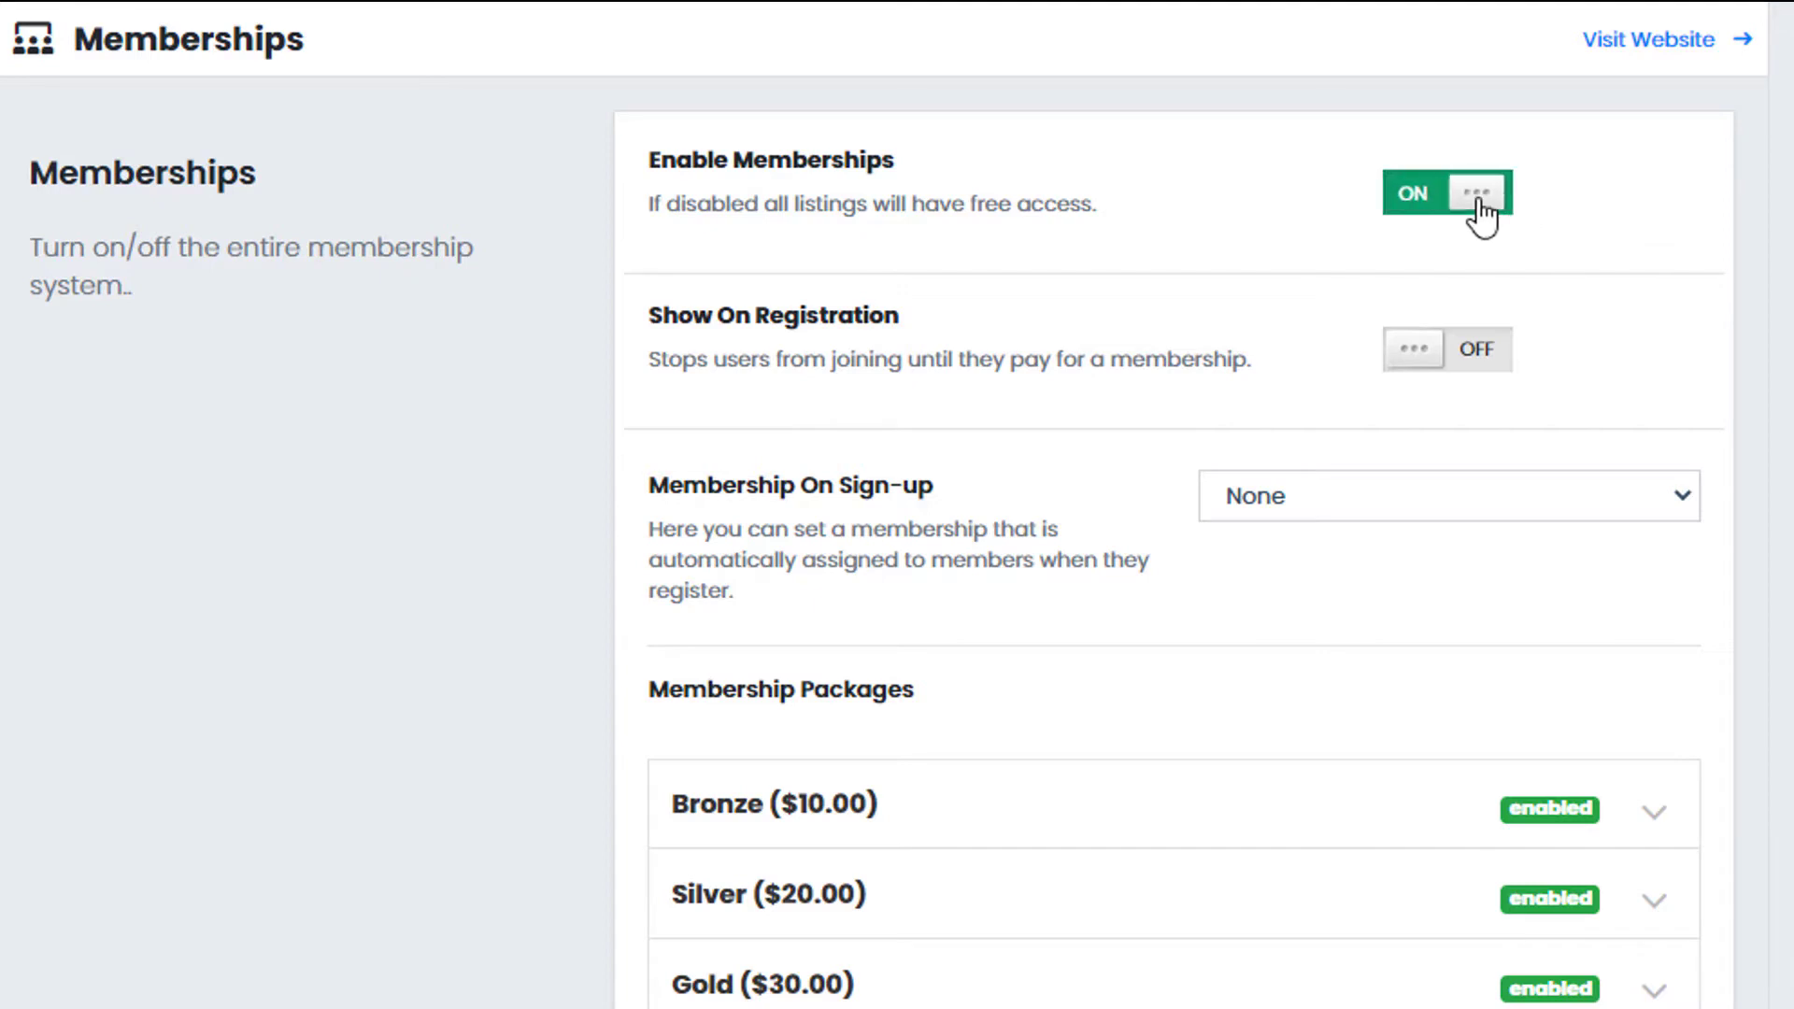
pyautogui.click(1432, 217)
pyautogui.click(1431, 217)
pyautogui.click(1408, 348)
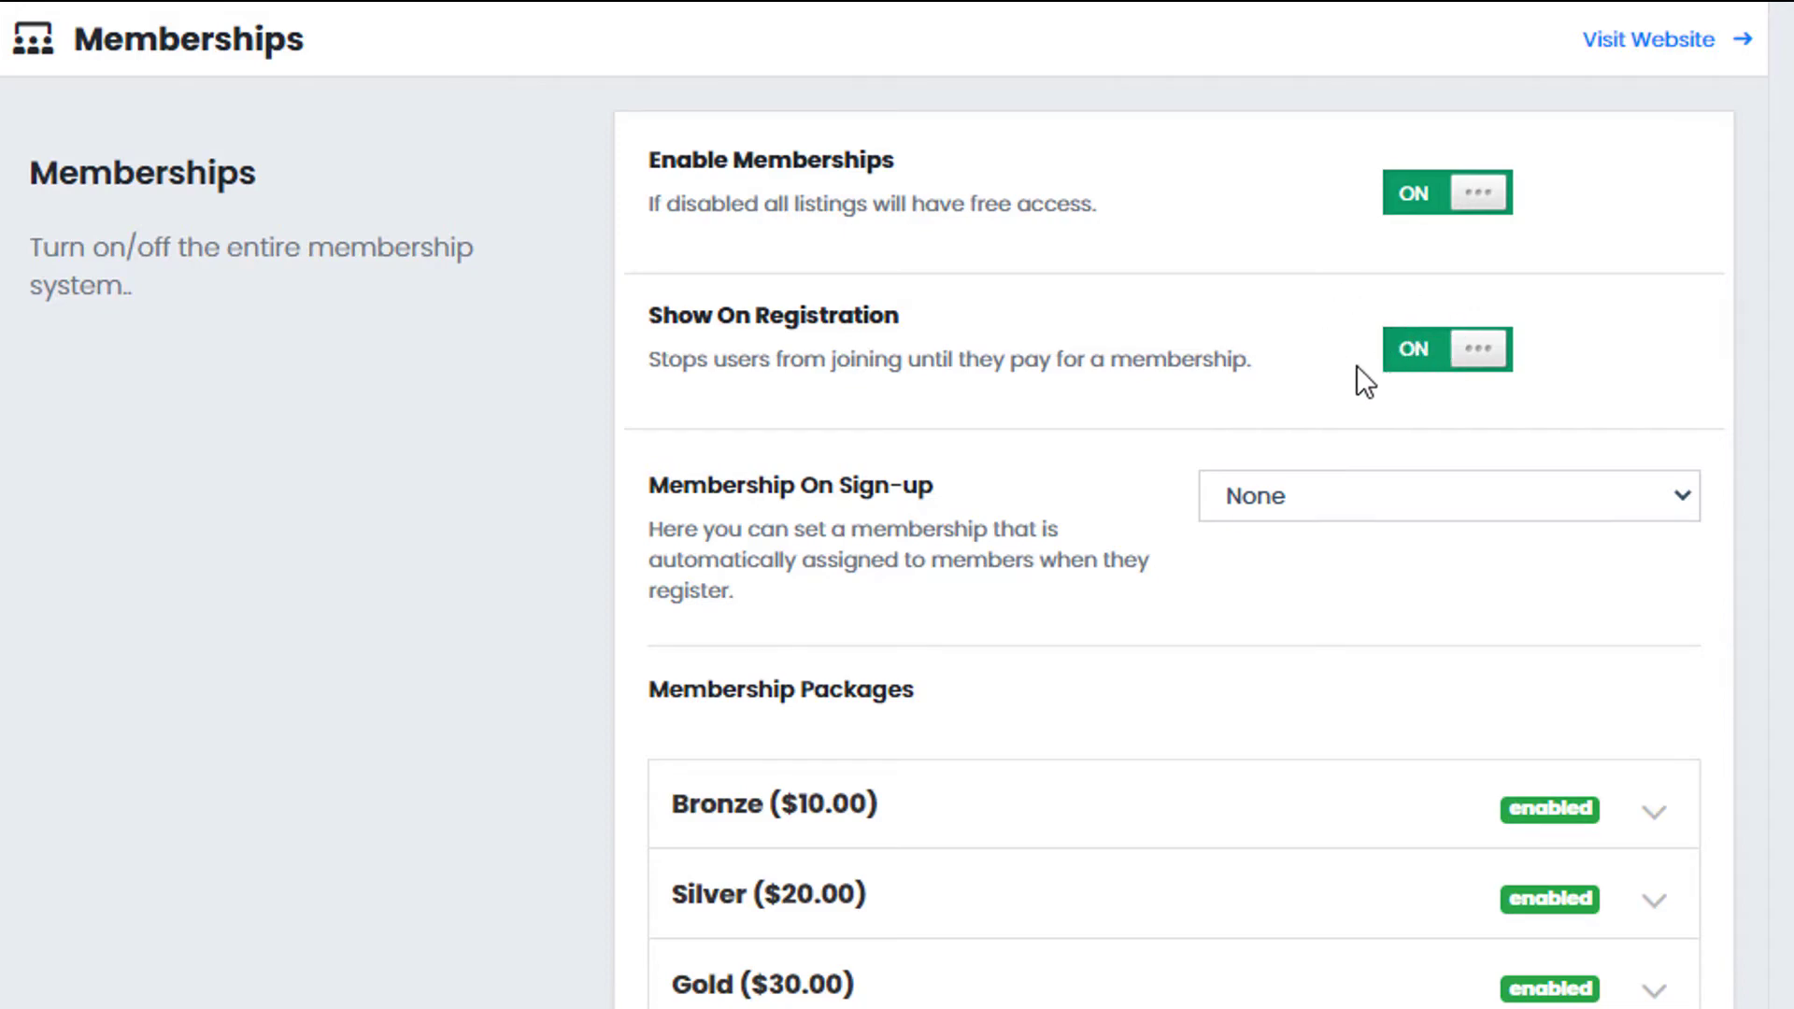
pyautogui.click(1426, 367)
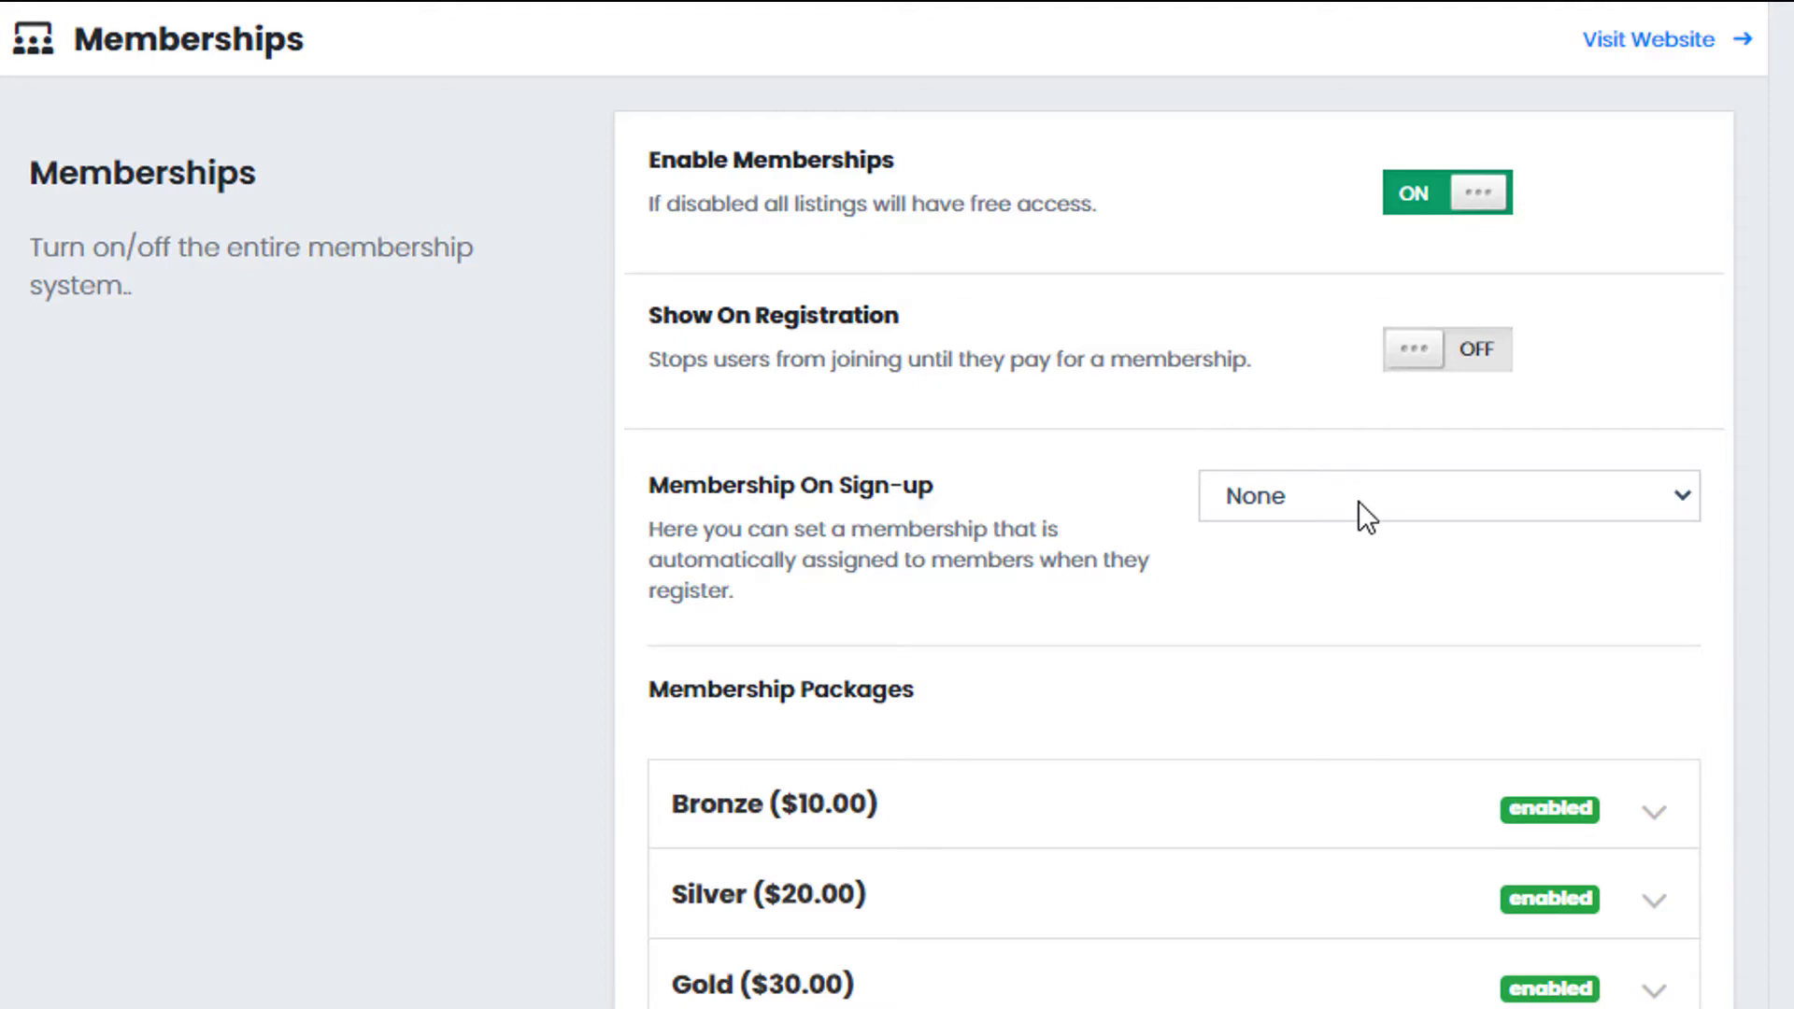
# Keep Membership On Sign-up at None after briefly trying Bronze
pyautogui.click(1382, 497)
pyautogui.click(1347, 542)
pyautogui.click(1343, 510)
pyautogui.click(1343, 510)
pyautogui.click(1336, 505)
pyautogui.click(1309, 545)
pyautogui.click(1314, 493)
pyautogui.click(1299, 546)
pyautogui.click(1295, 514)
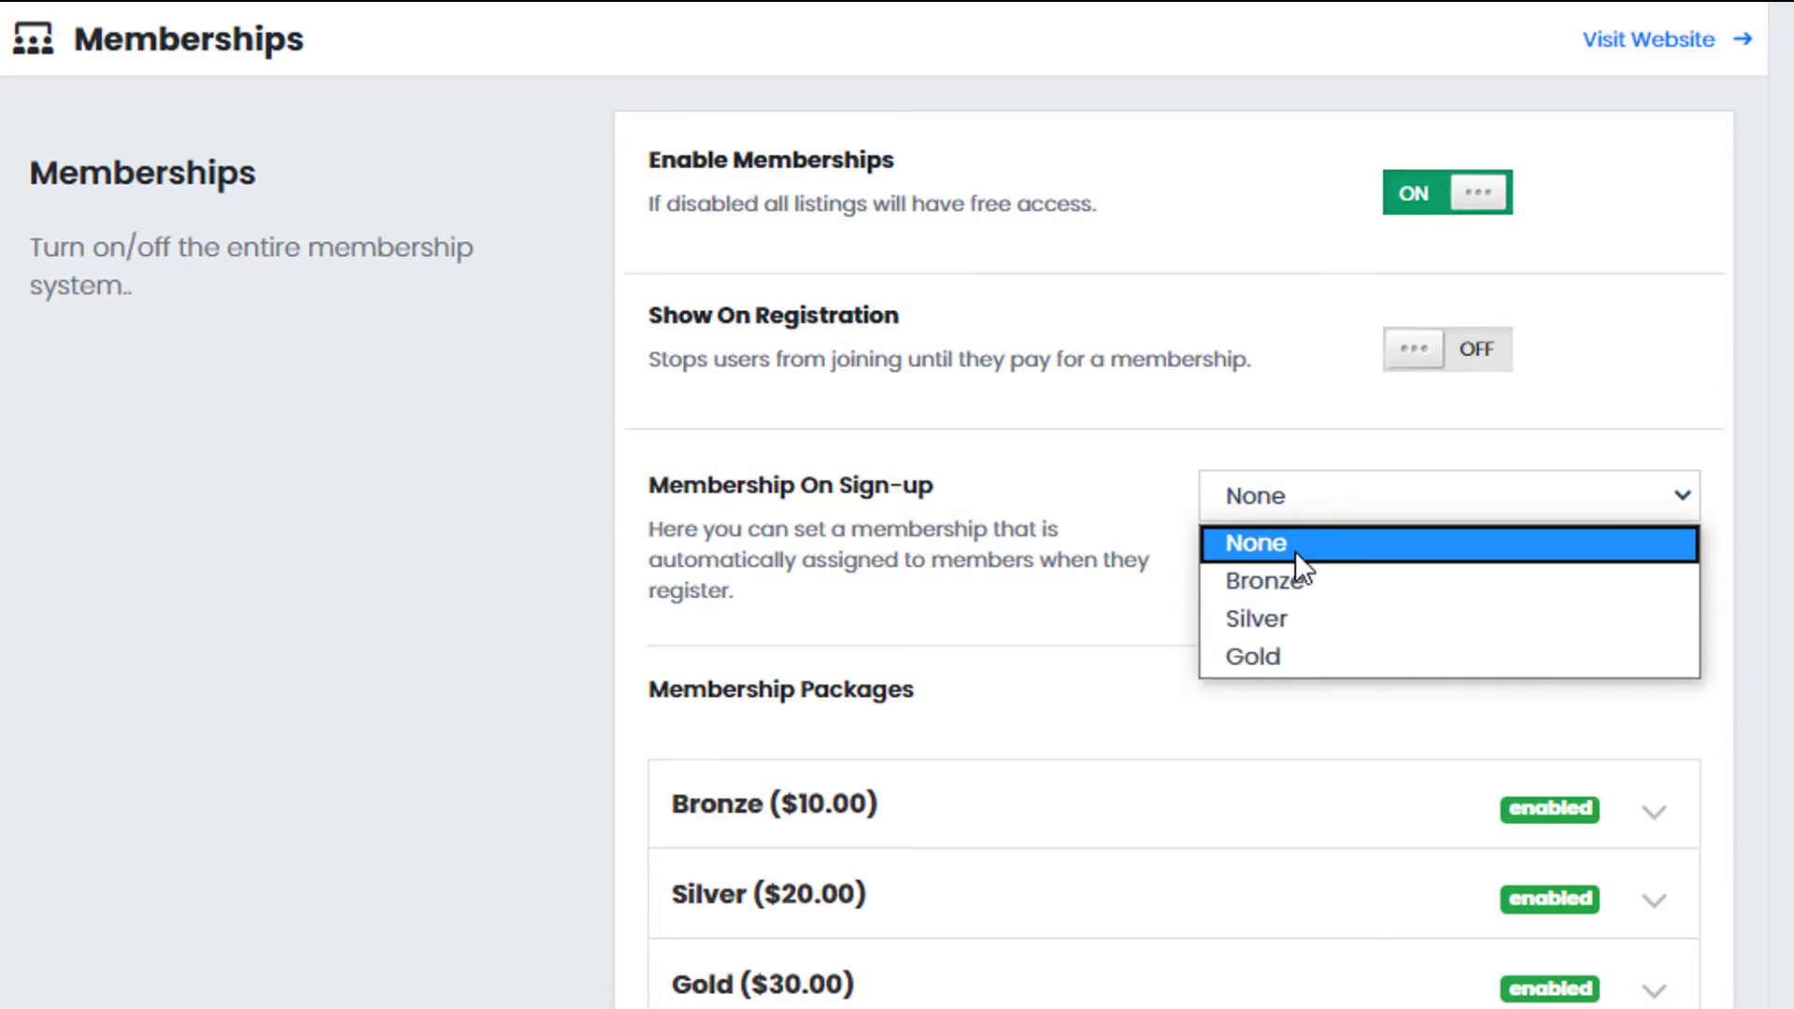
pyautogui.click(1309, 583)
pyautogui.click(1265, 495)
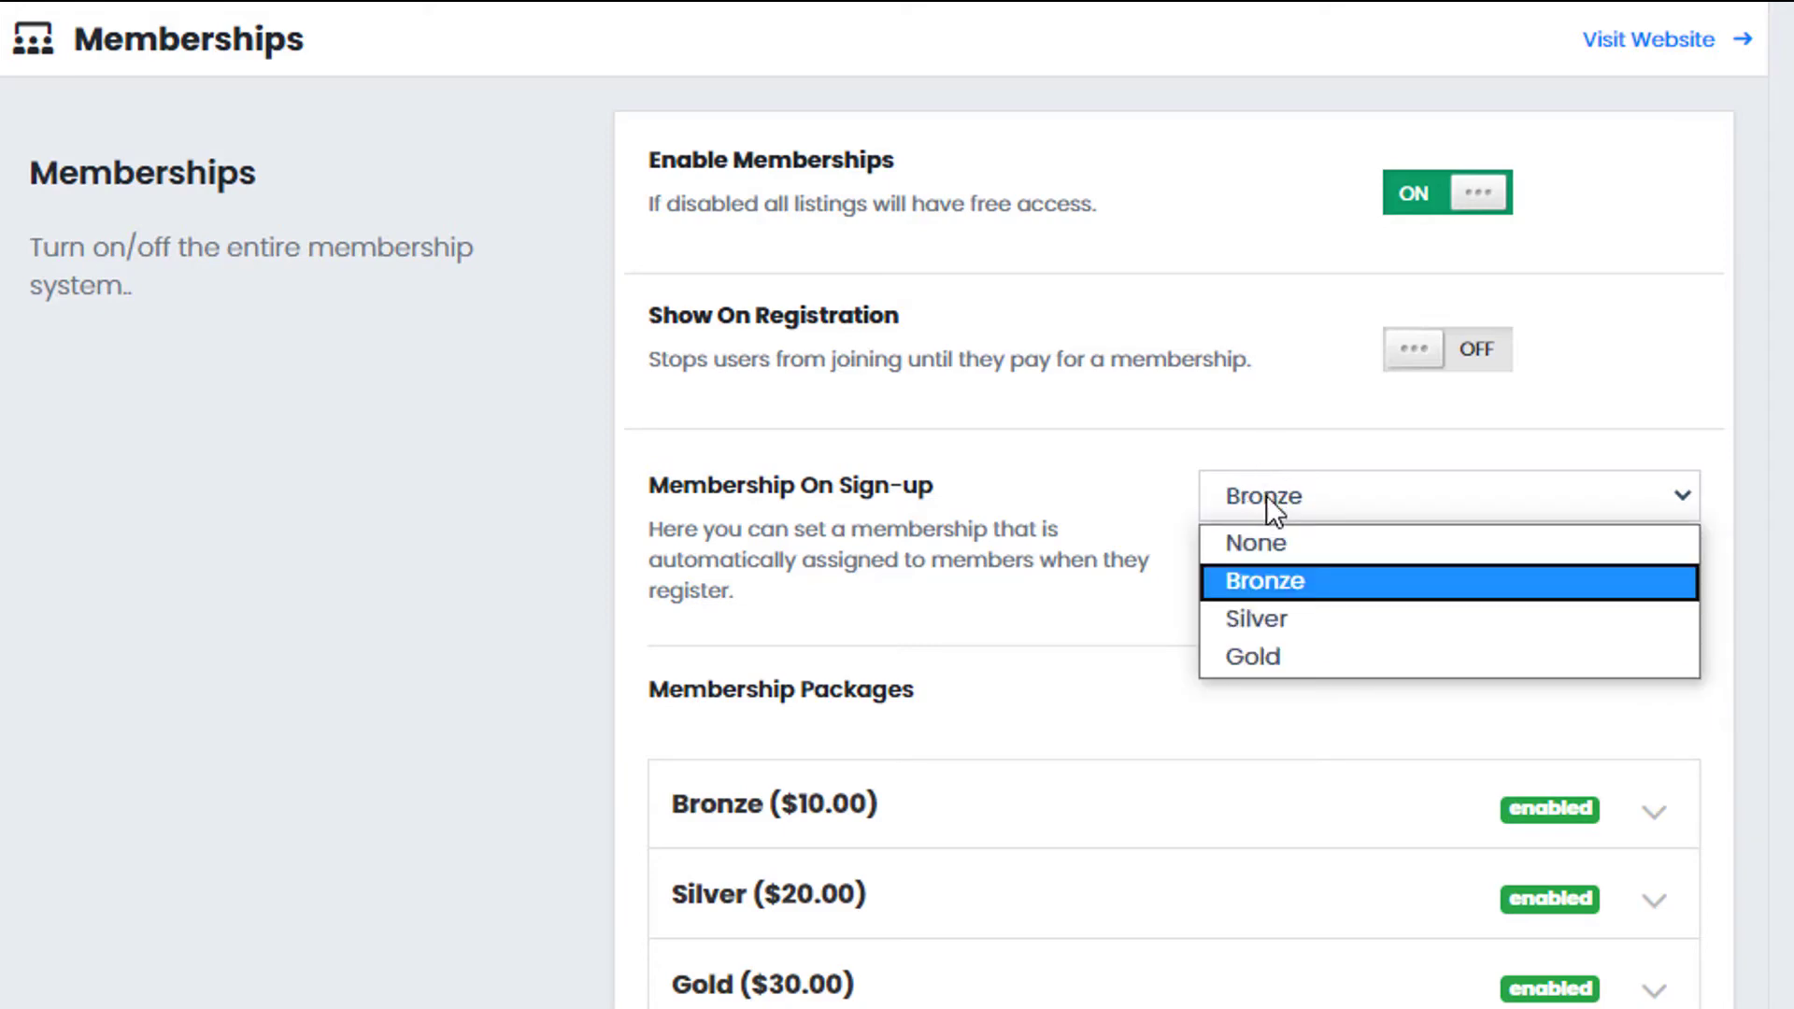
pyautogui.click(1269, 543)
pyautogui.scroll(-6, 1133, 593)
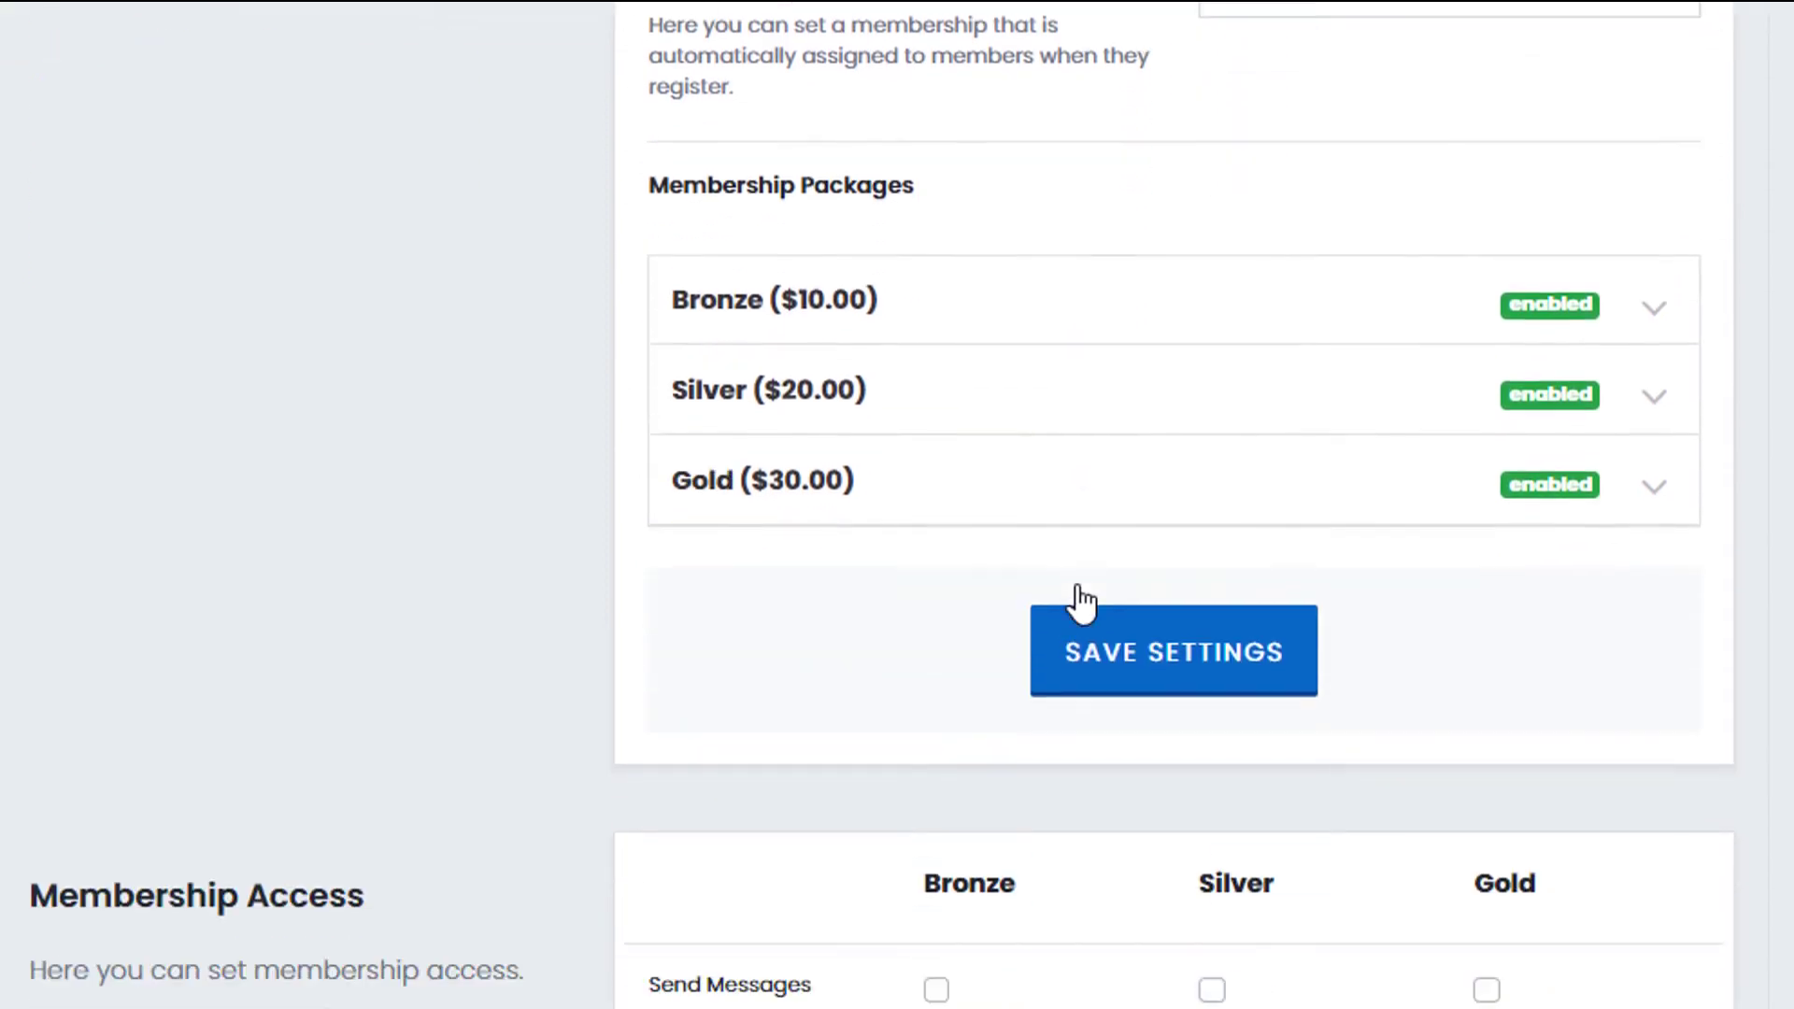
pyautogui.click(801, 259)
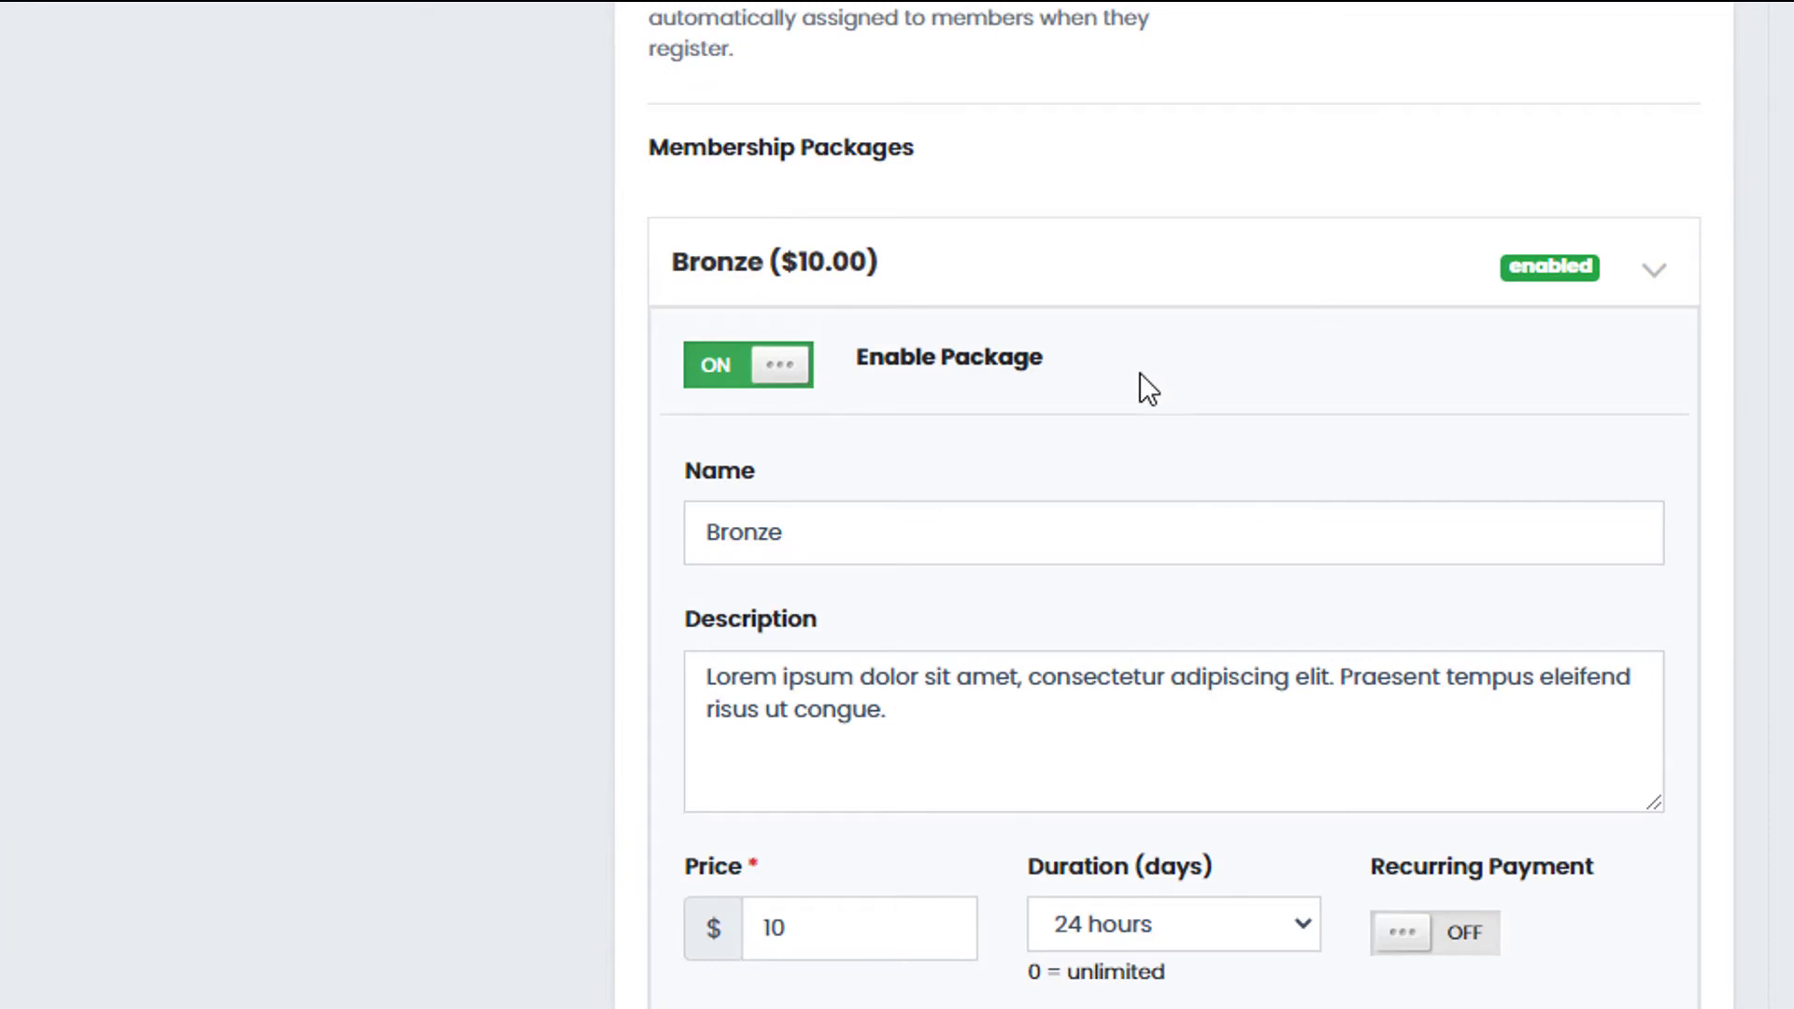
pyautogui.click(846, 266)
pyautogui.scroll(-4, 1028, 542)
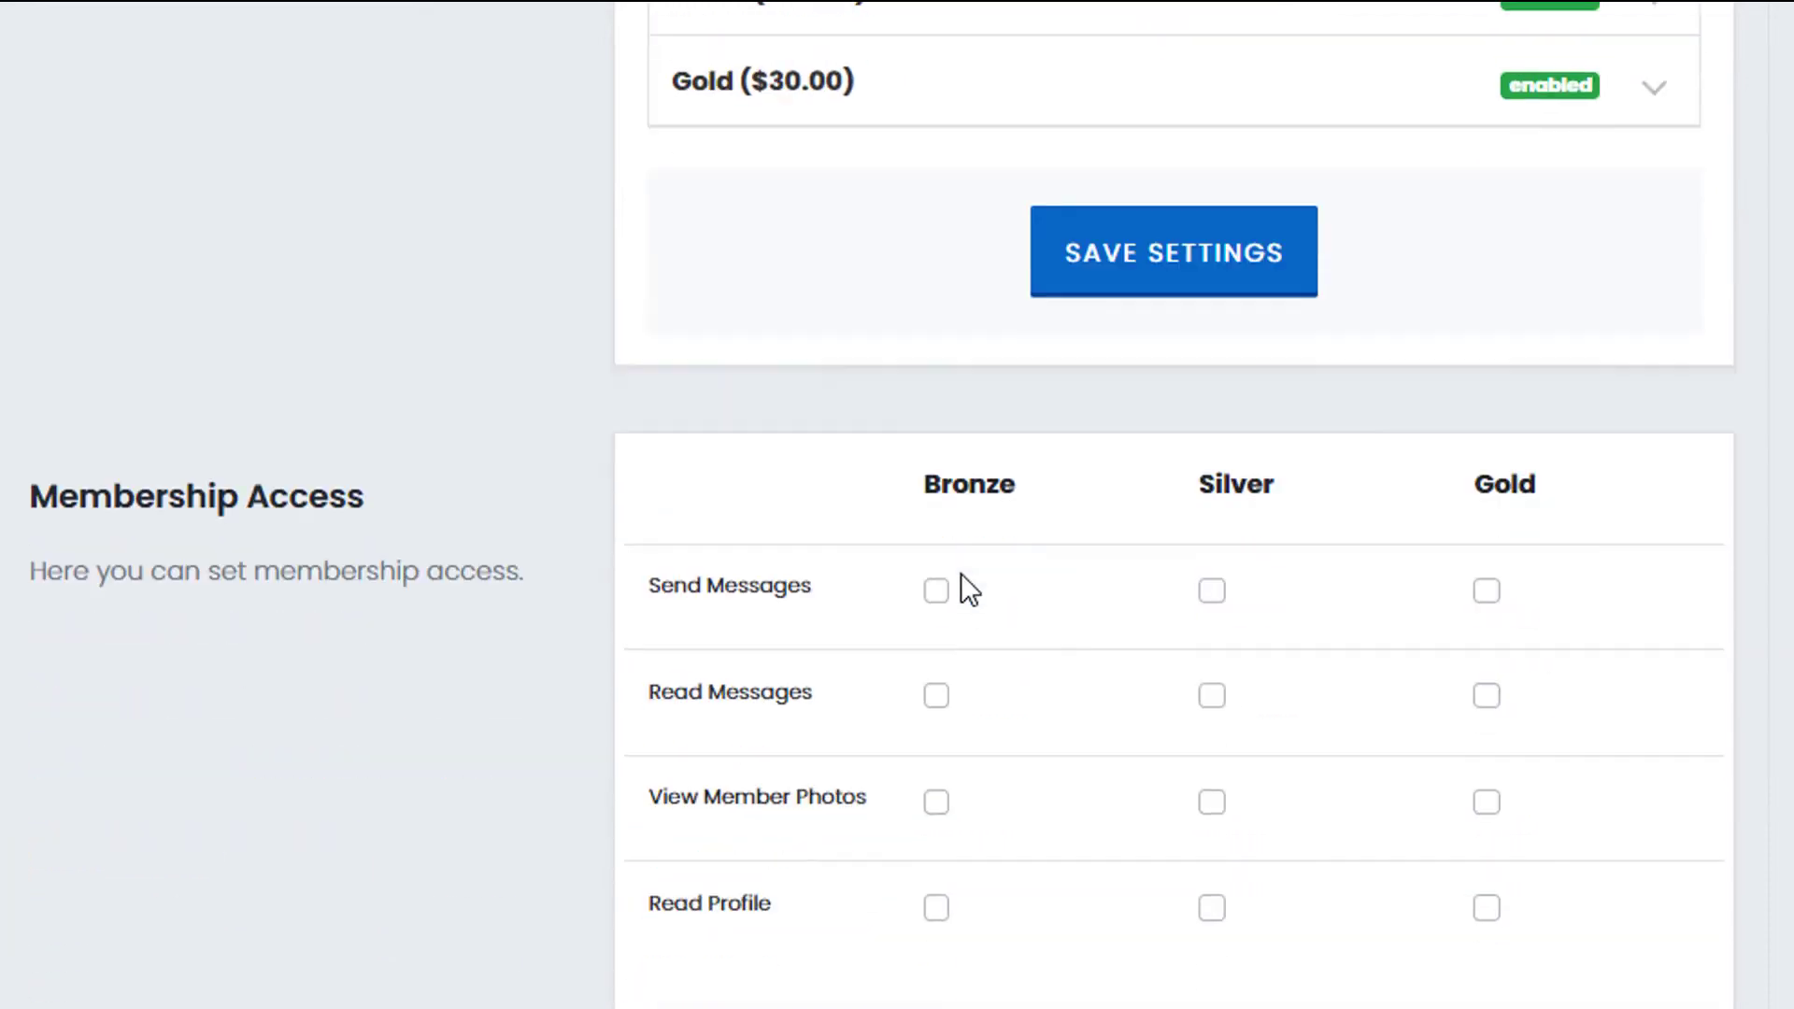
pyautogui.scroll(10, 1101, 981)
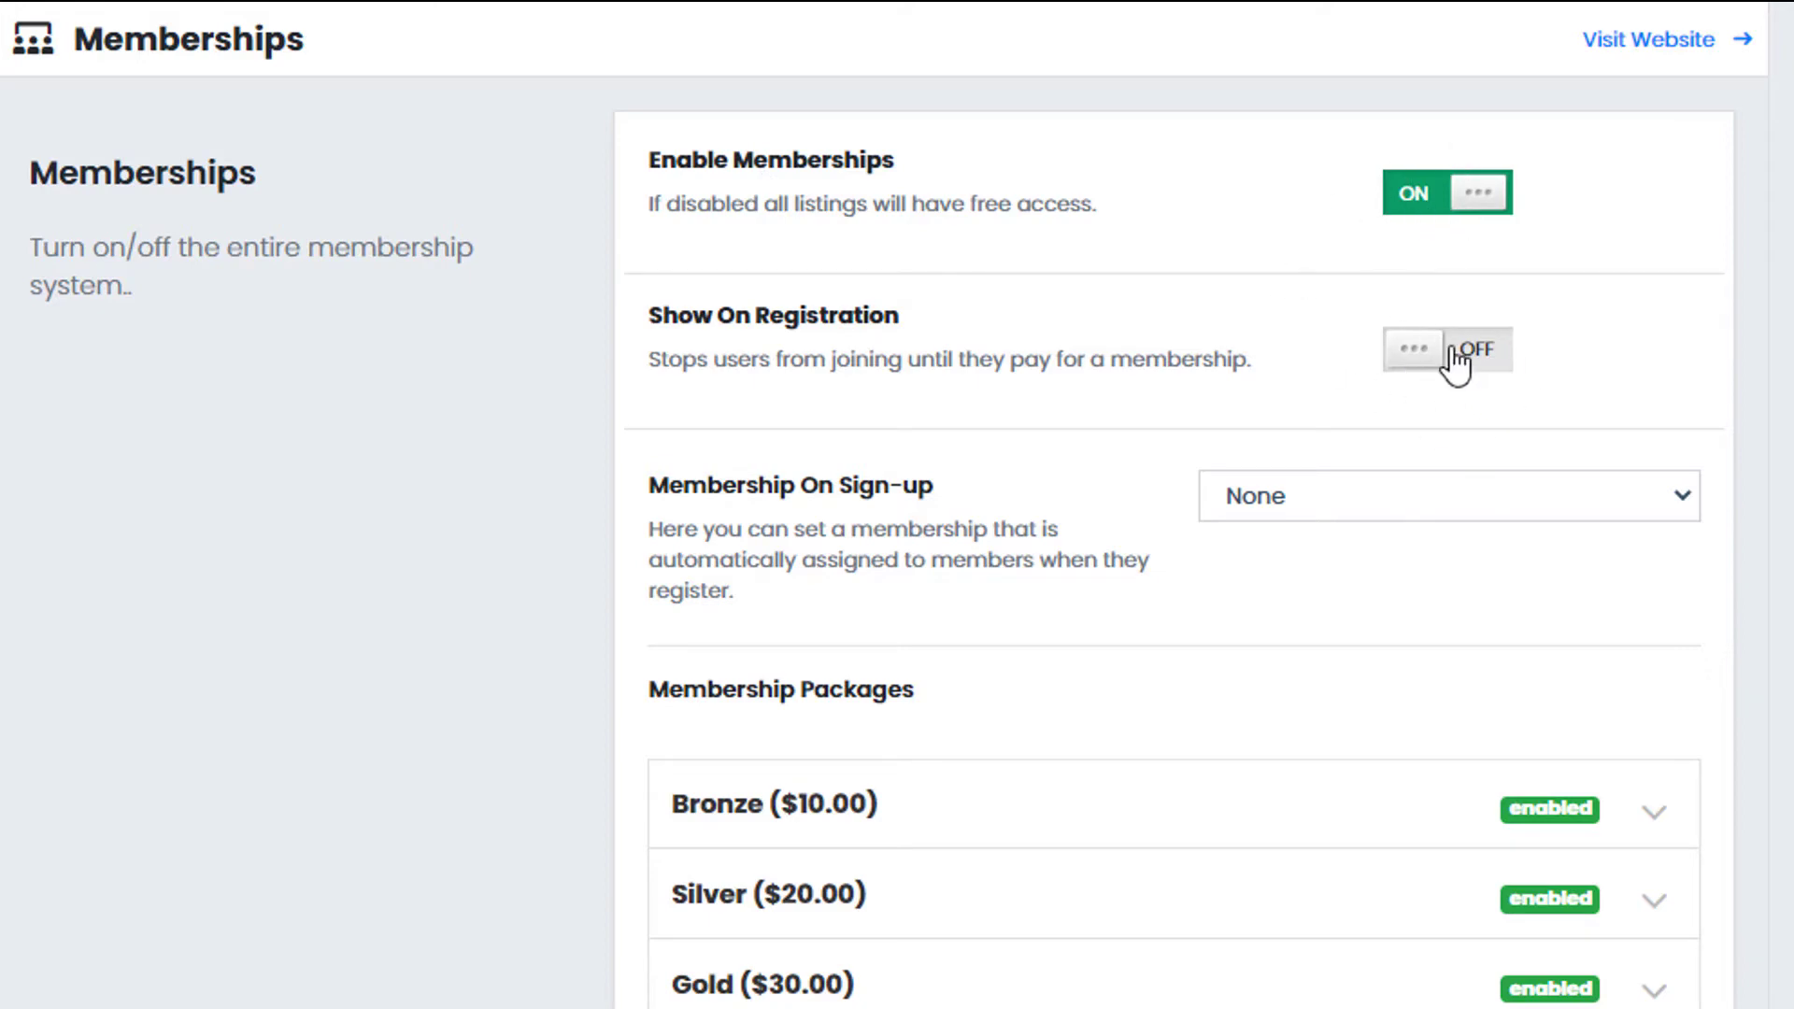
# Keep the sign-up membership at None and turn Show On Registration ON to require payment
pyautogui.scroll(-5, 1332, 362)
pyautogui.scroll(3, 1326, 252)
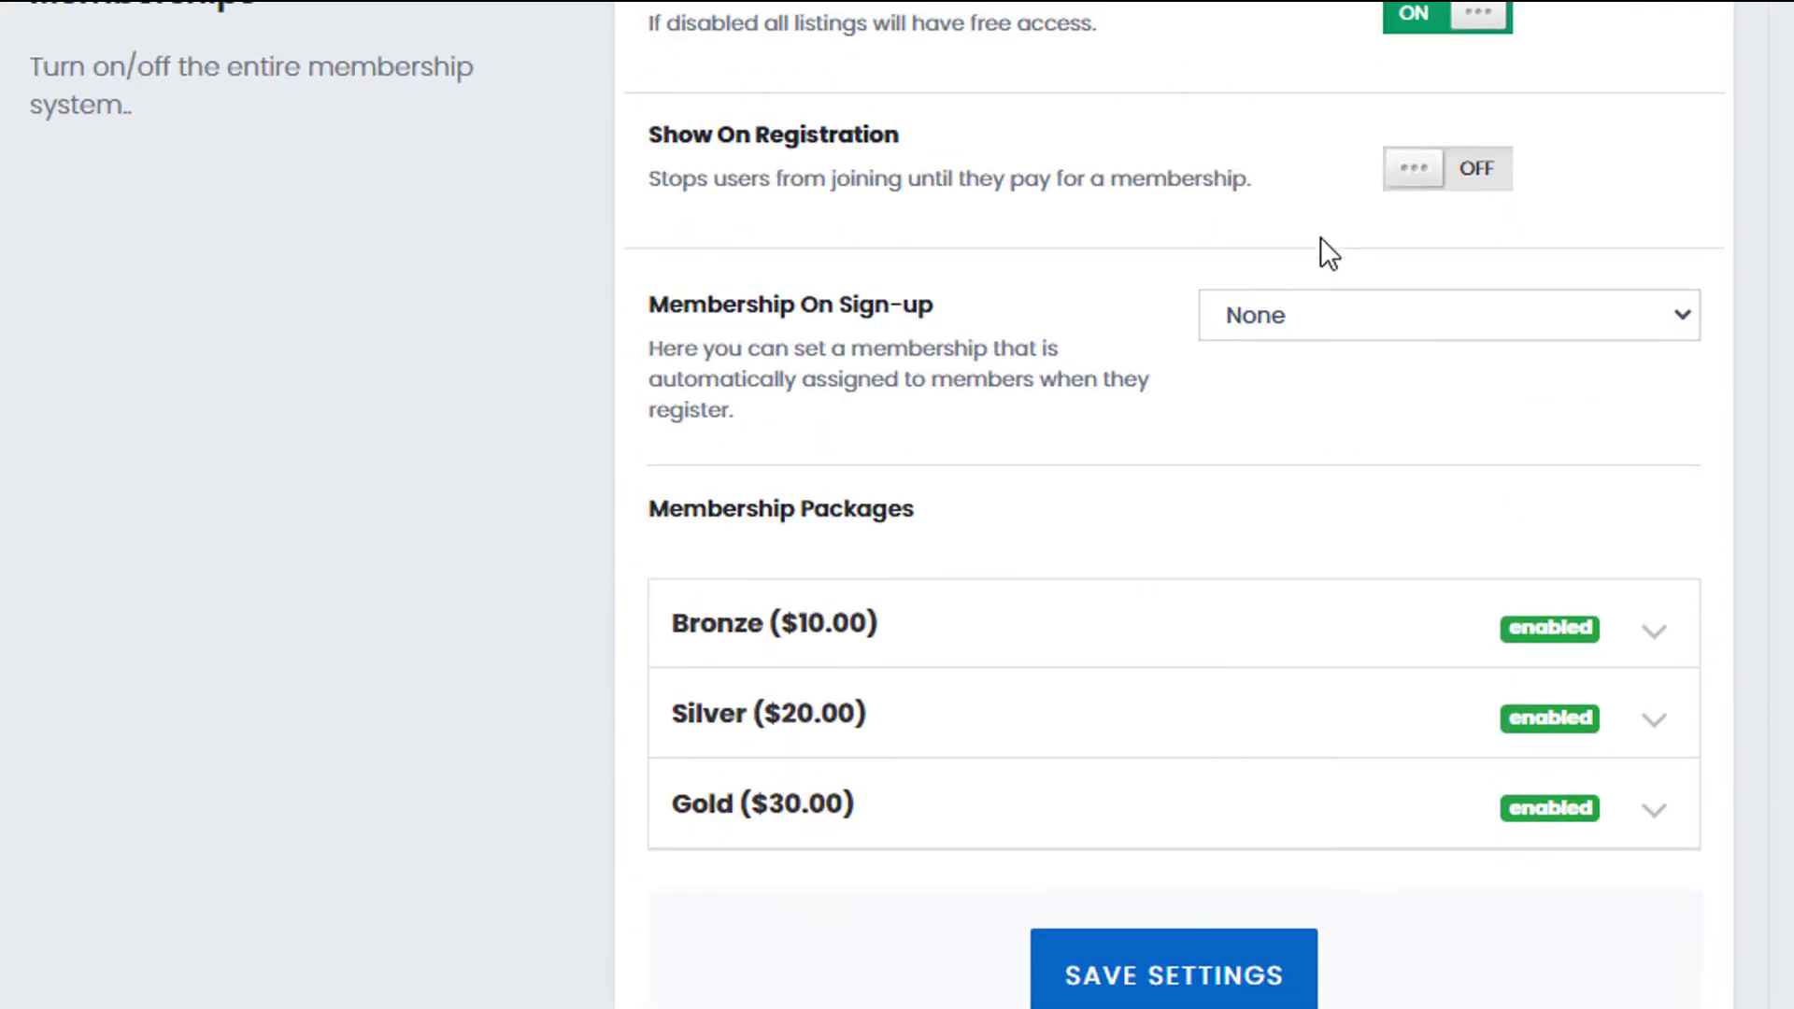
pyautogui.click(1283, 308)
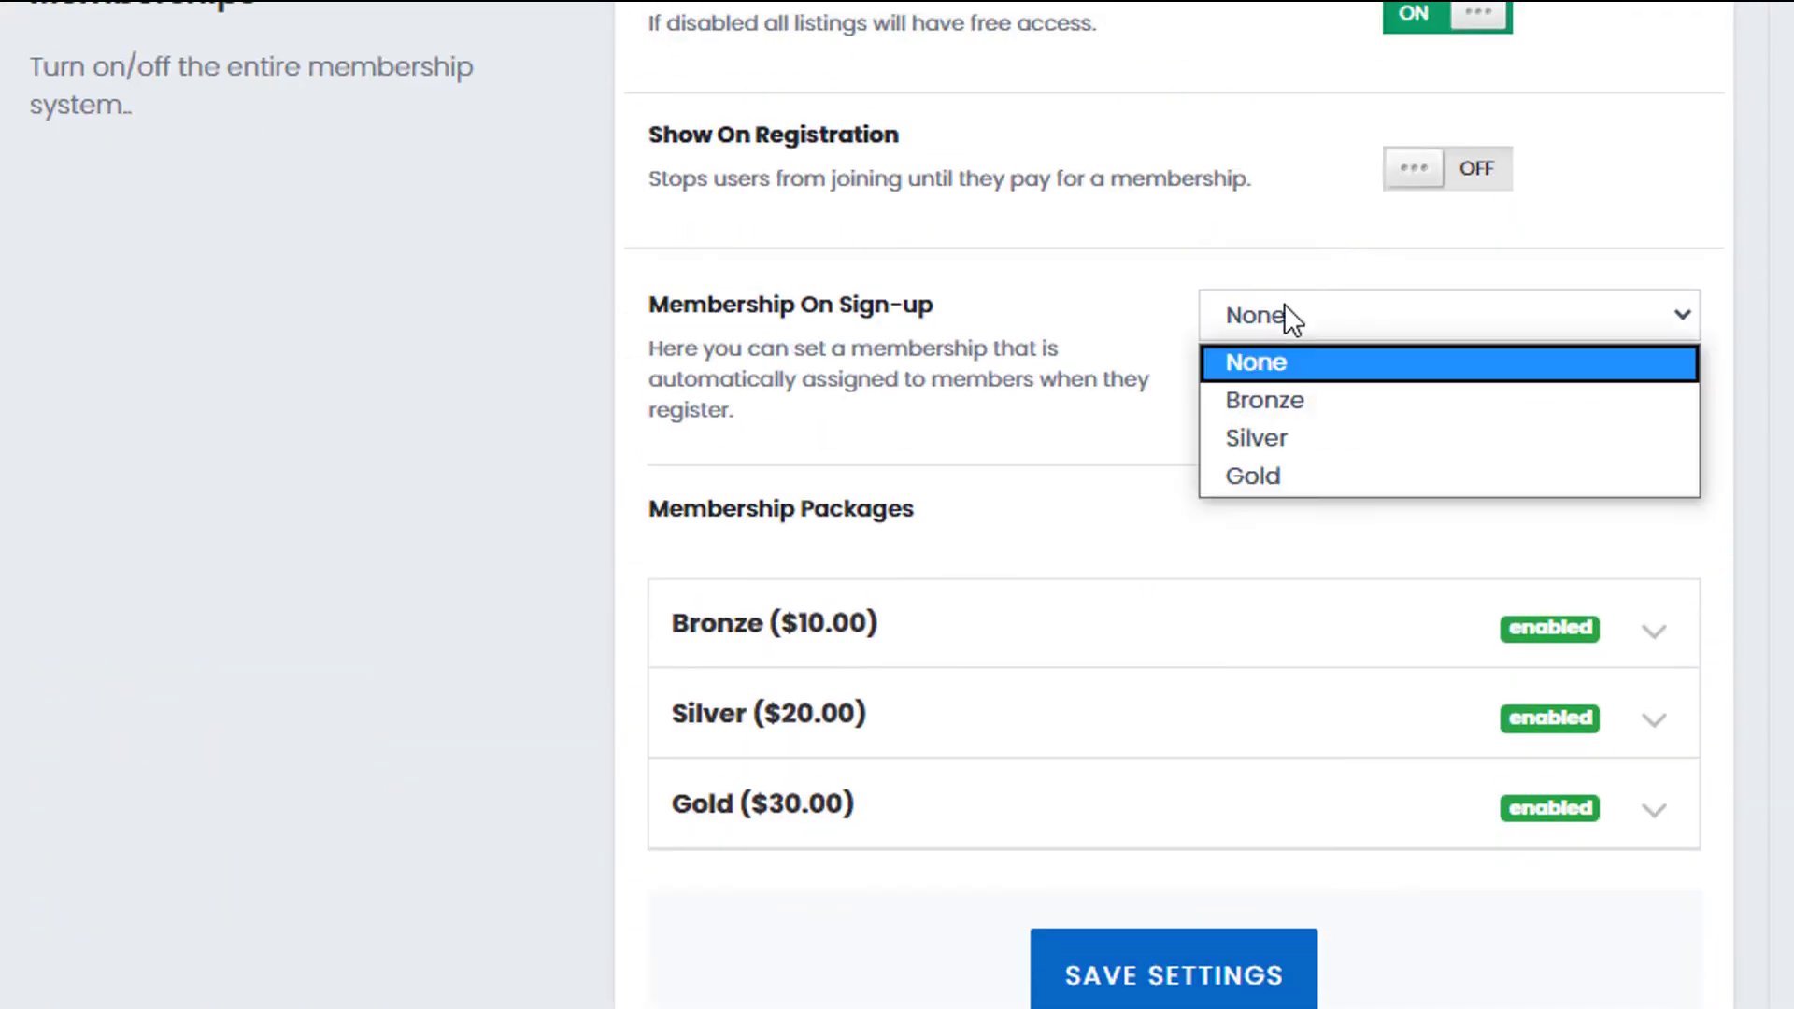
pyautogui.click(1264, 372)
pyautogui.scroll(-6, 1138, 456)
pyautogui.scroll(8, 1112, 633)
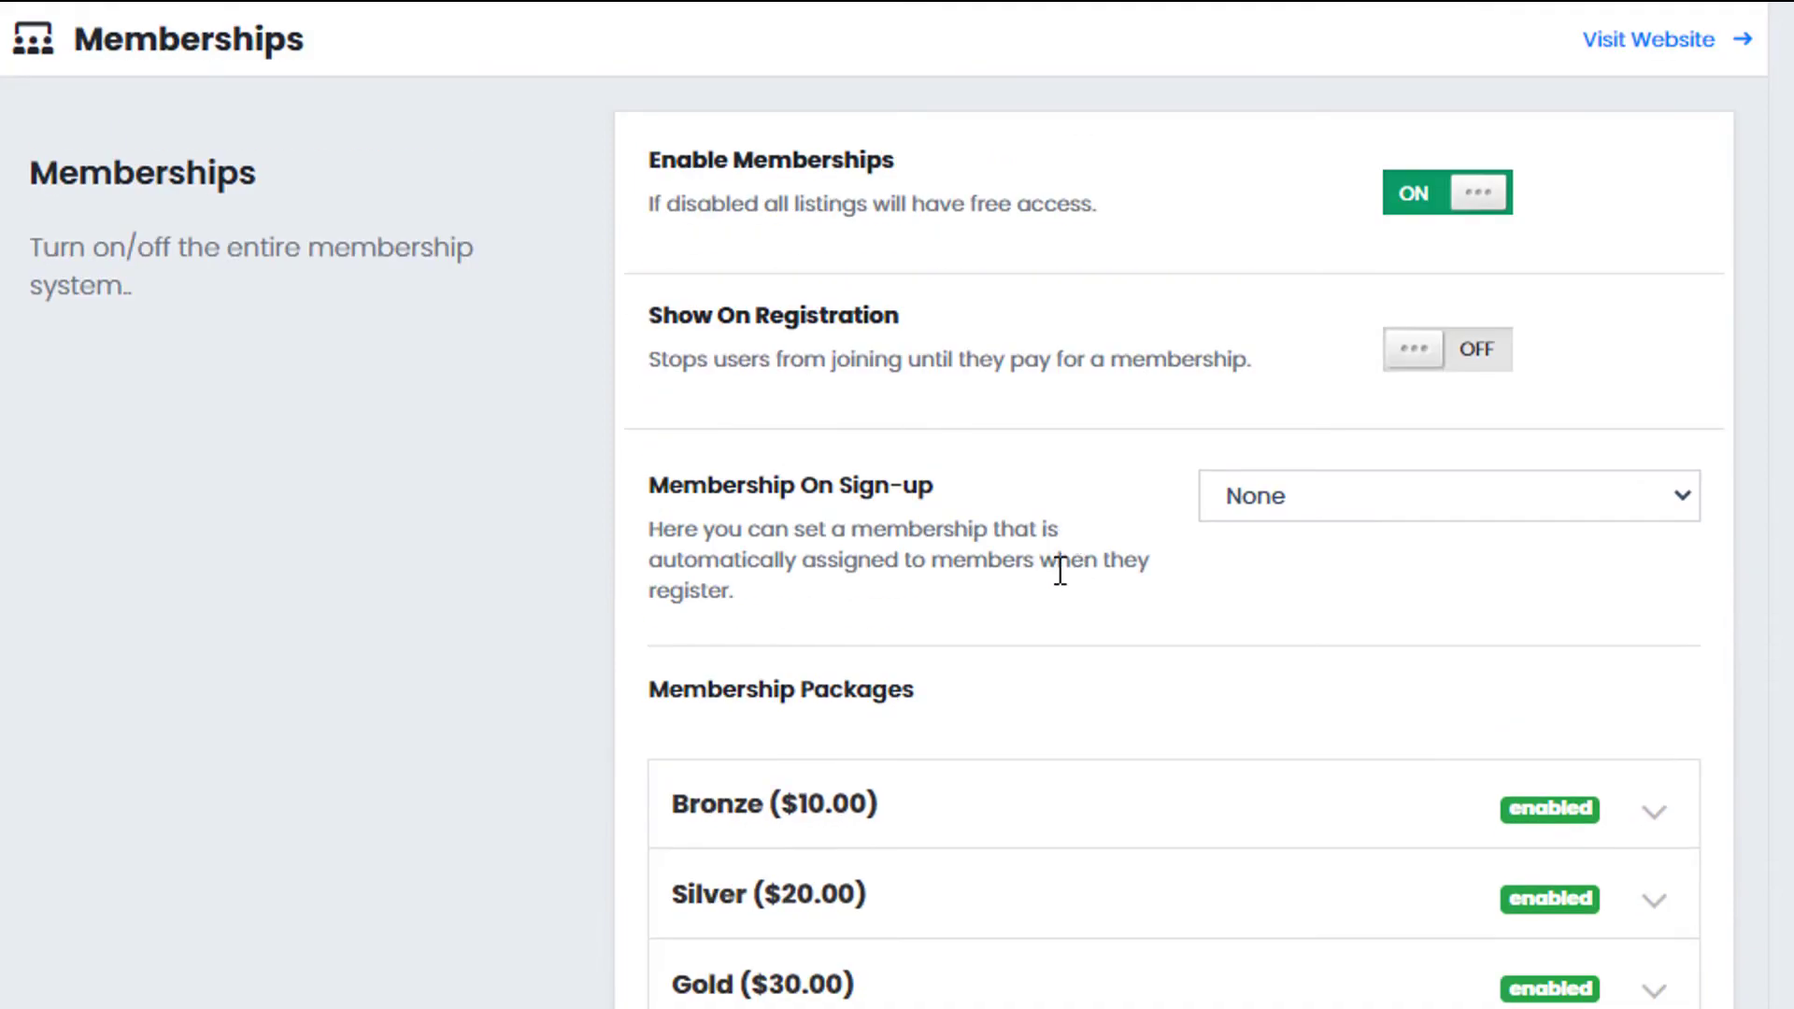
pyautogui.scroll(-2, 761, 852)
pyautogui.scroll(2, 748, 747)
pyautogui.click(1457, 376)
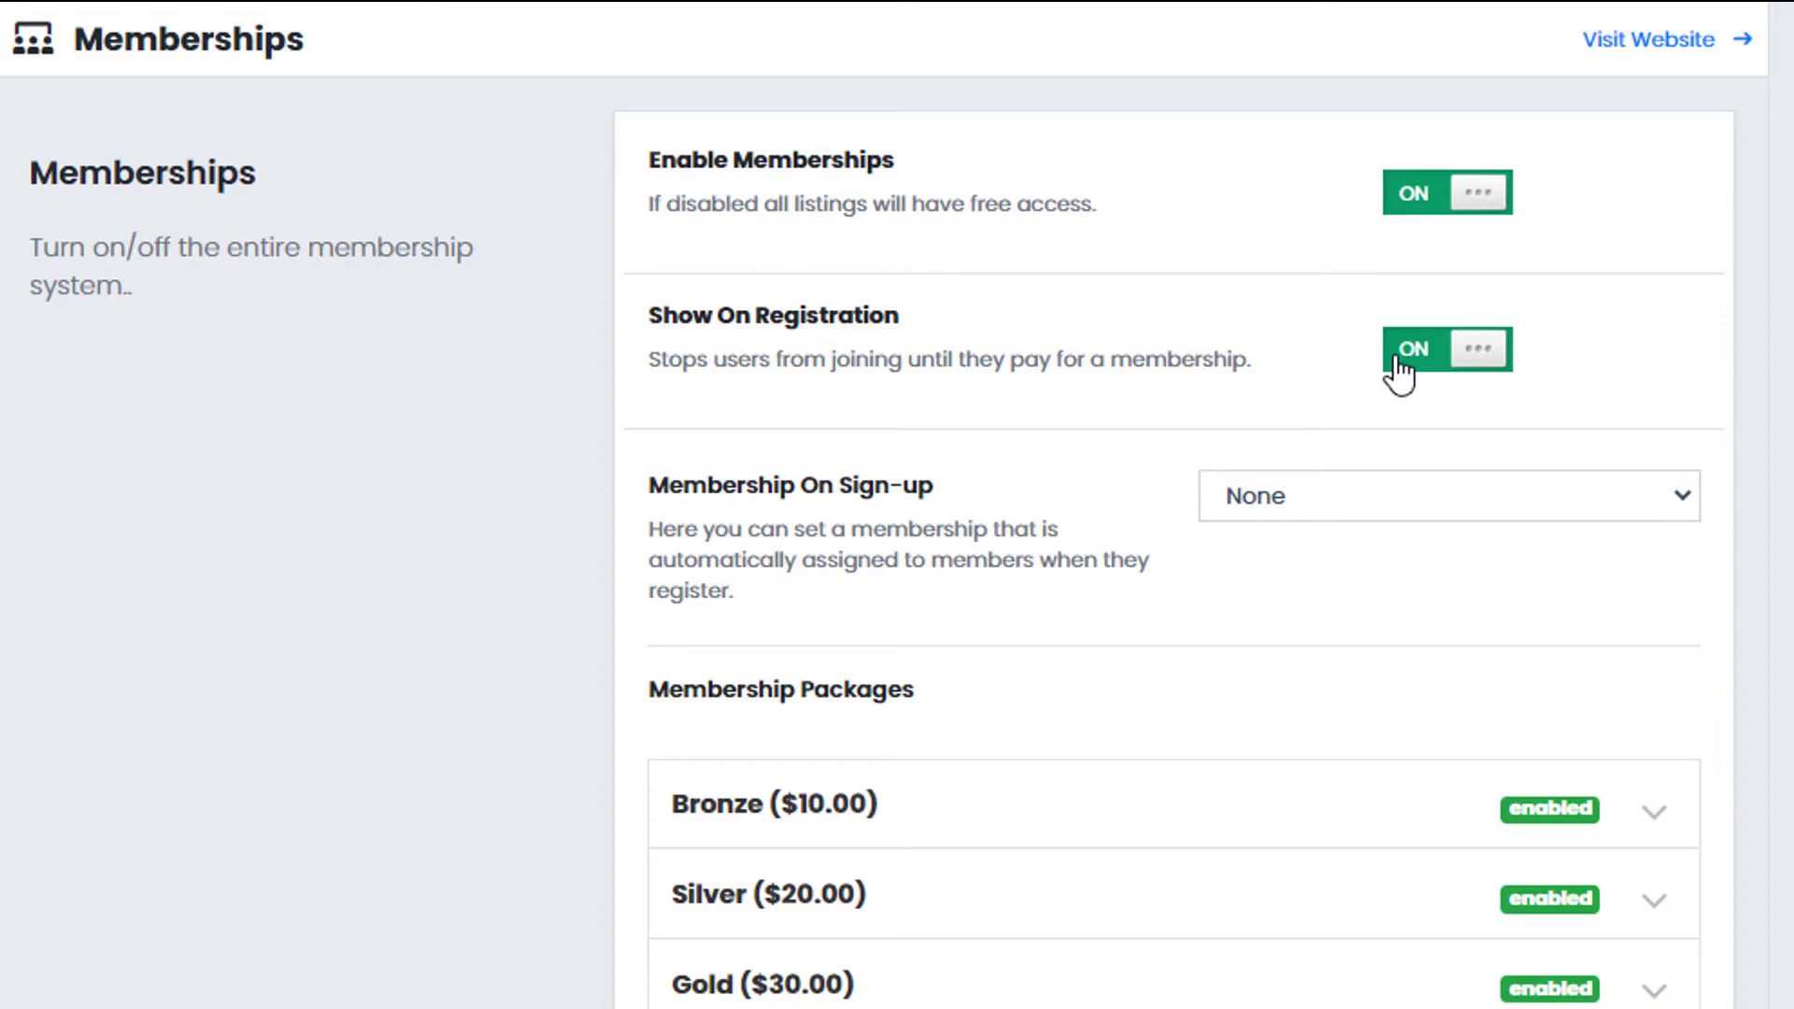
pyautogui.scroll(-10, 1050, 561)
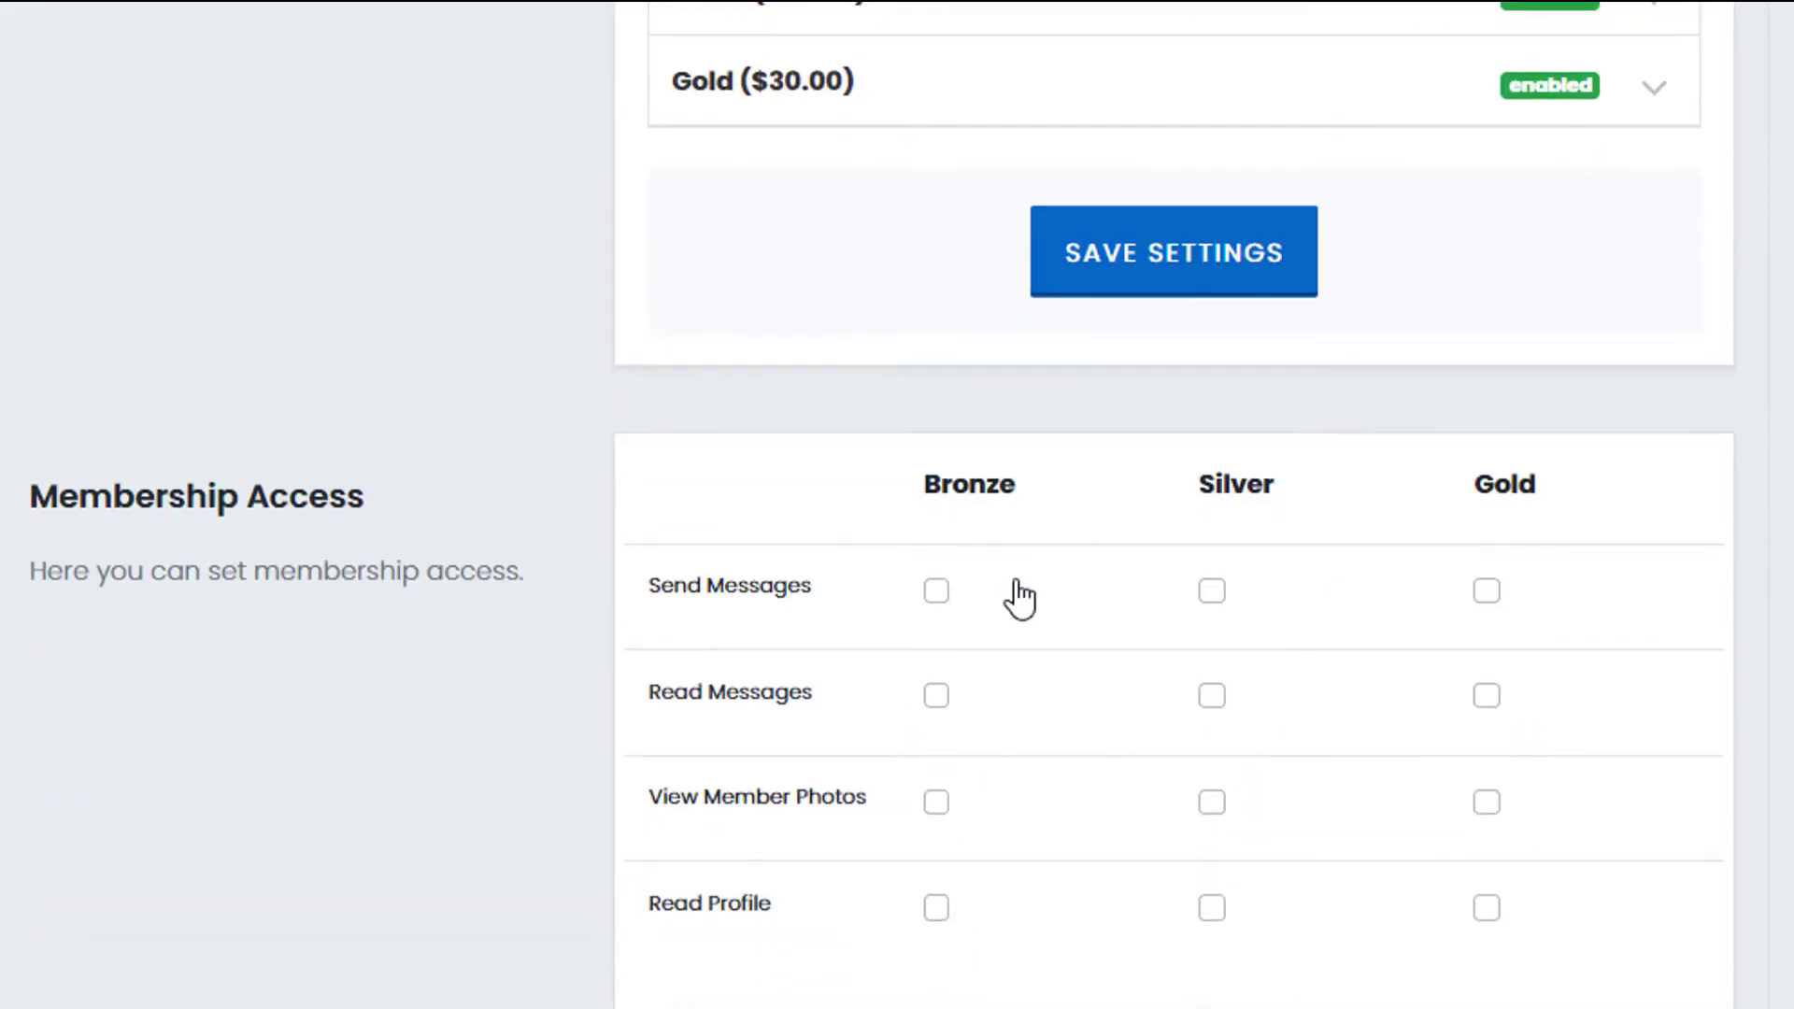
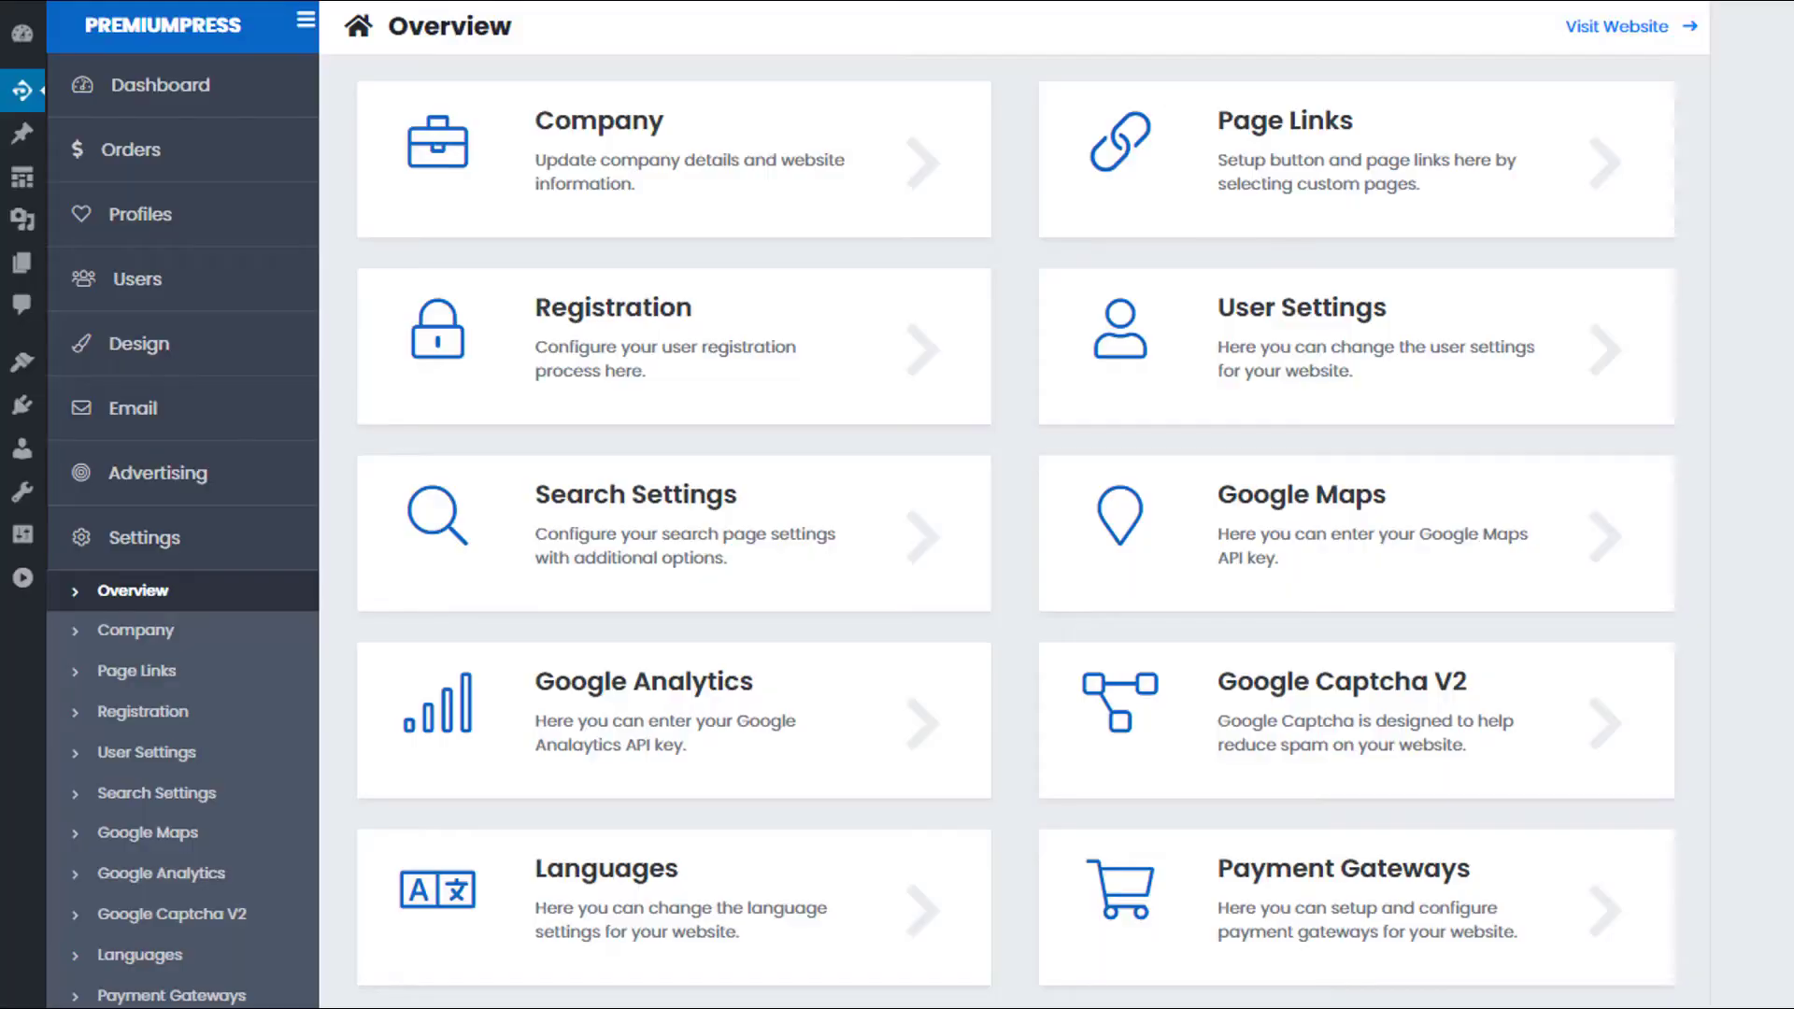
# Open Settings > Memberships and scroll through the membership configuration options
pyautogui.scroll(-5, 688, 505)
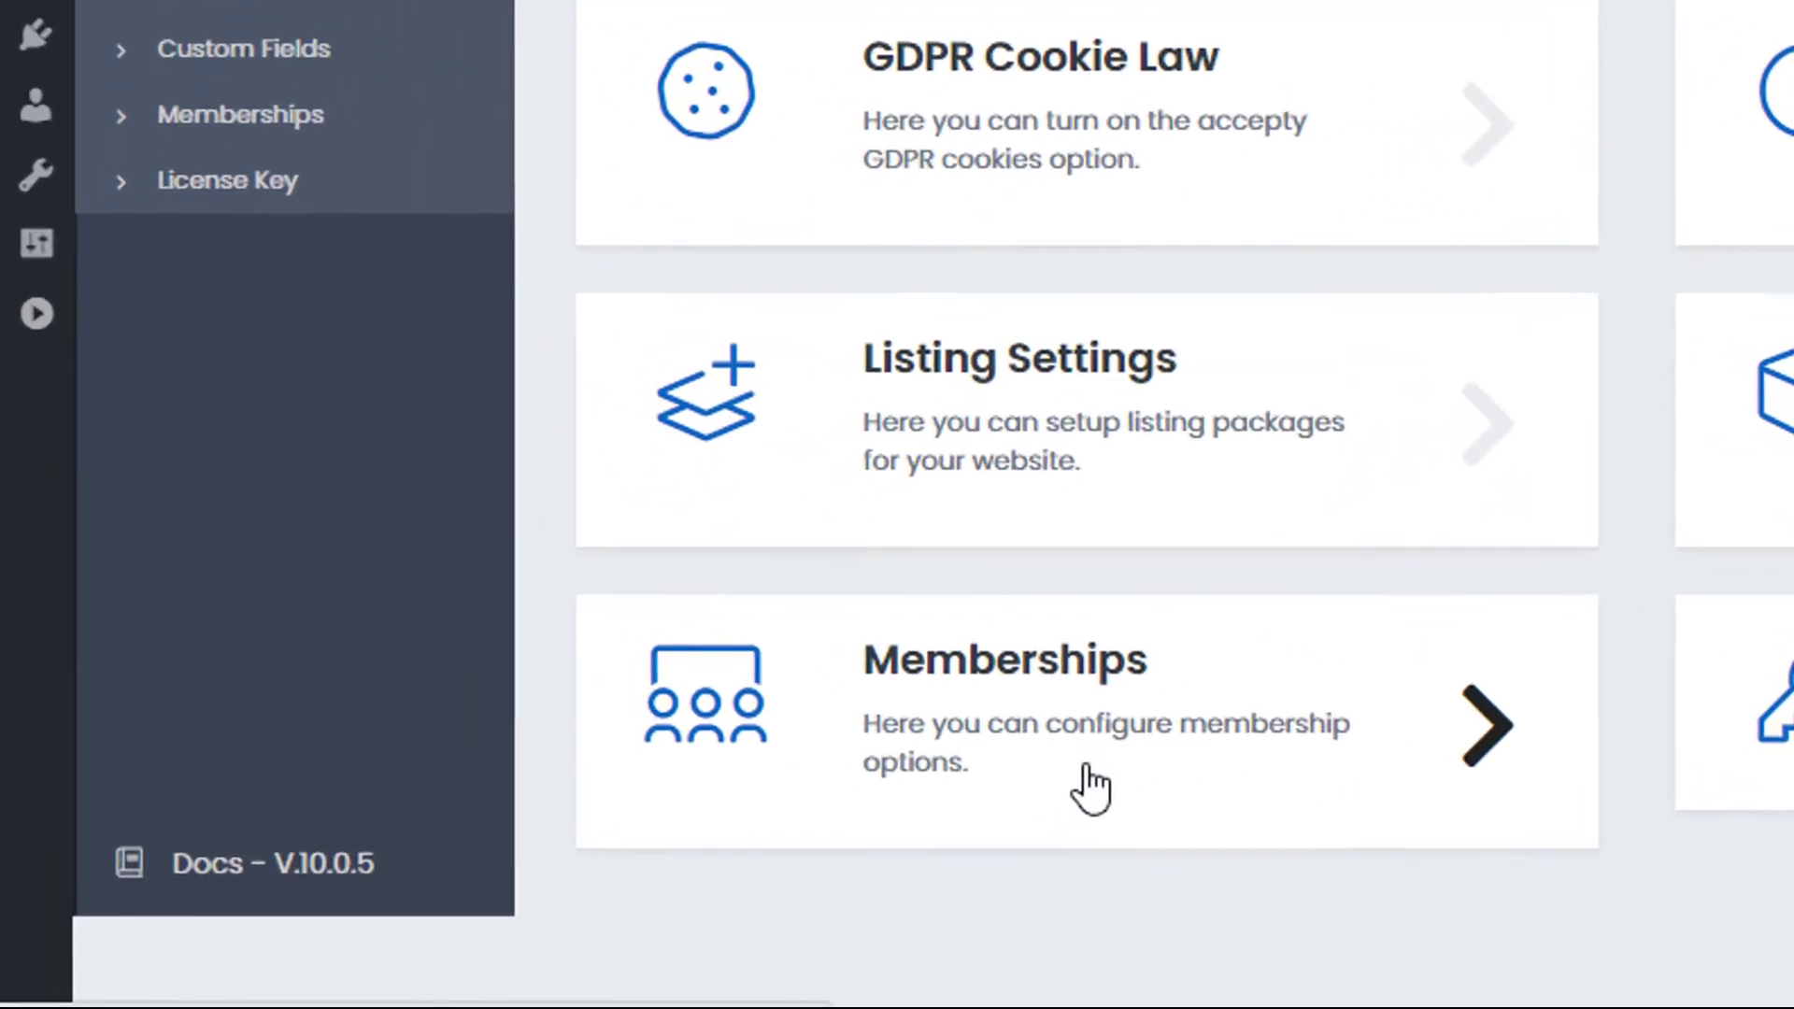
pyautogui.click(780, 841)
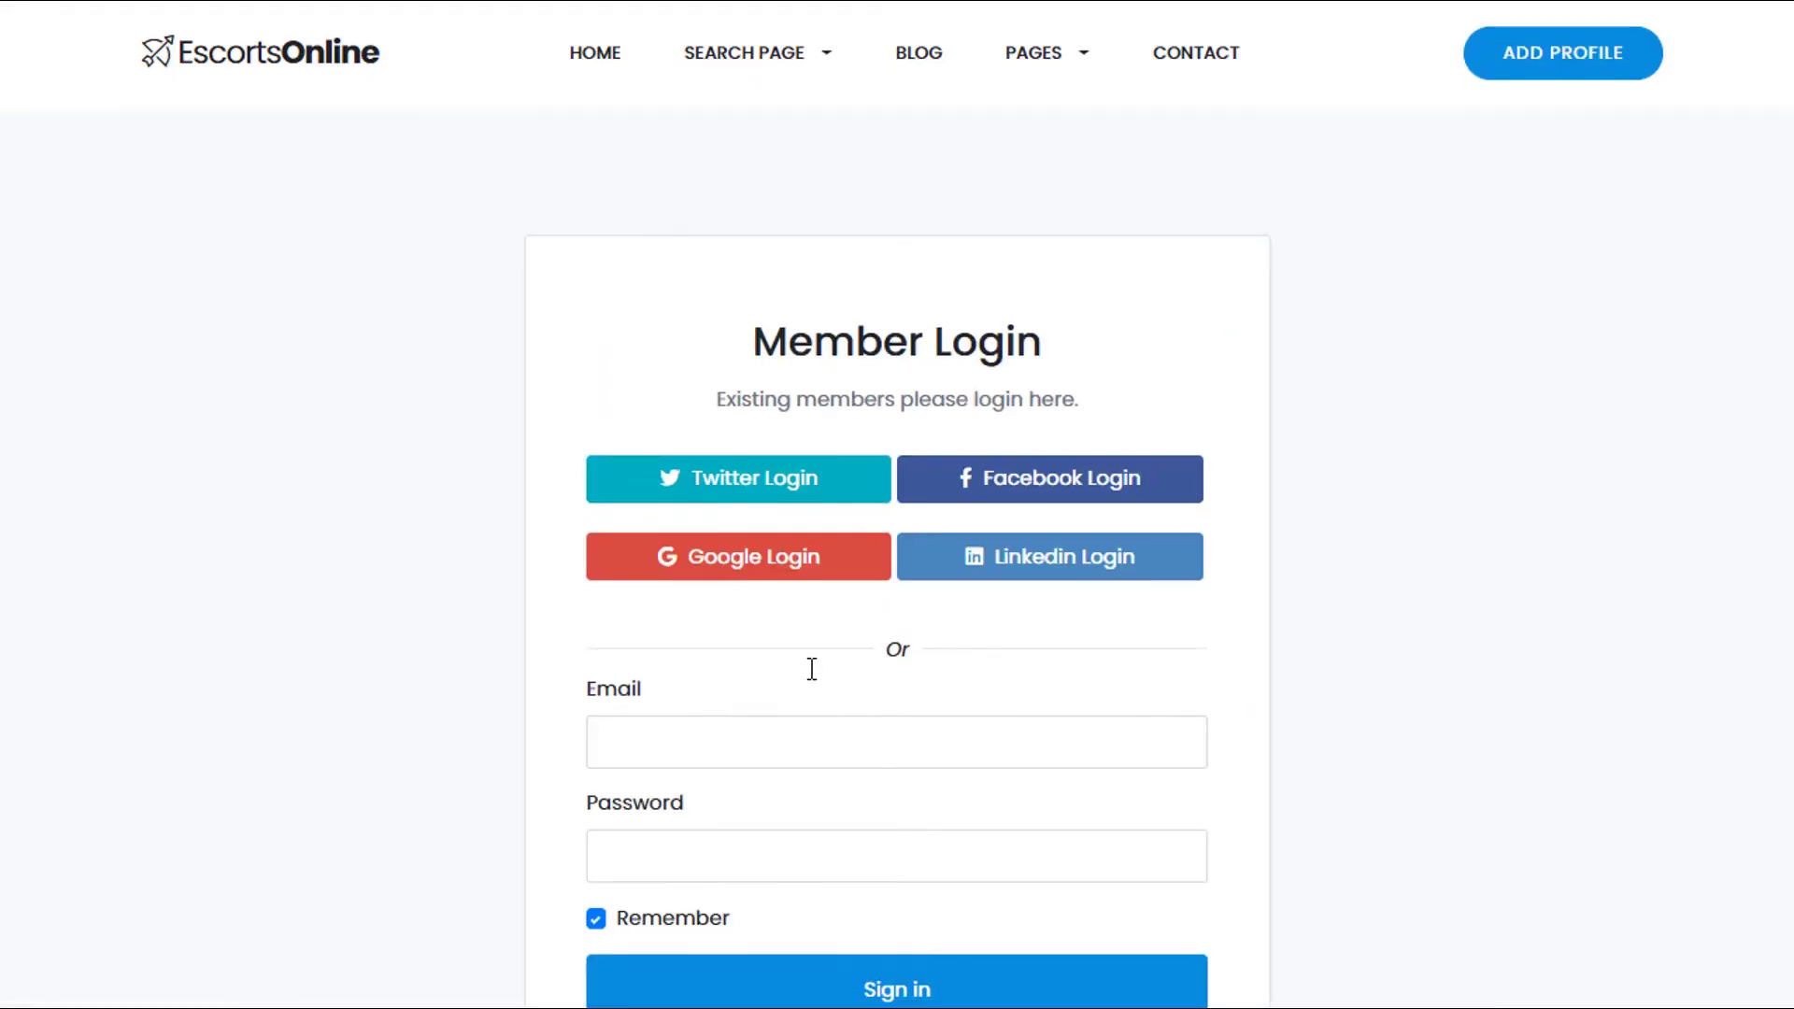
pyautogui.scroll(-5, 801, 293)
pyautogui.scroll(2, 1412, 347)
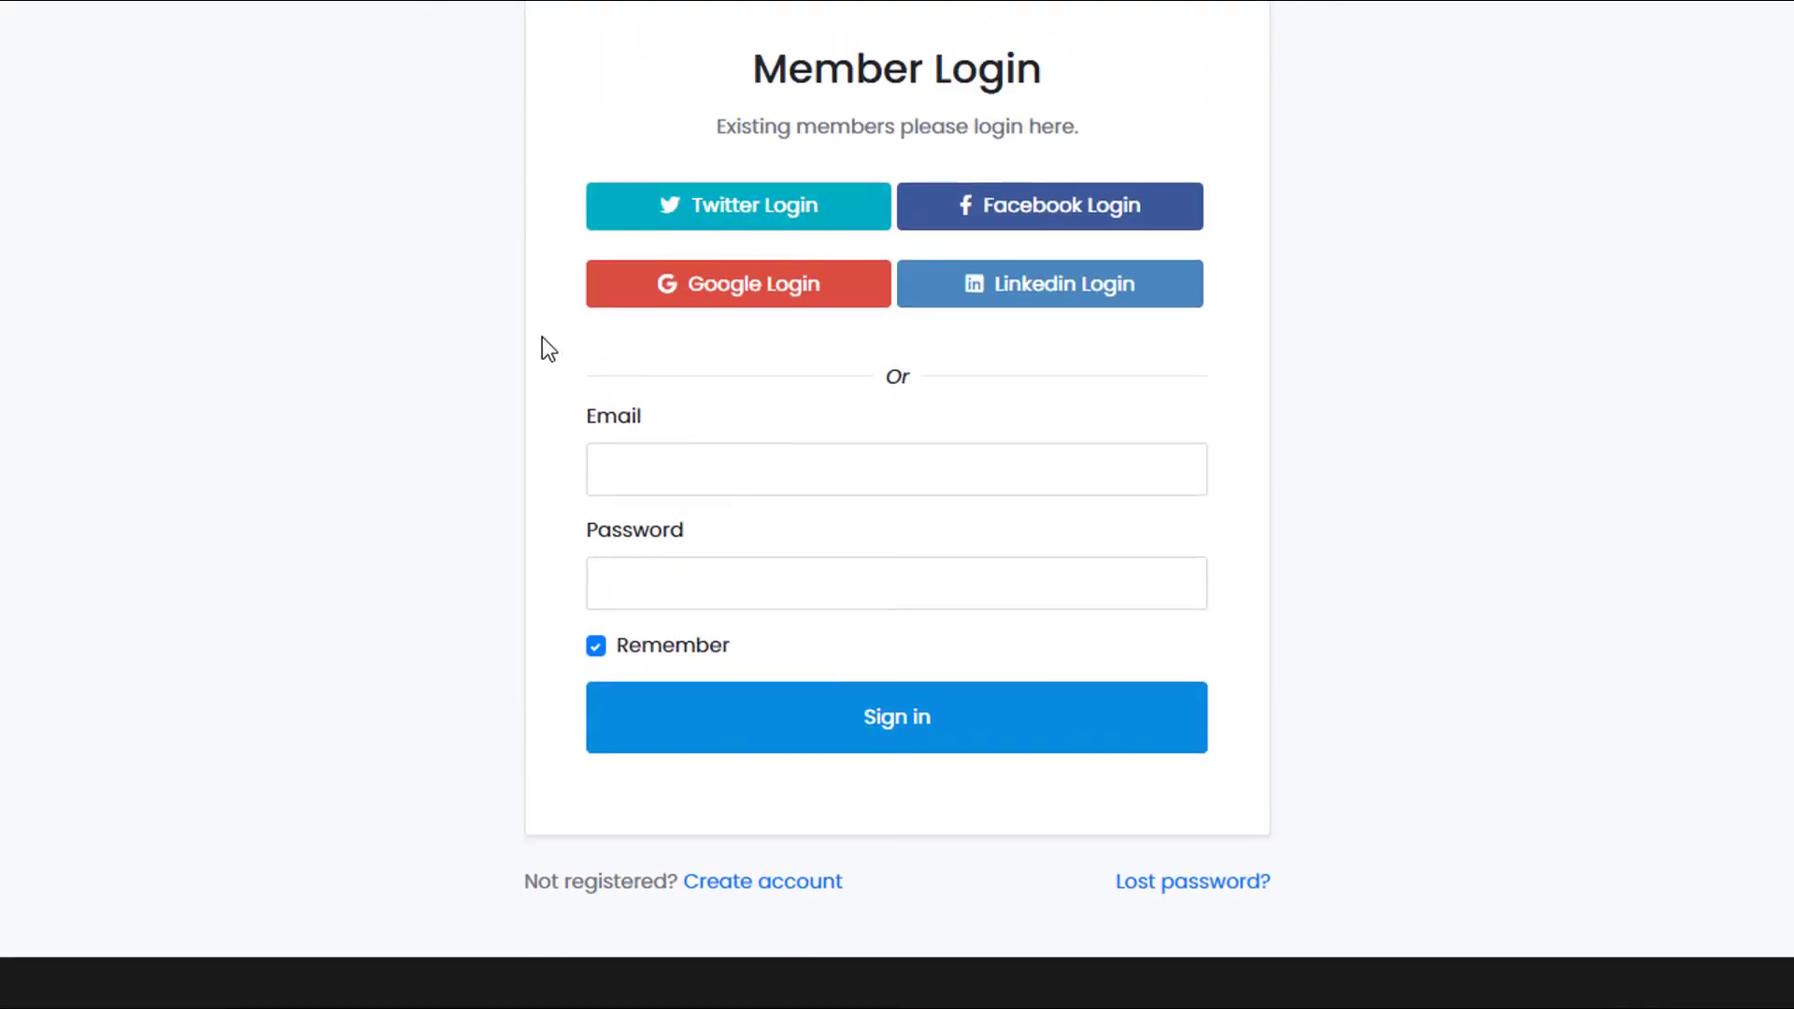
pyautogui.scroll(2, 1269, 364)
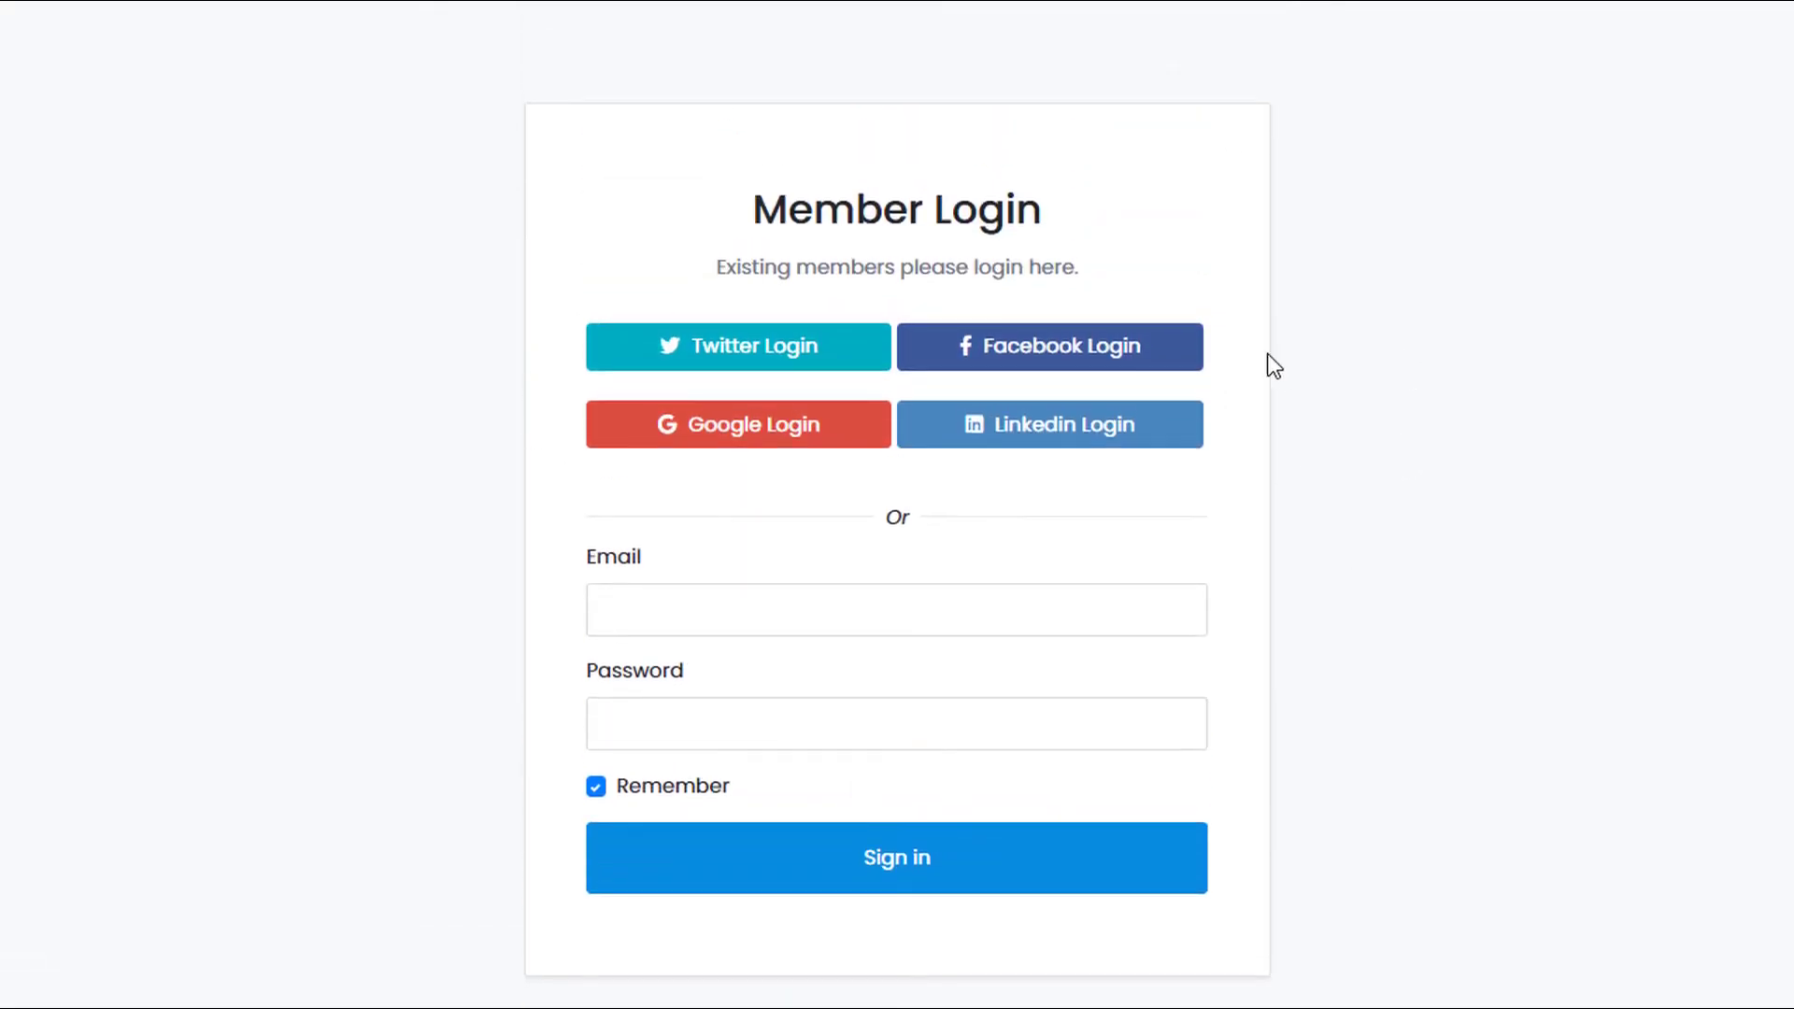
pyautogui.scroll(1, 1274, 601)
pyautogui.scroll(-3, 1273, 601)
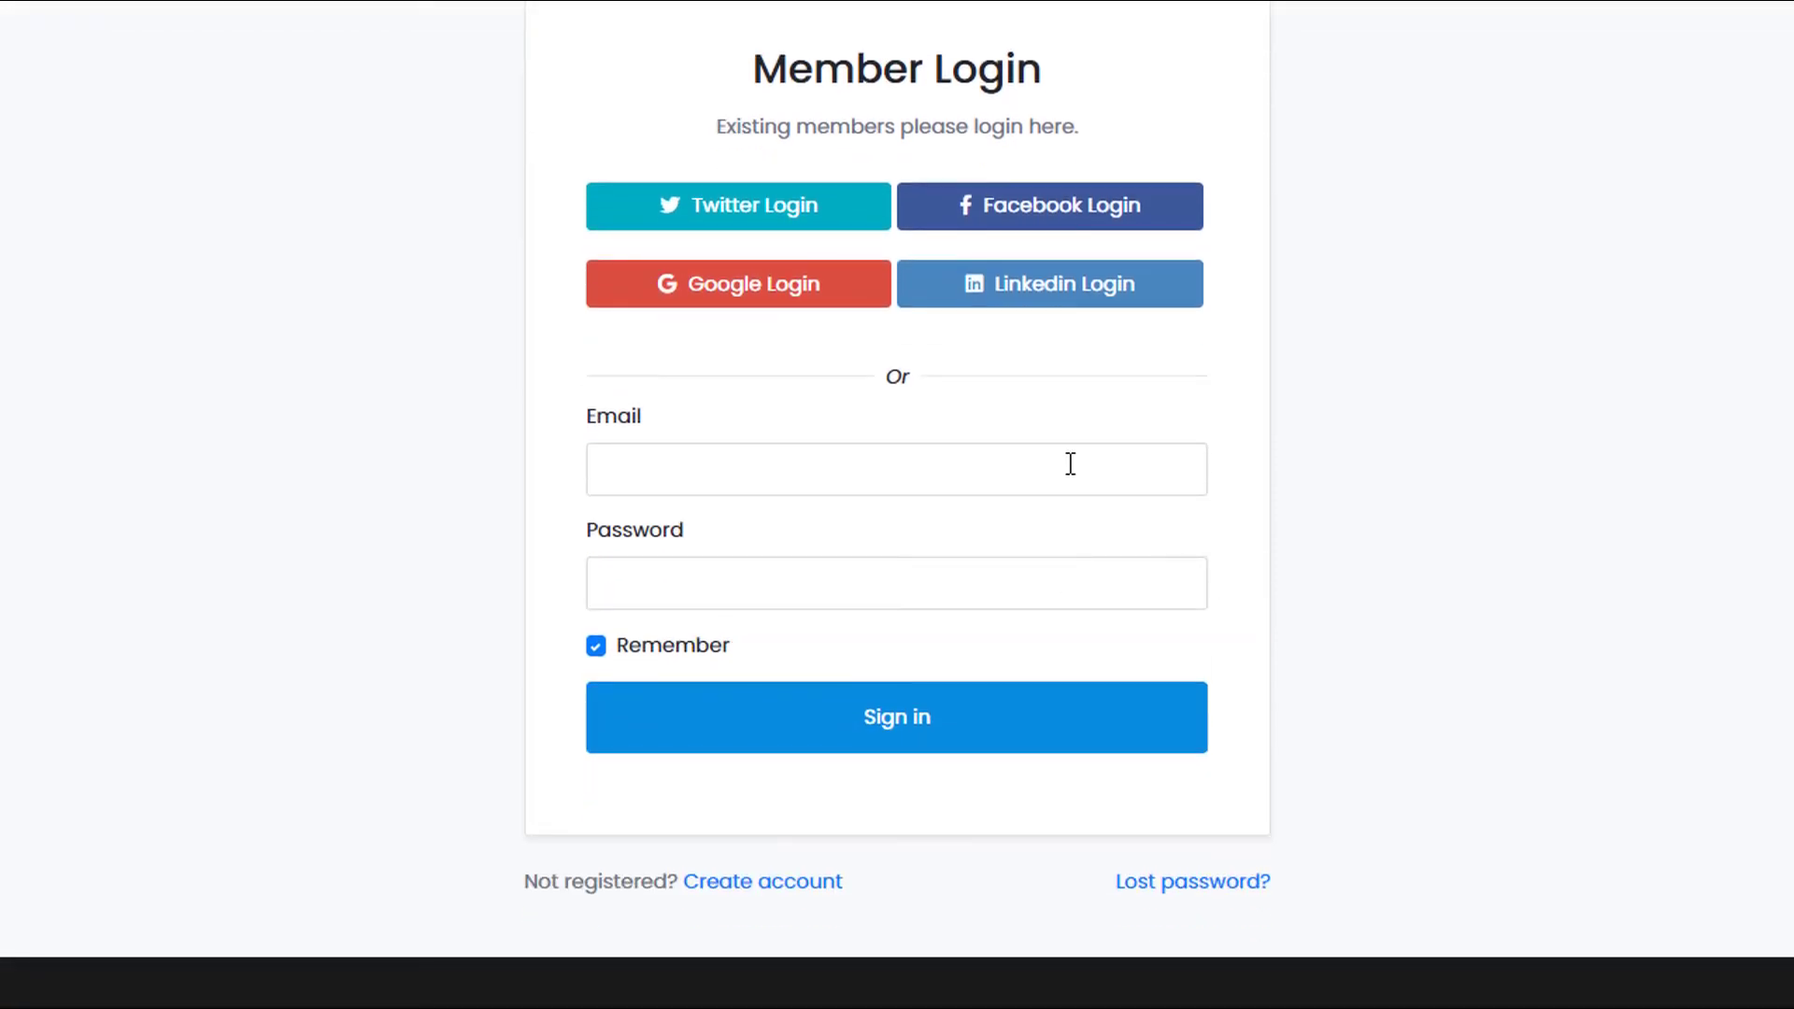
# Sign in on the Member Login page with the test member's login name and password
pyautogui.click(1071, 463)
pyautogui.press('Tab')
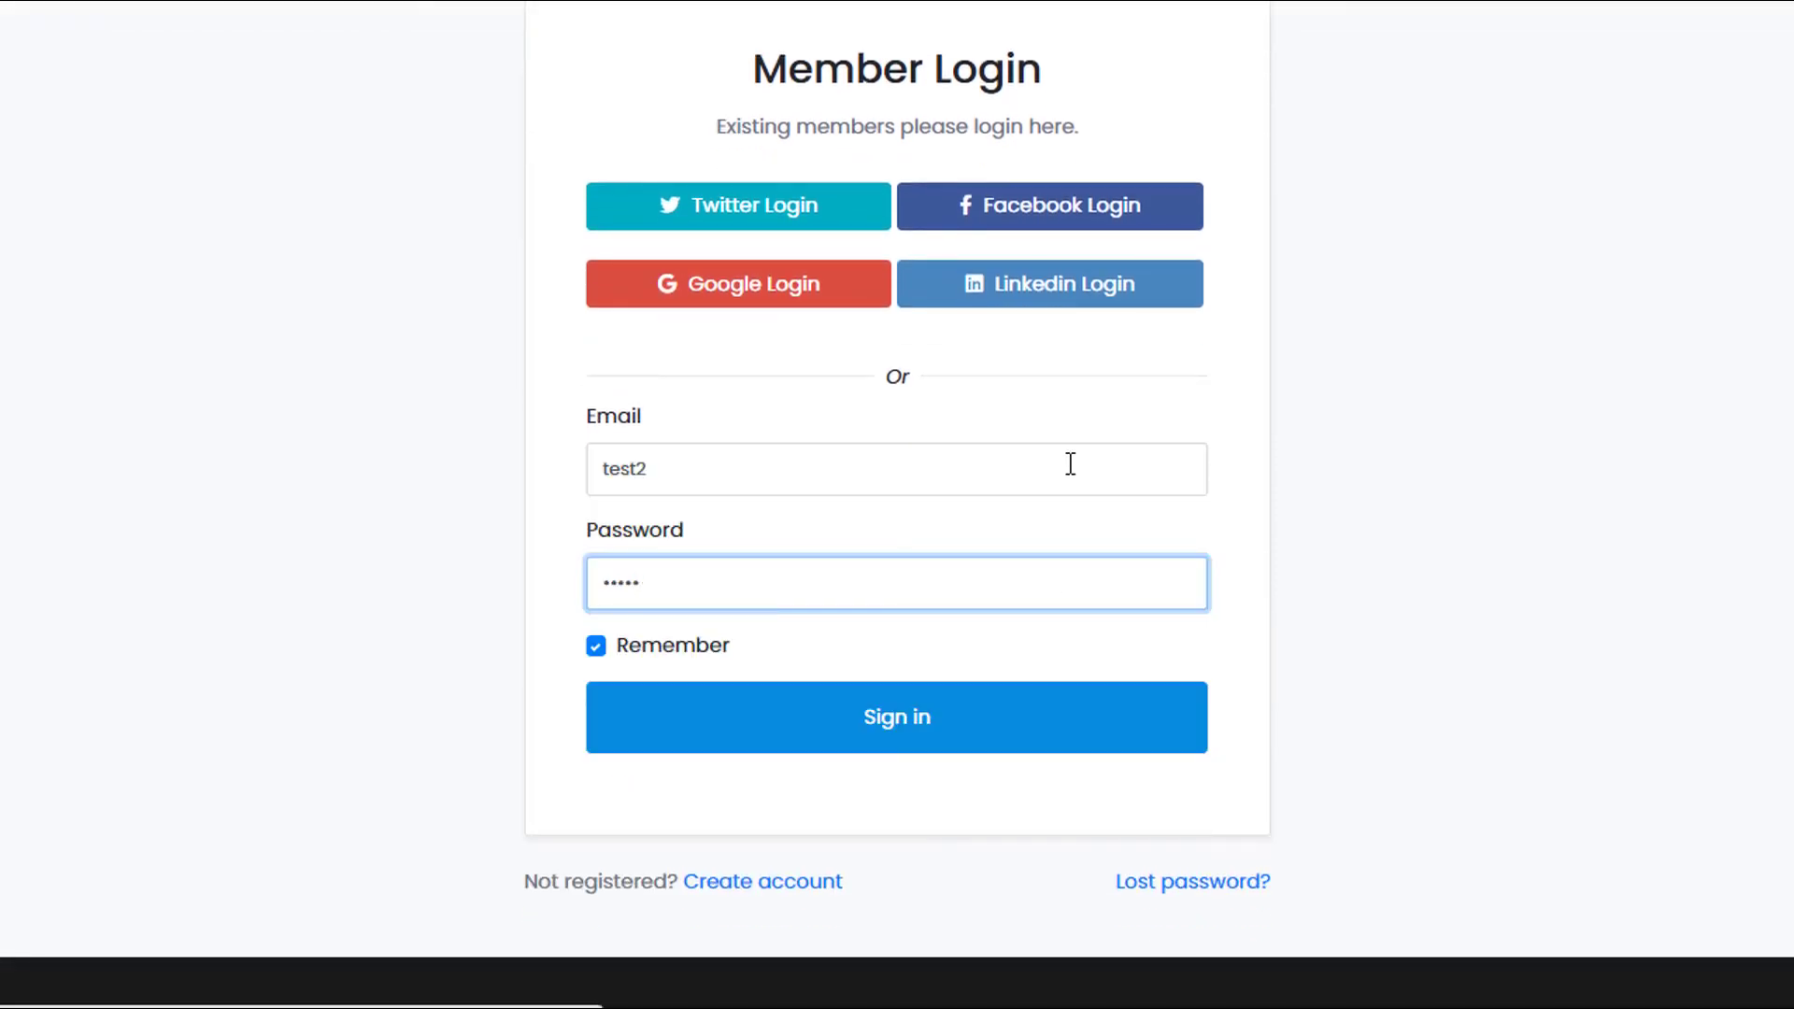
pyautogui.press('Return')
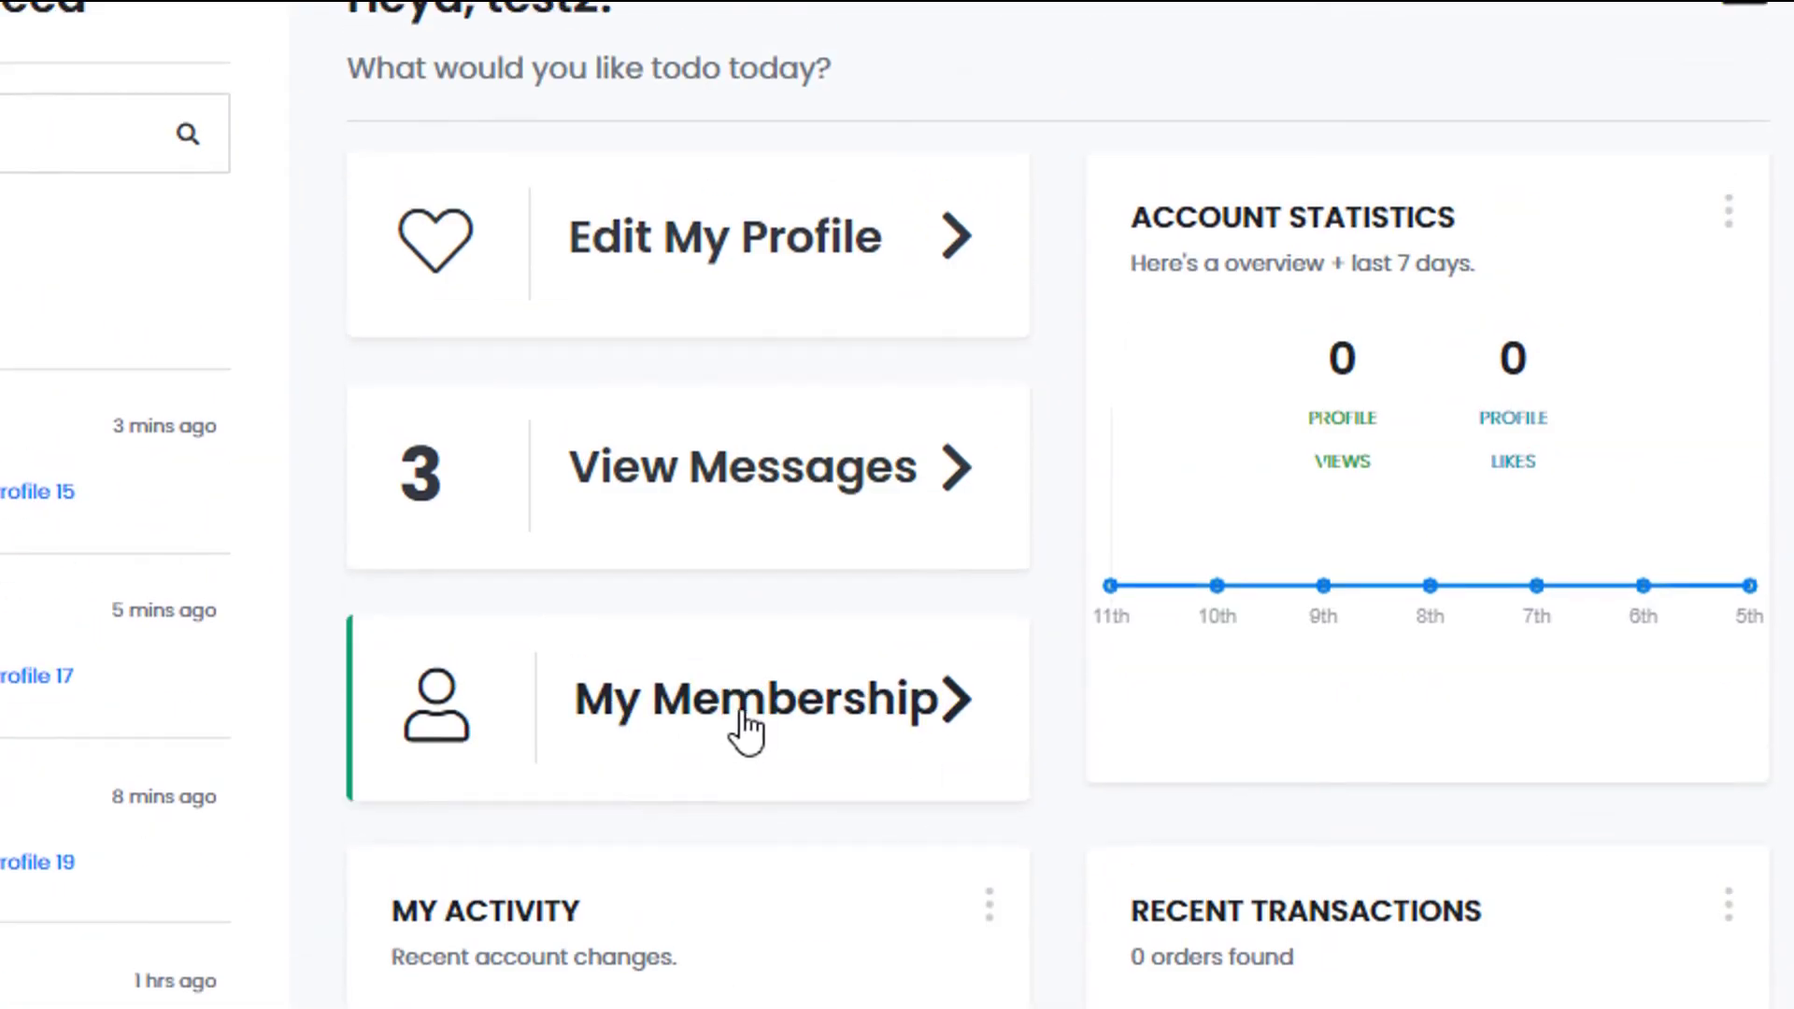
# Check My Membership, which shows no active plan, then view the membership packages and prices
pyautogui.click(753, 719)
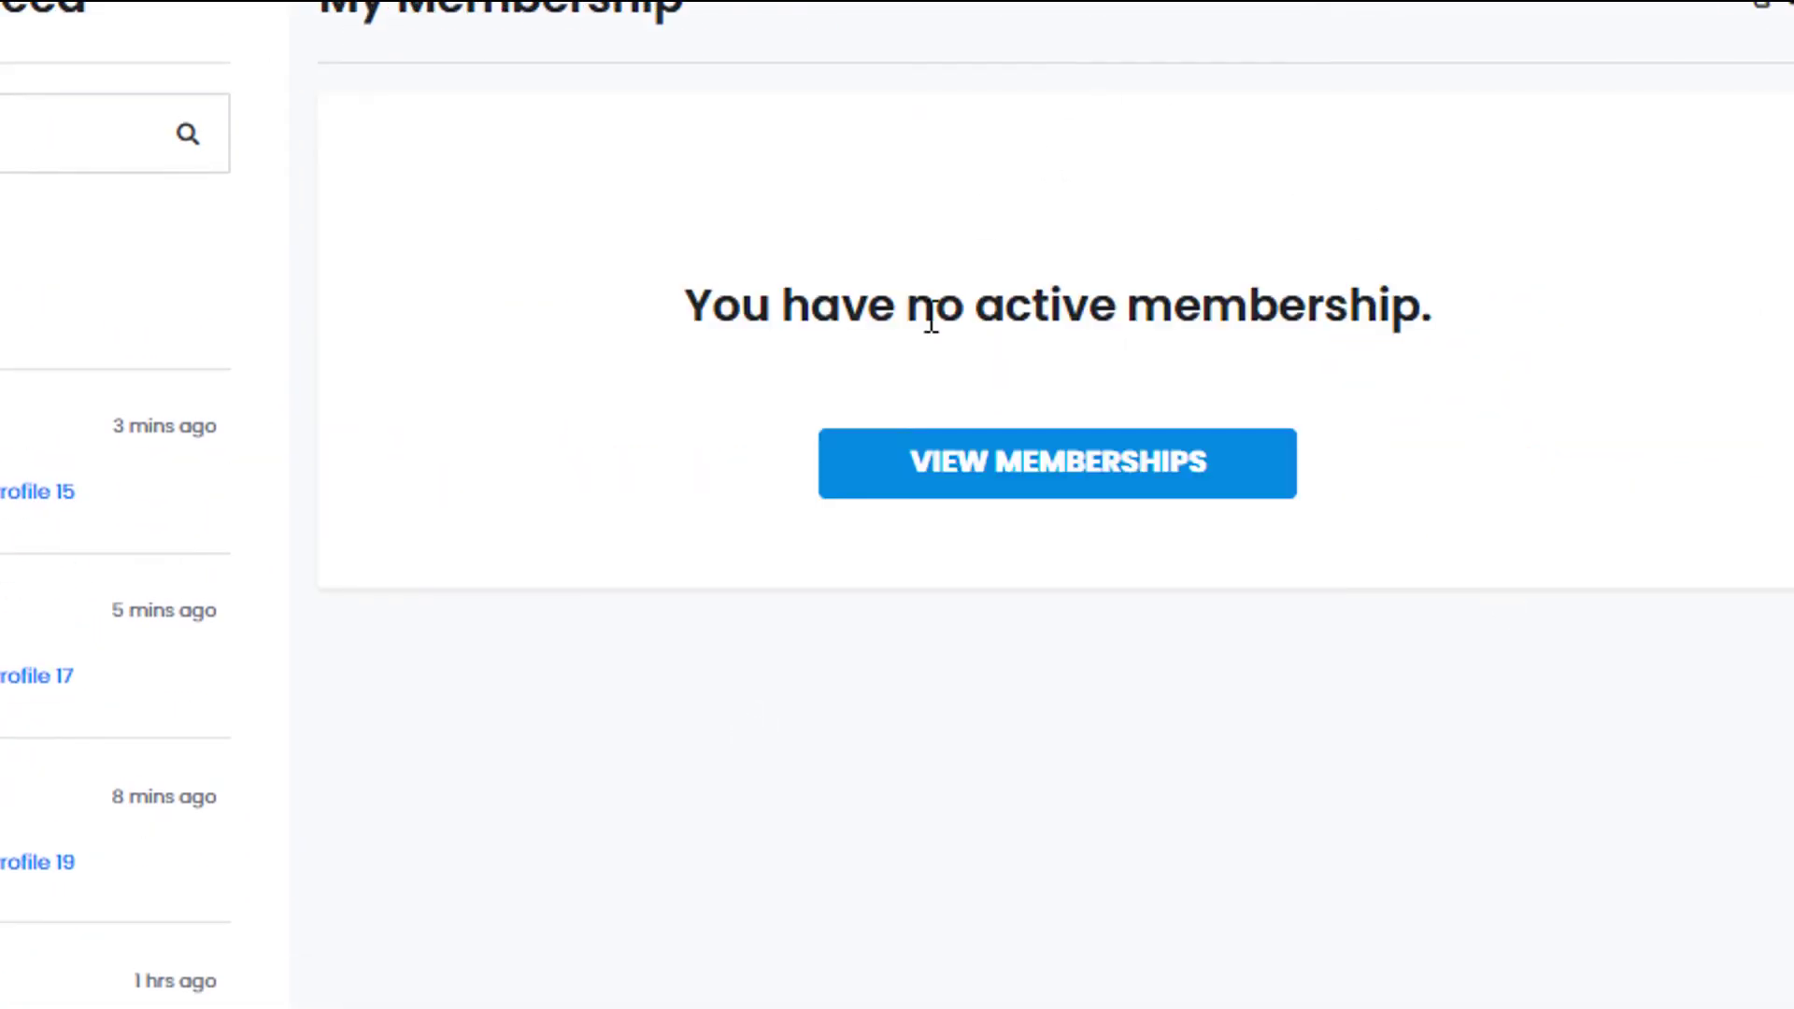
pyautogui.click(1079, 484)
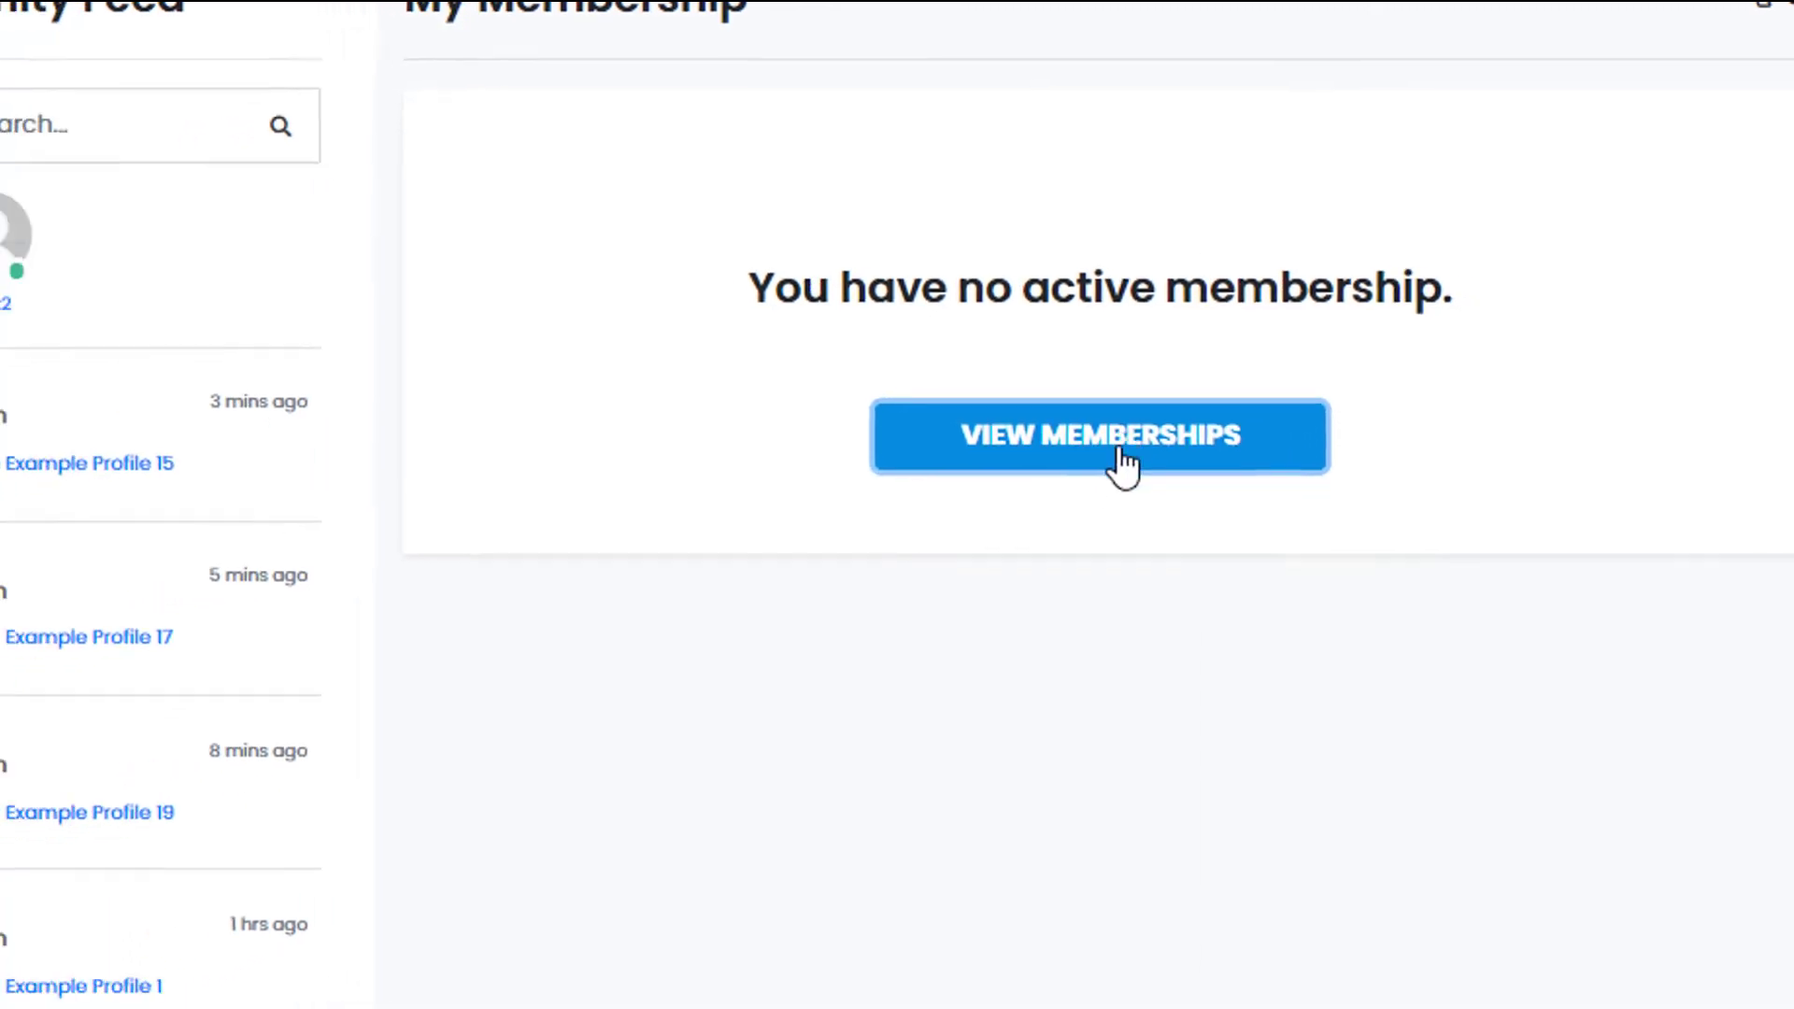
pyautogui.scroll(-3, 1203, 789)
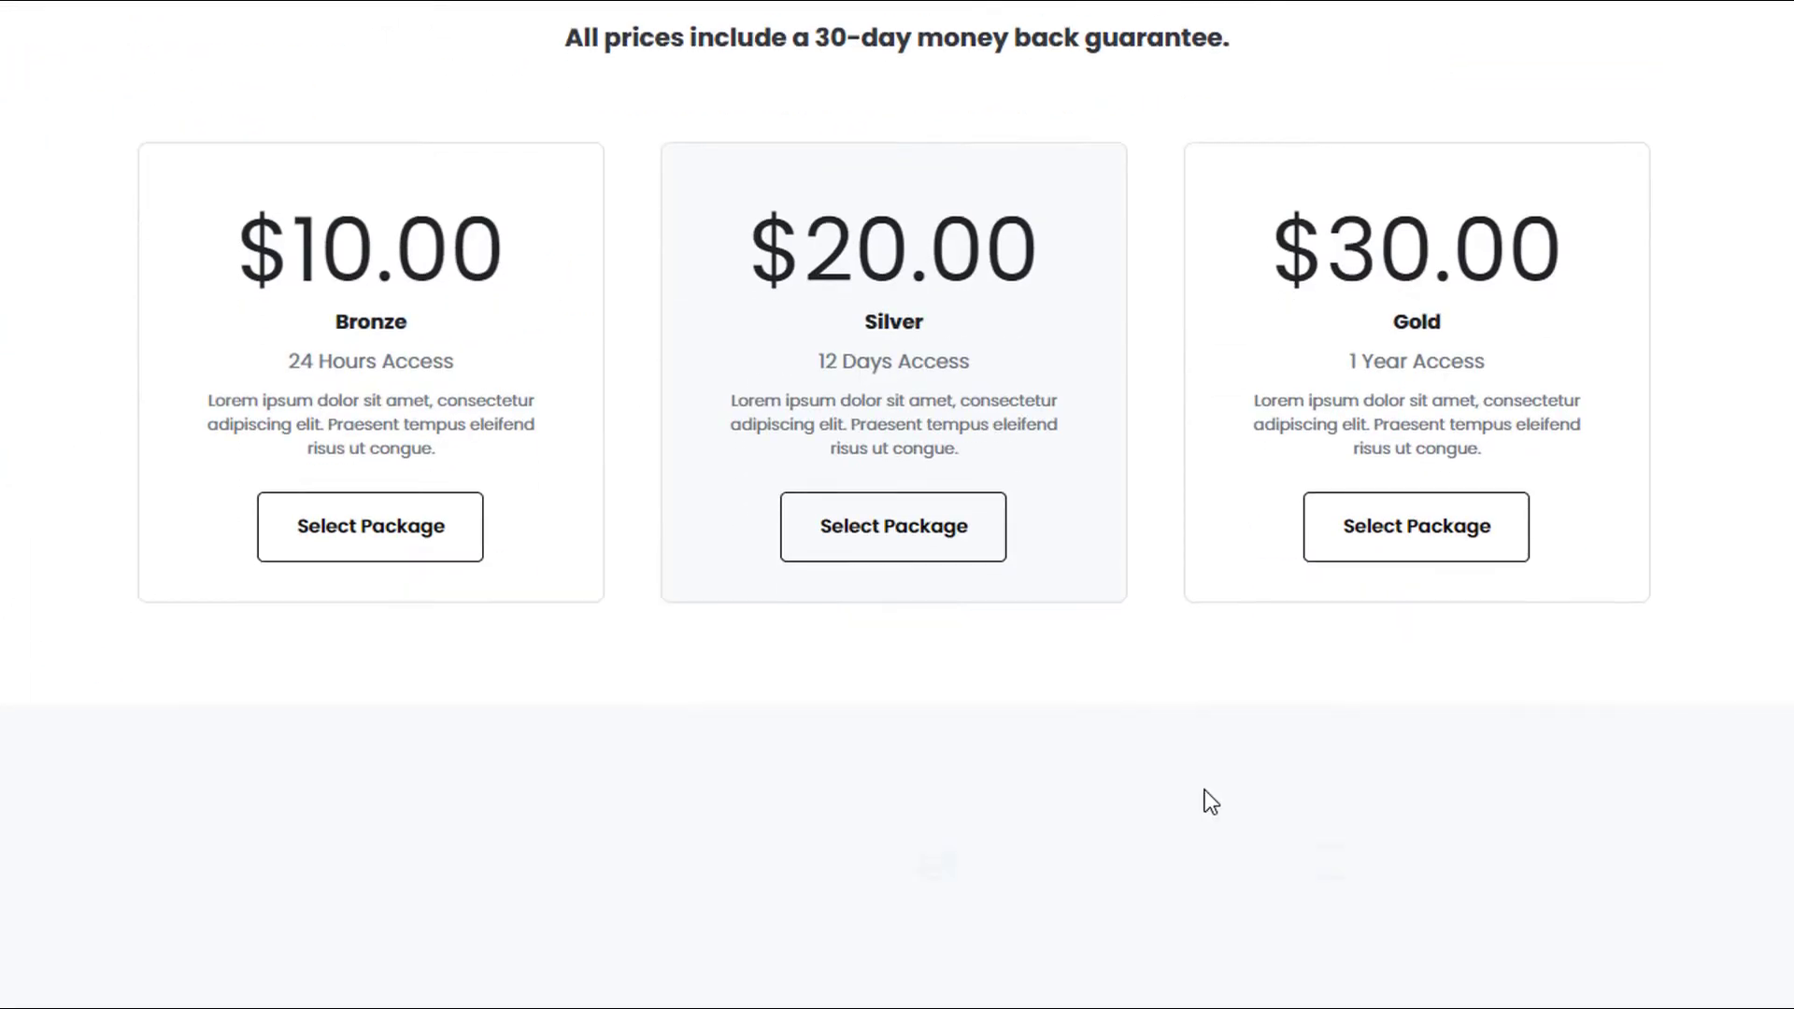
pyautogui.scroll(3, 1203, 790)
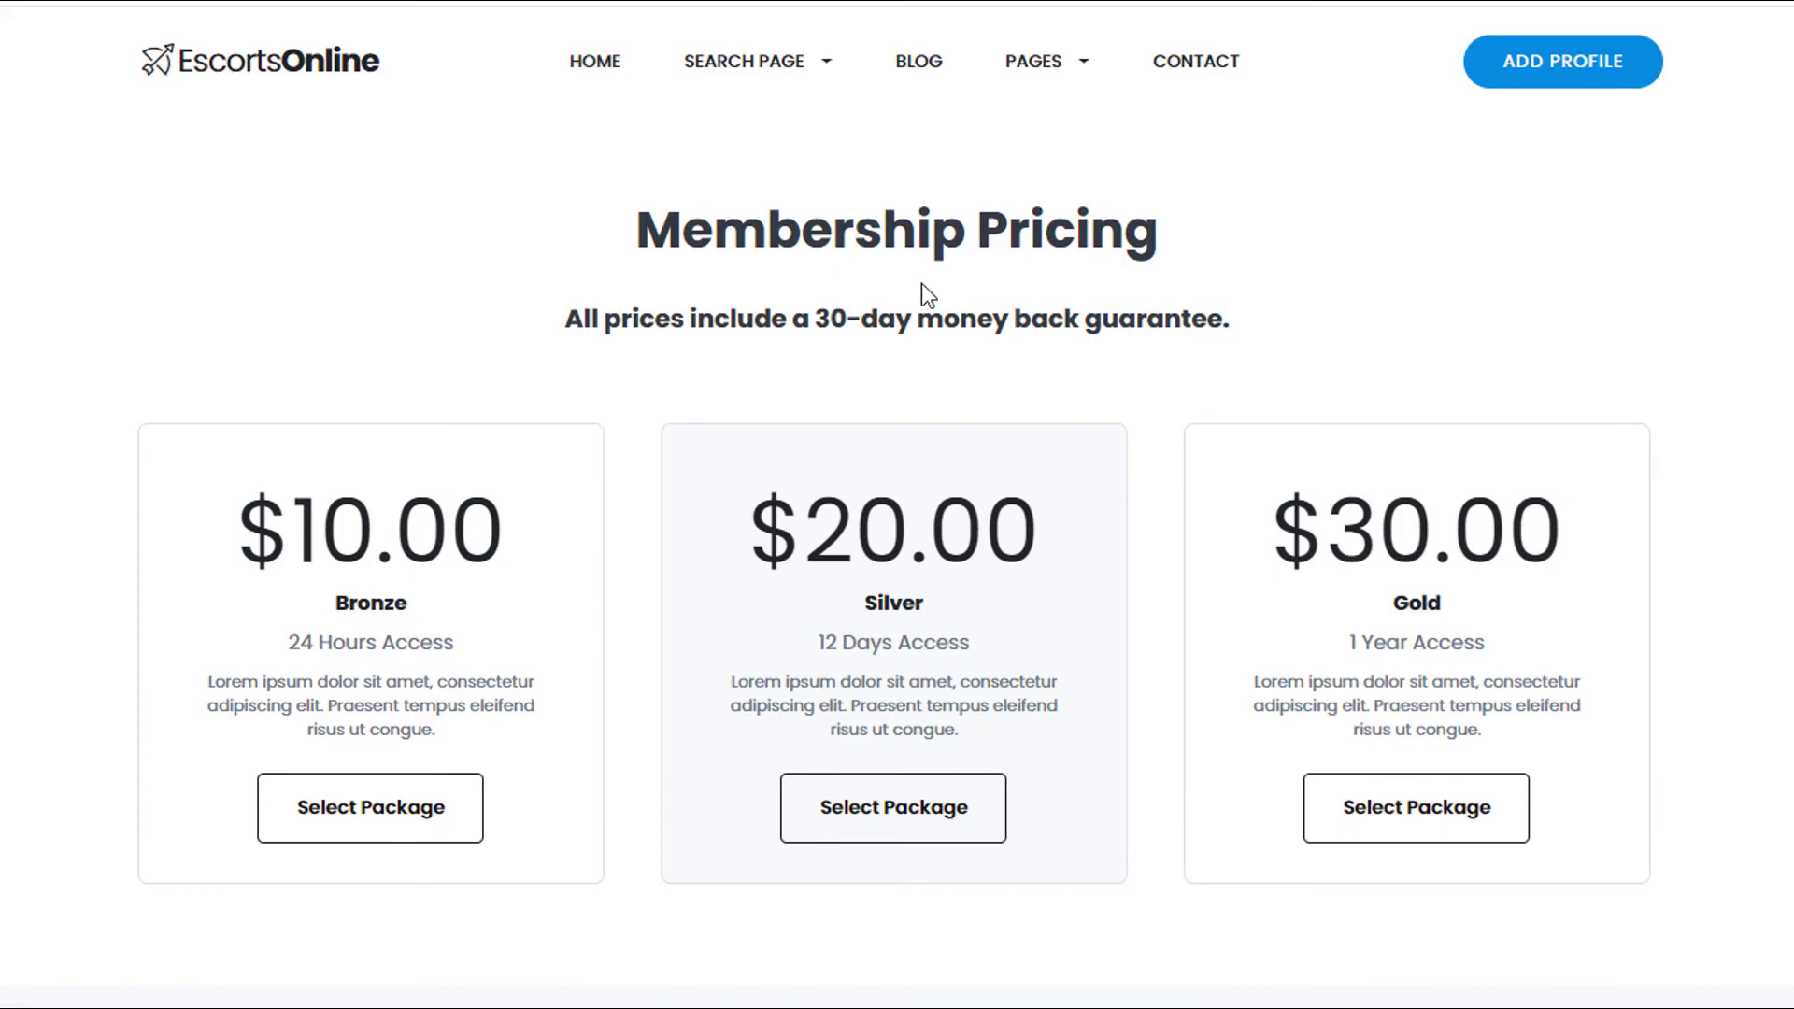
# Return to the EscortsOnline home page and scroll down to Featured Girls
pyautogui.click(352, 86)
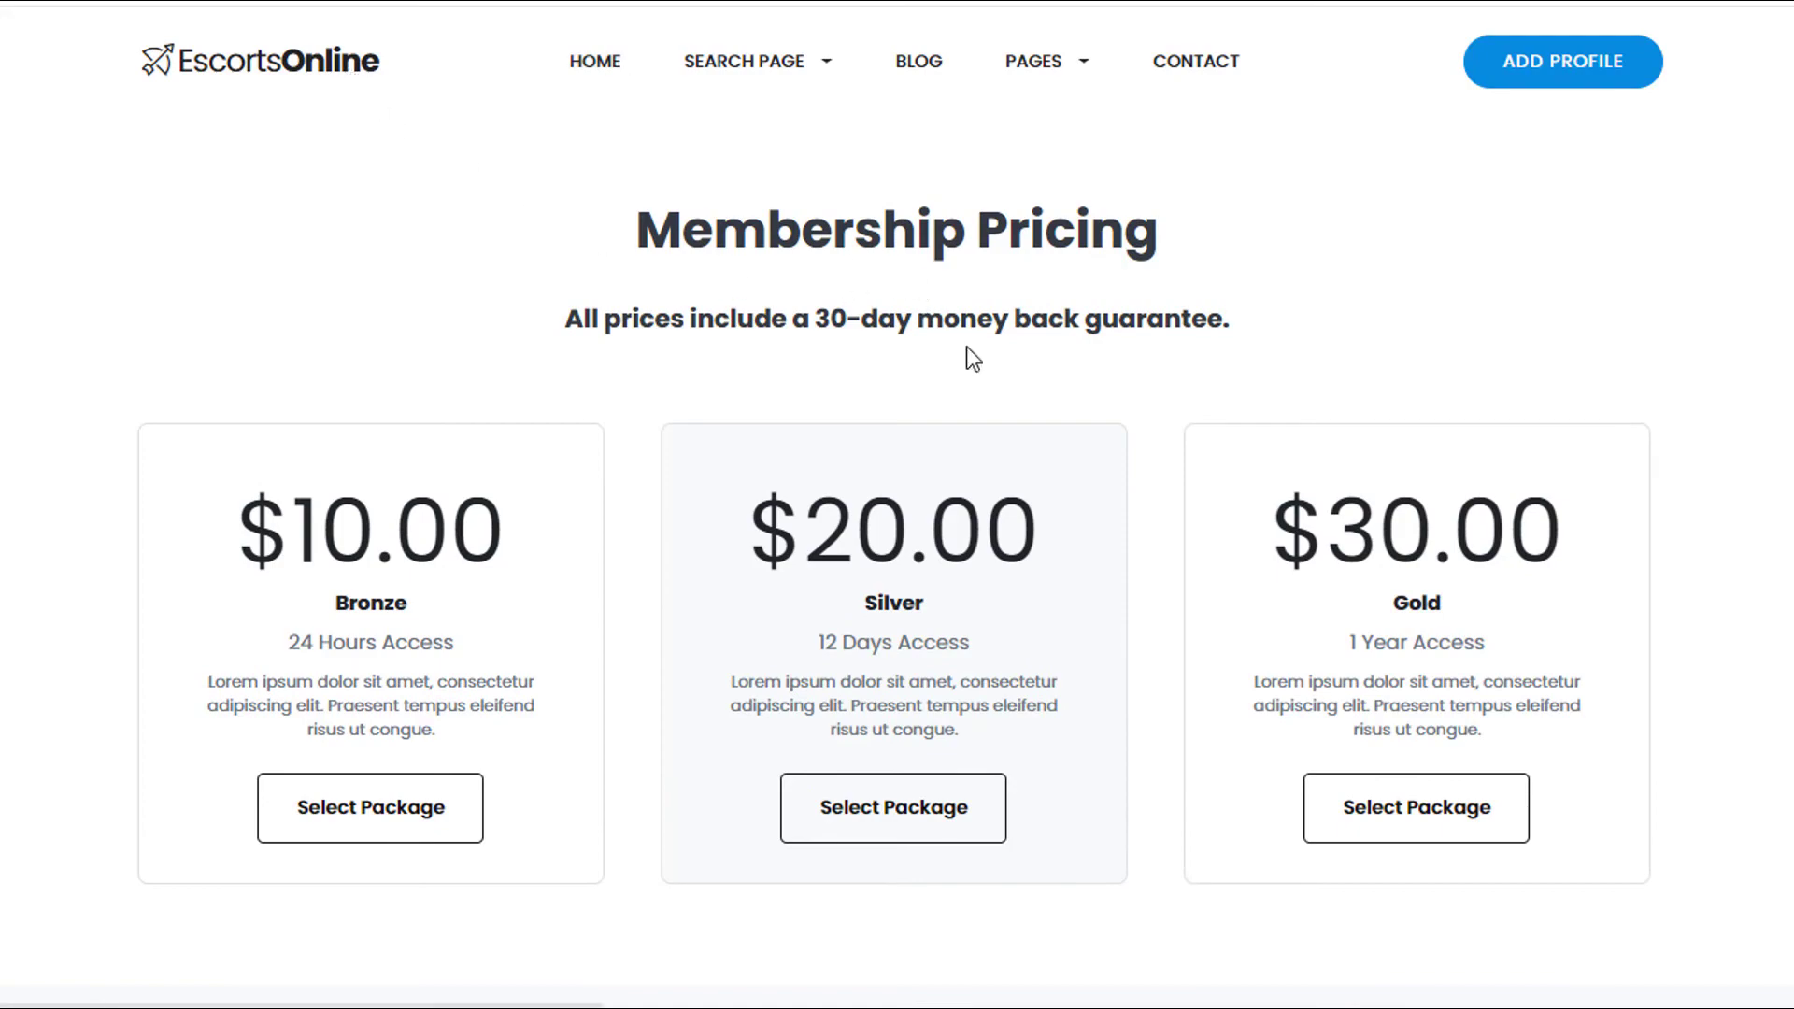
pyautogui.scroll(-1, 1007, 391)
pyautogui.scroll(-8, 1002, 379)
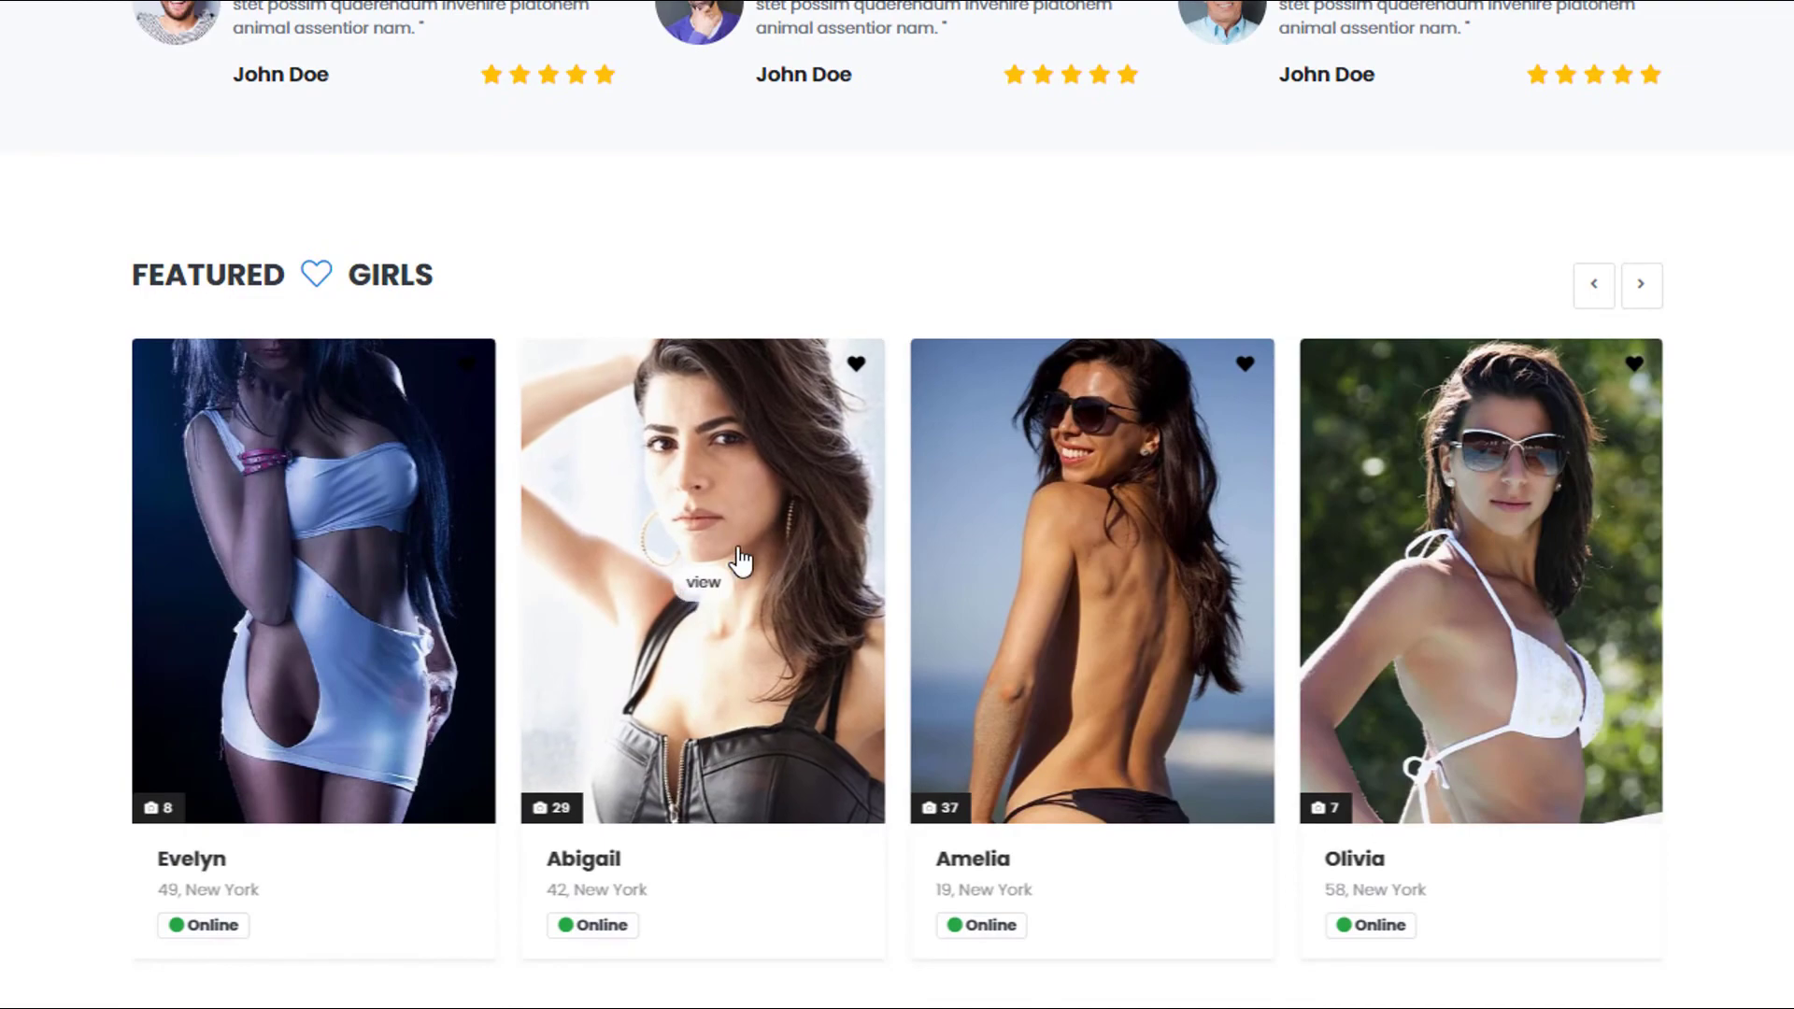
# Open the second featured profile and browse its page, with the bio locked as Members Only
pyautogui.click(738, 553)
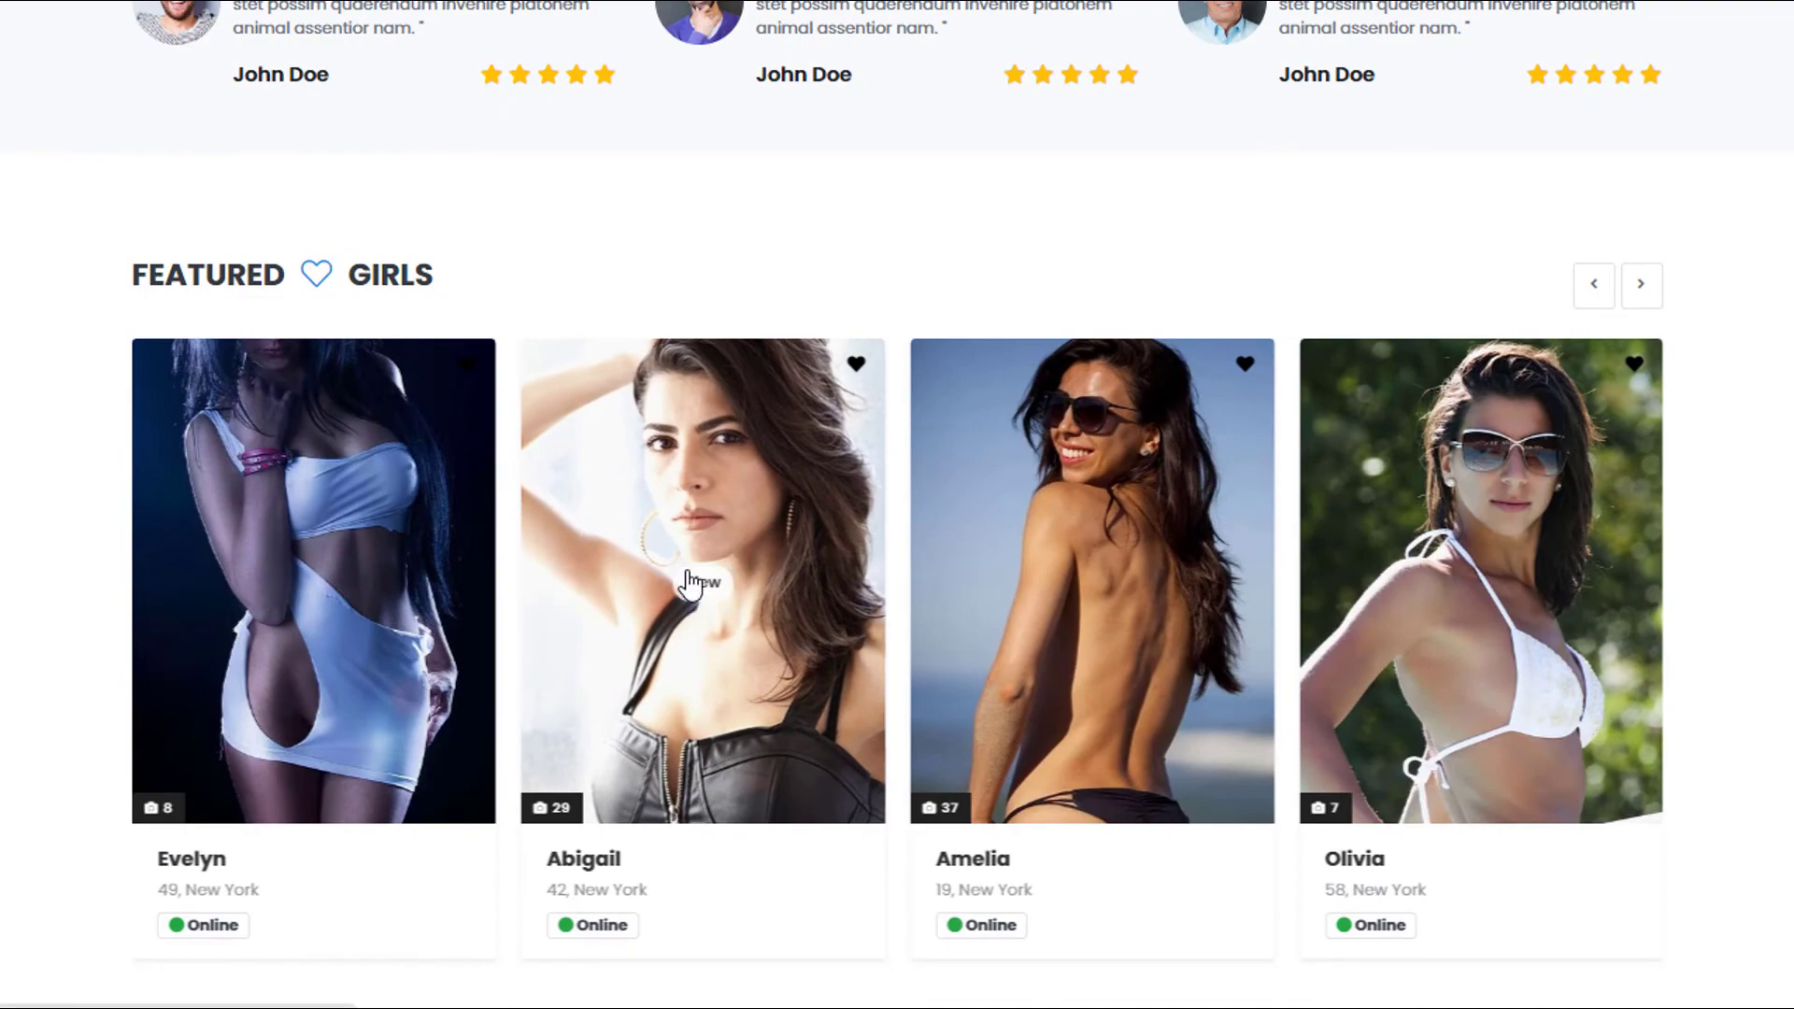
pyautogui.scroll(-2, 961, 581)
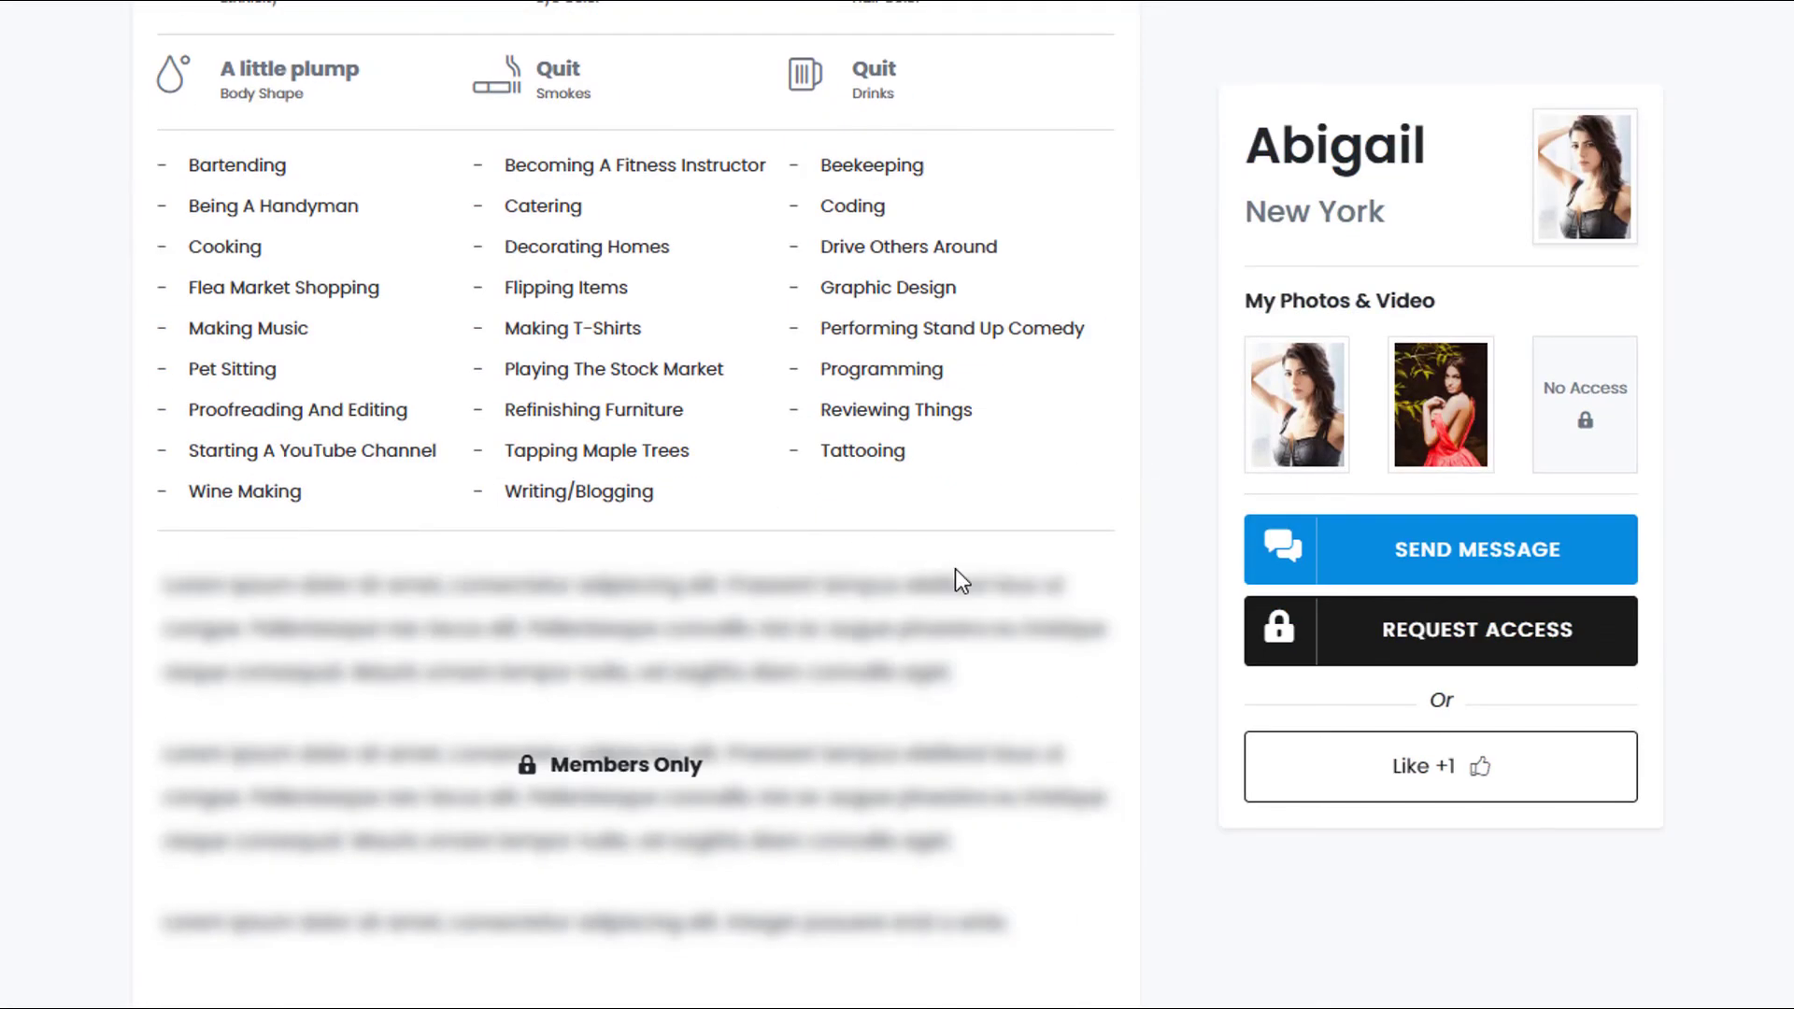
pyautogui.scroll(2, 1091, 521)
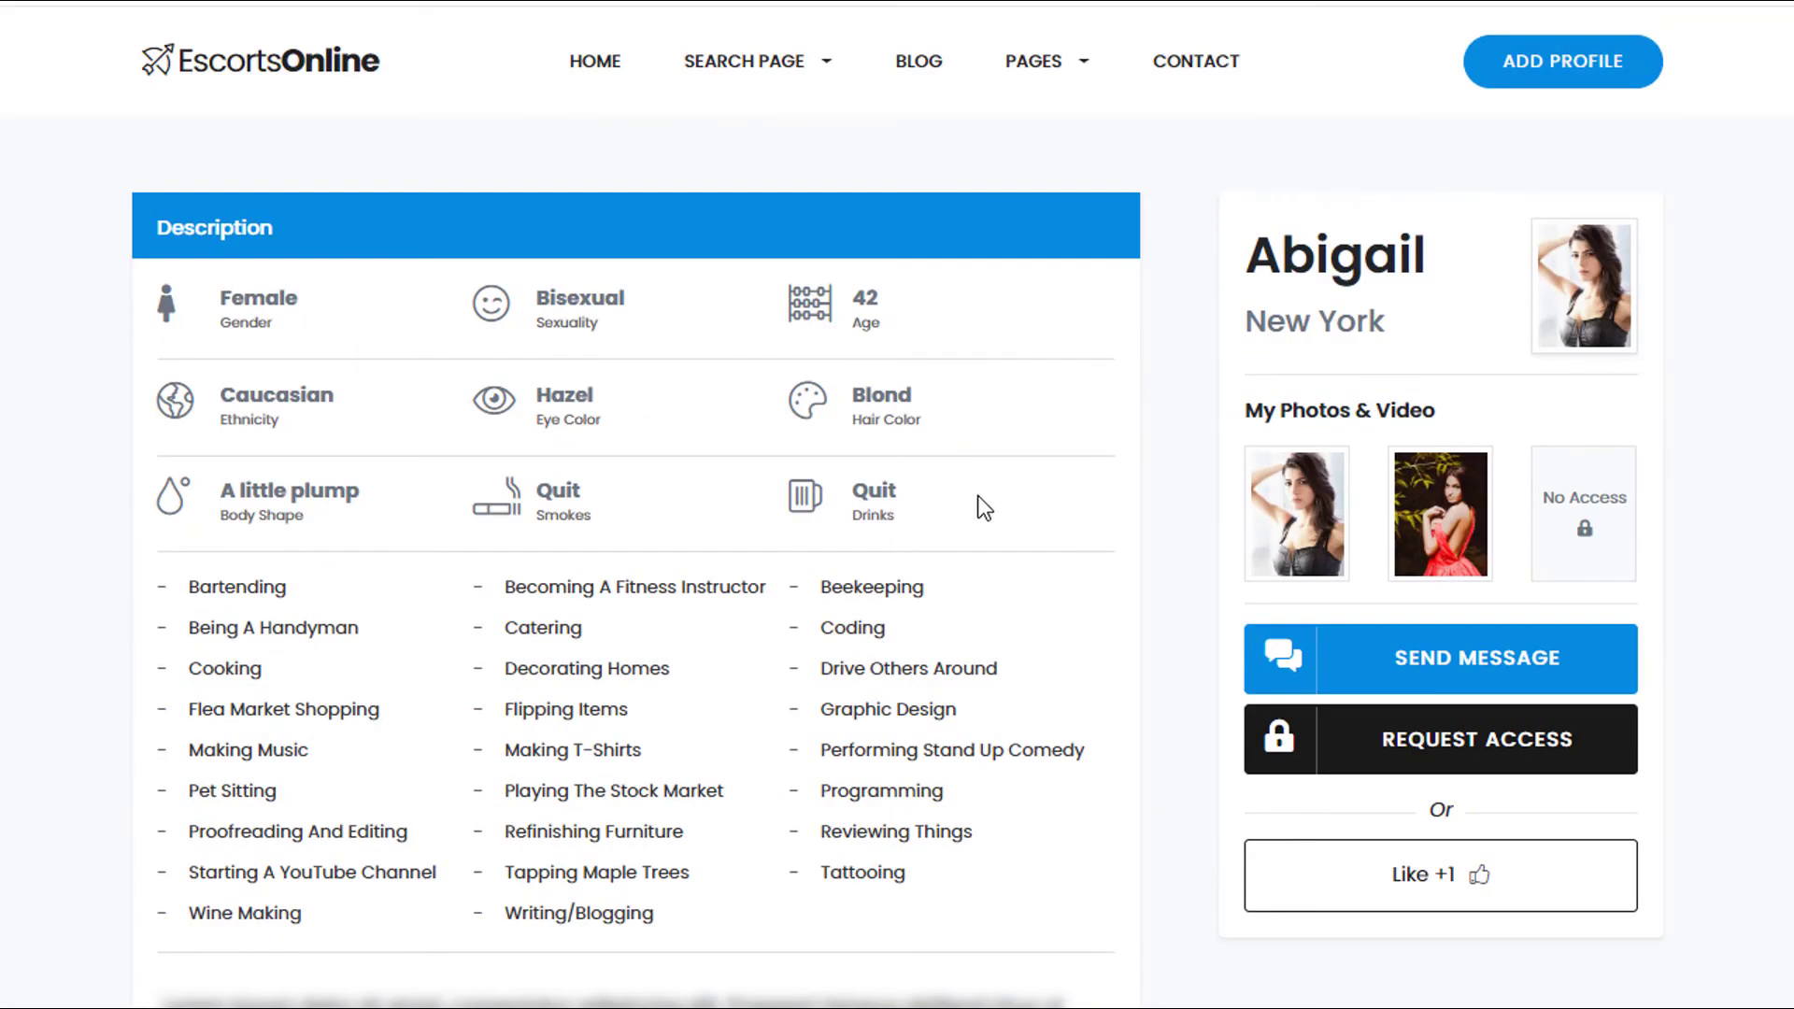
pyautogui.scroll(-7, 1074, 517)
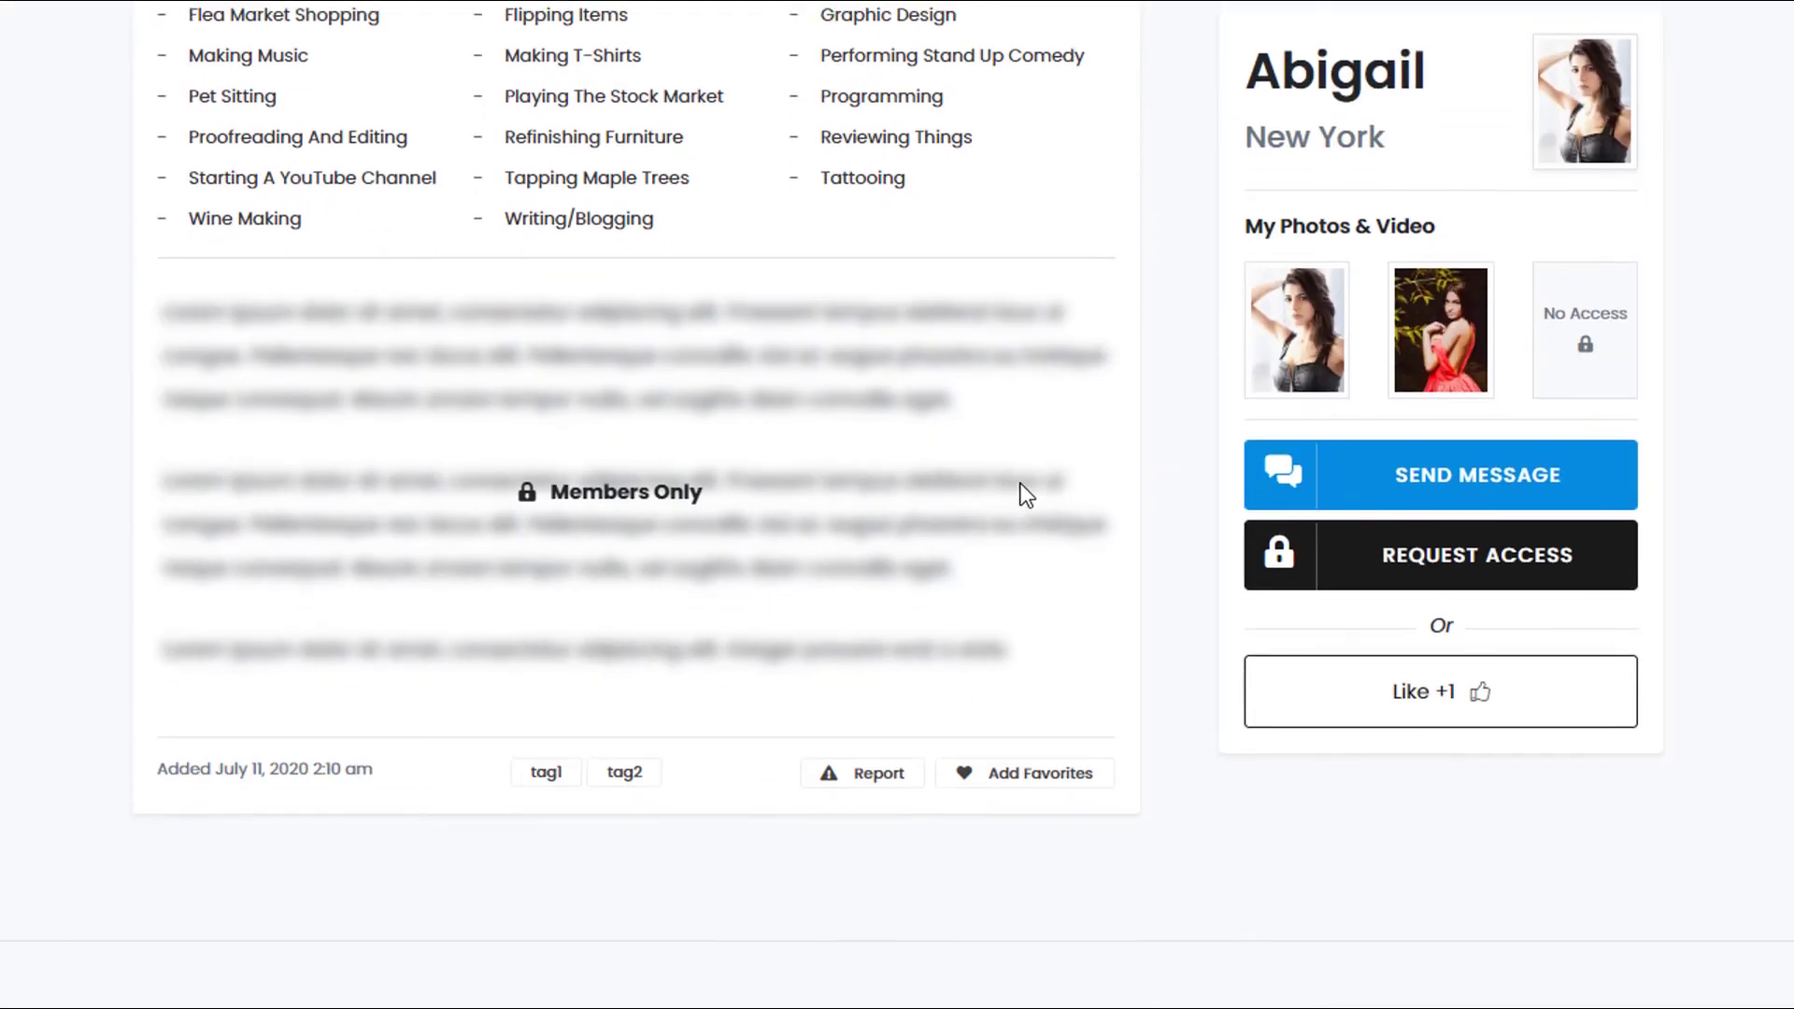
pyautogui.scroll(5, 1017, 492)
pyautogui.scroll(-4, 675, 529)
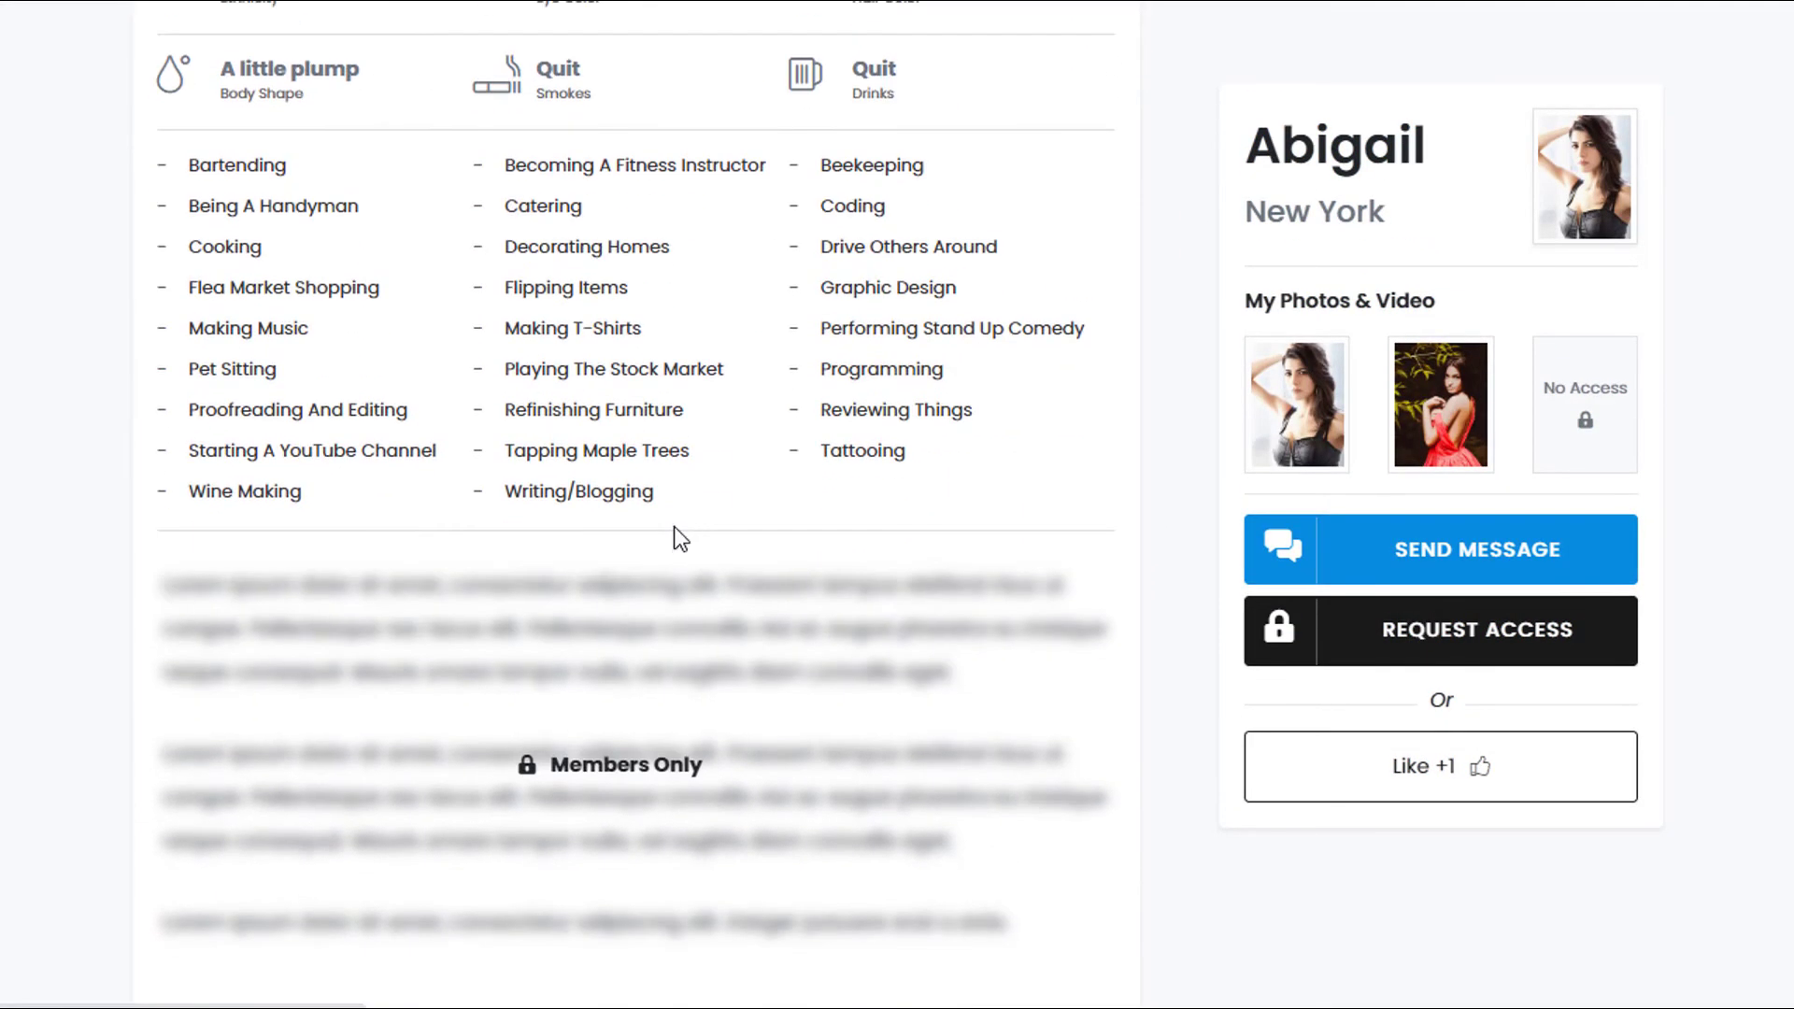
pyautogui.scroll(4, 953, 768)
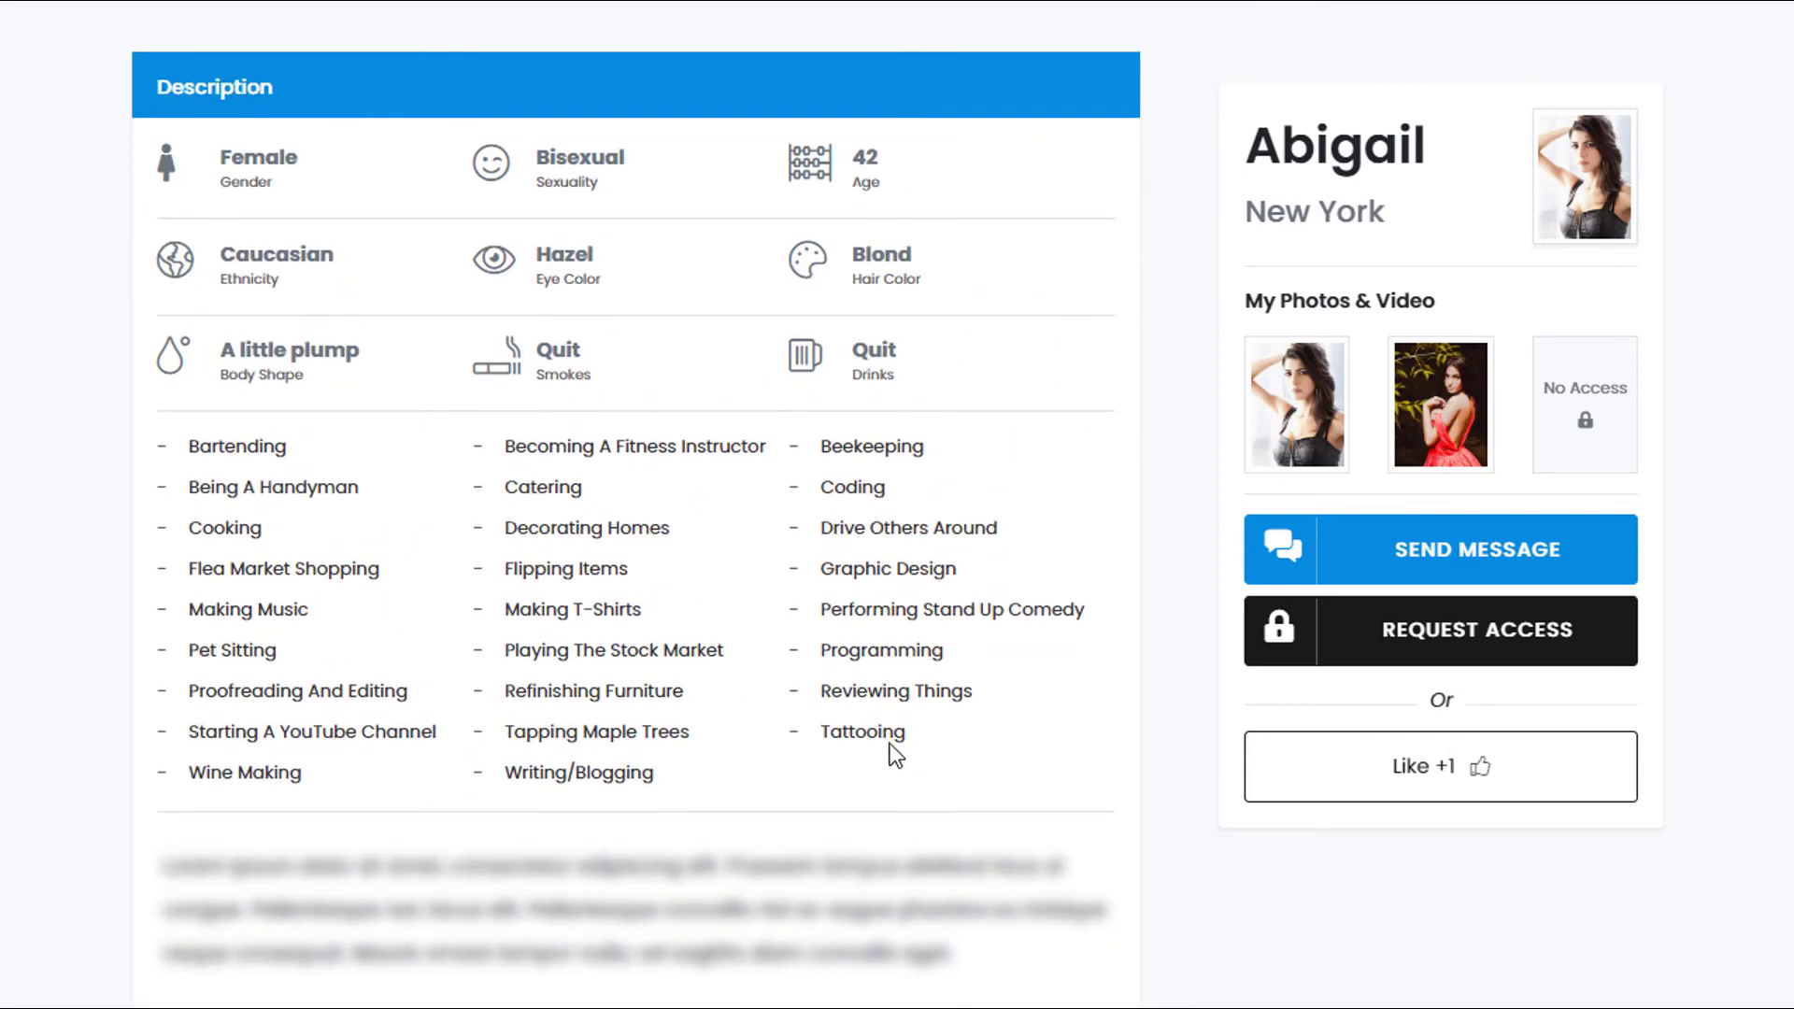
pyautogui.scroll(2, 888, 748)
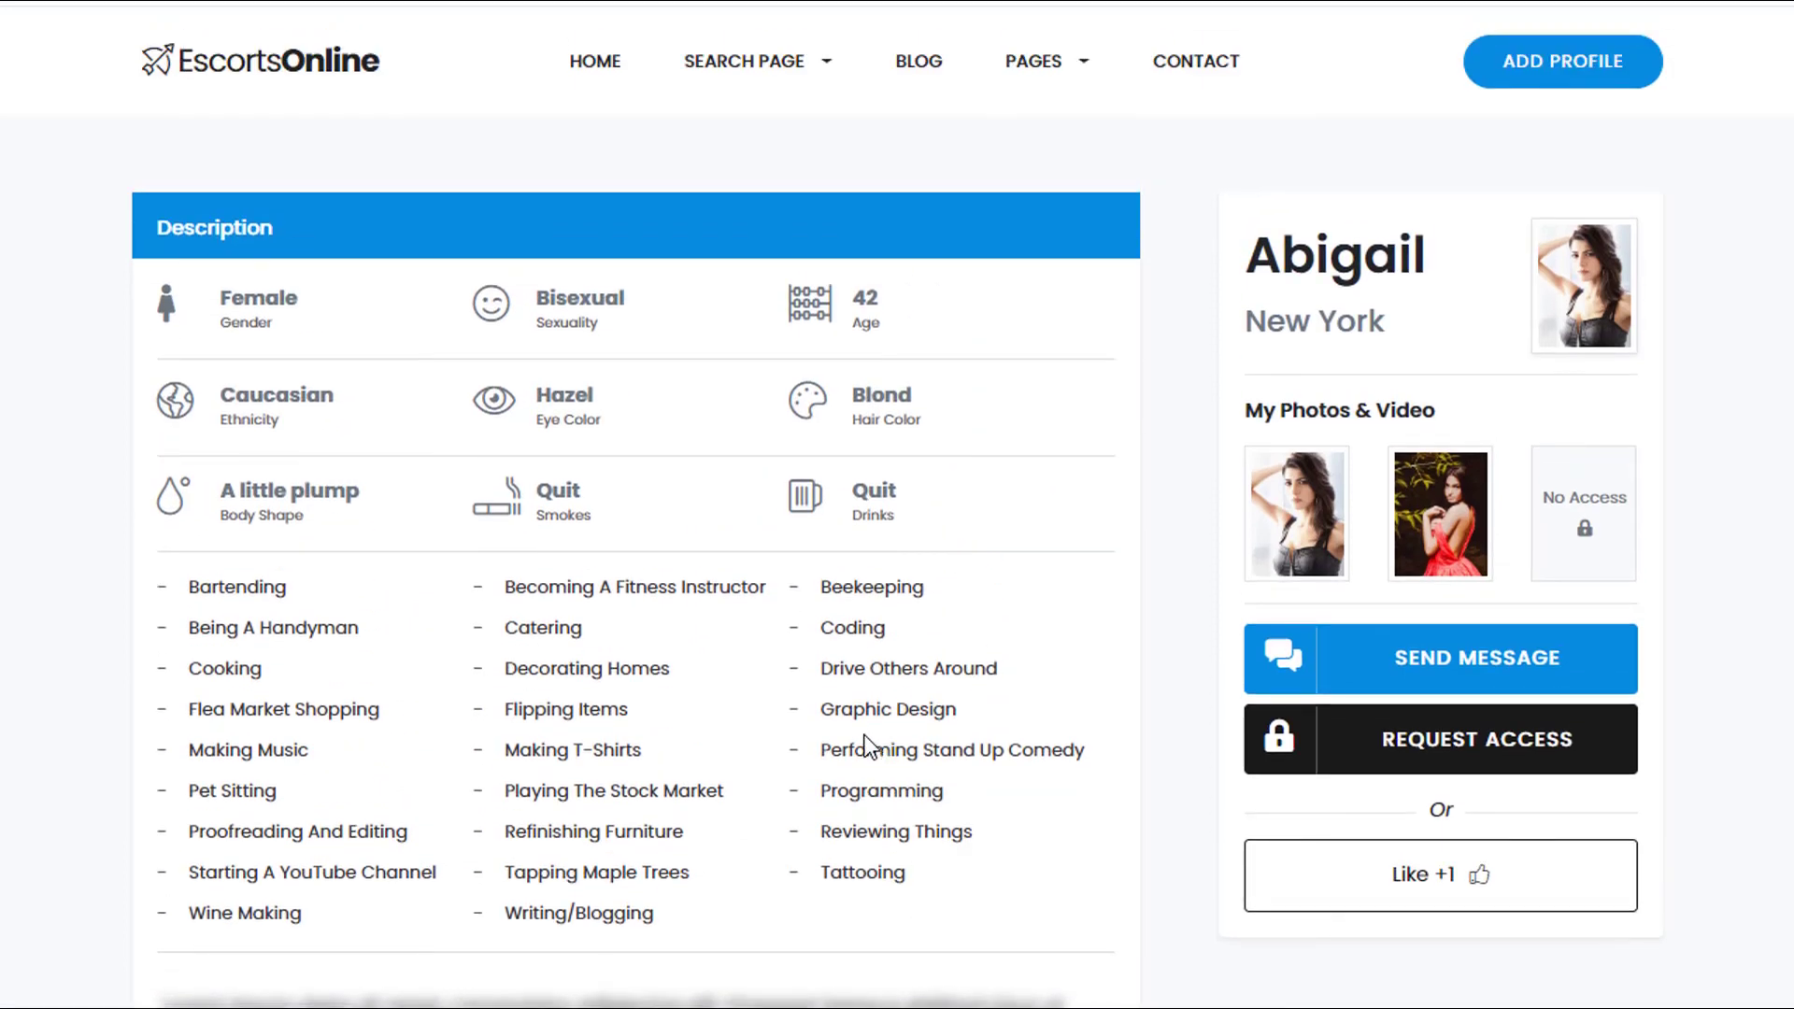
pyautogui.scroll(-3, 867, 730)
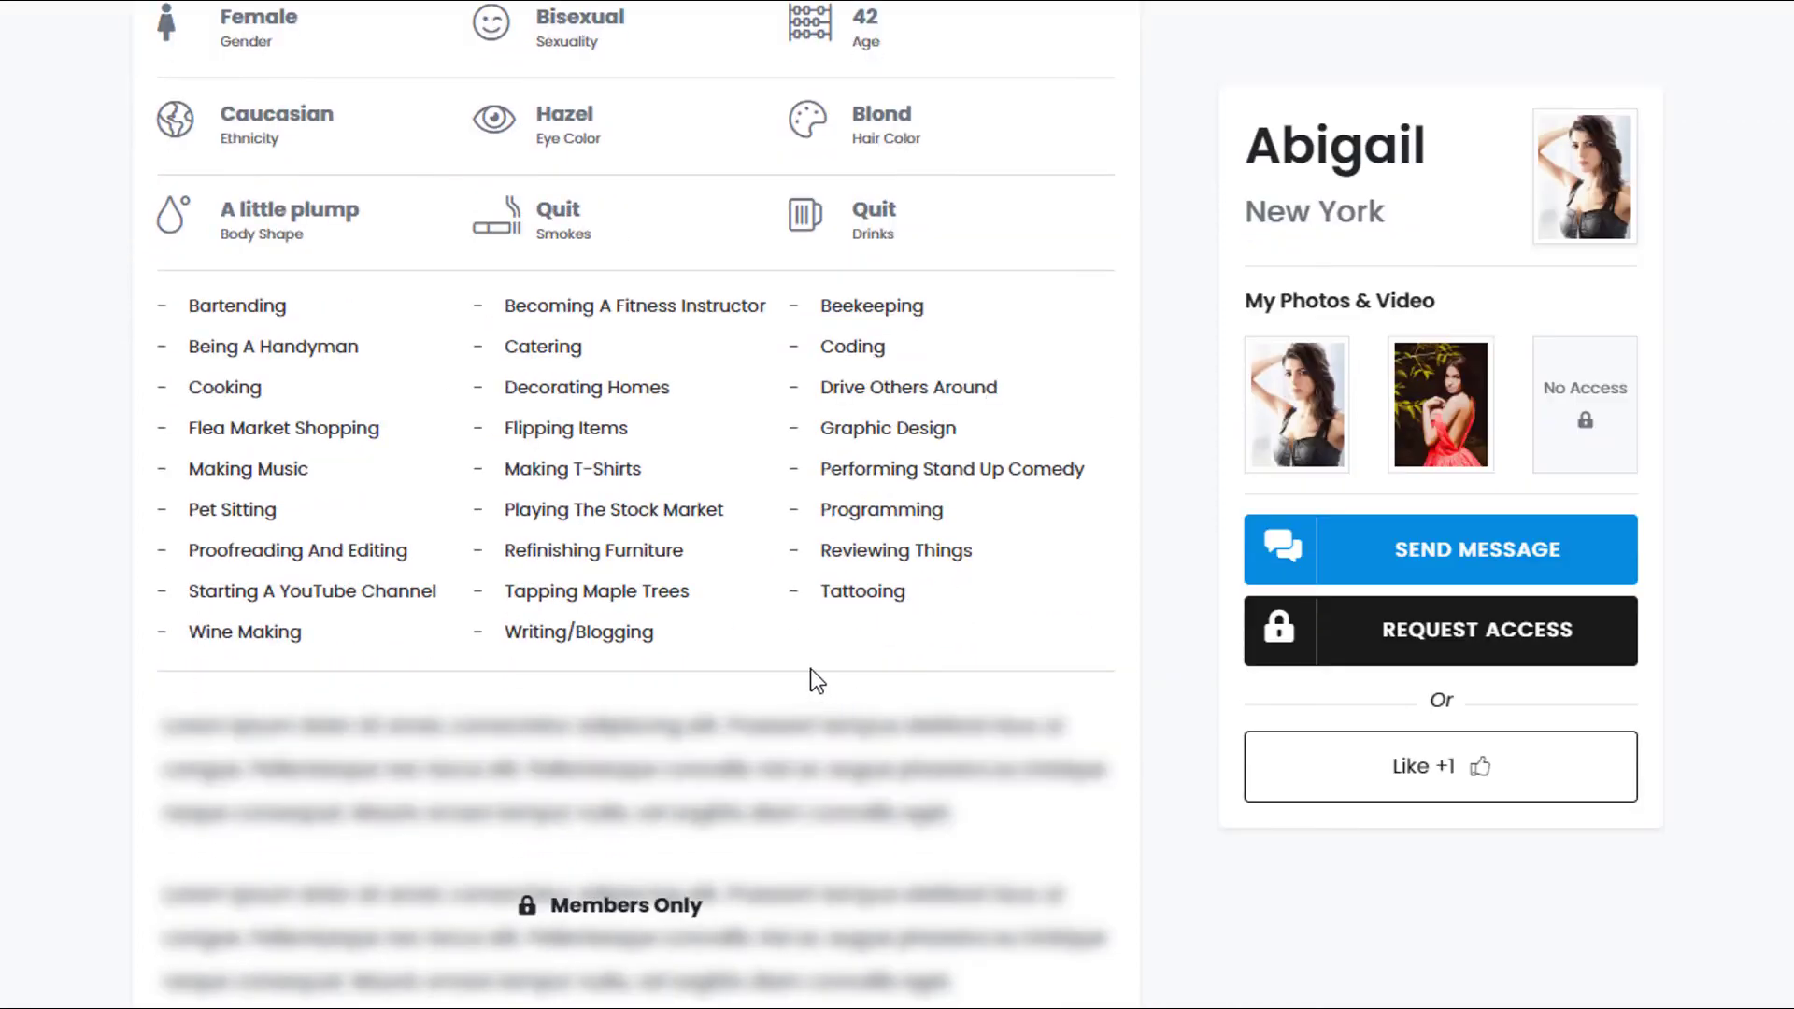
pyautogui.scroll(-3, 868, 673)
pyautogui.scroll(2, 868, 669)
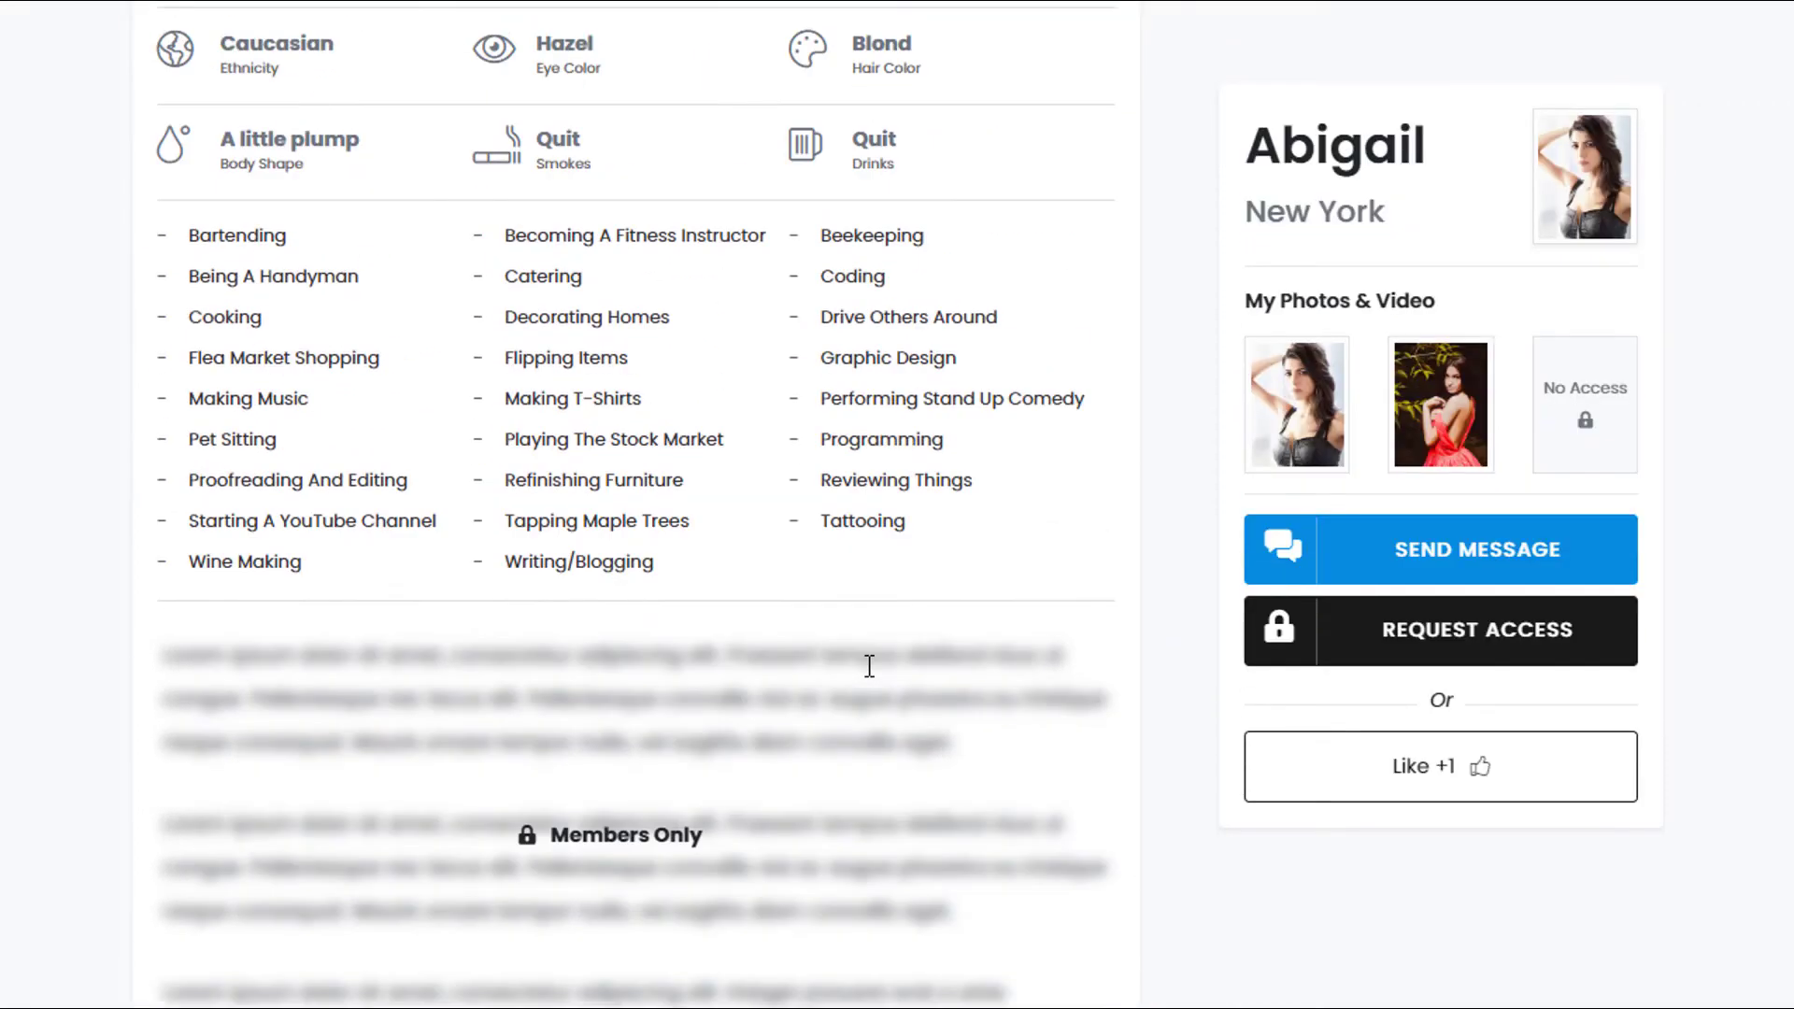
pyautogui.scroll(2, 869, 665)
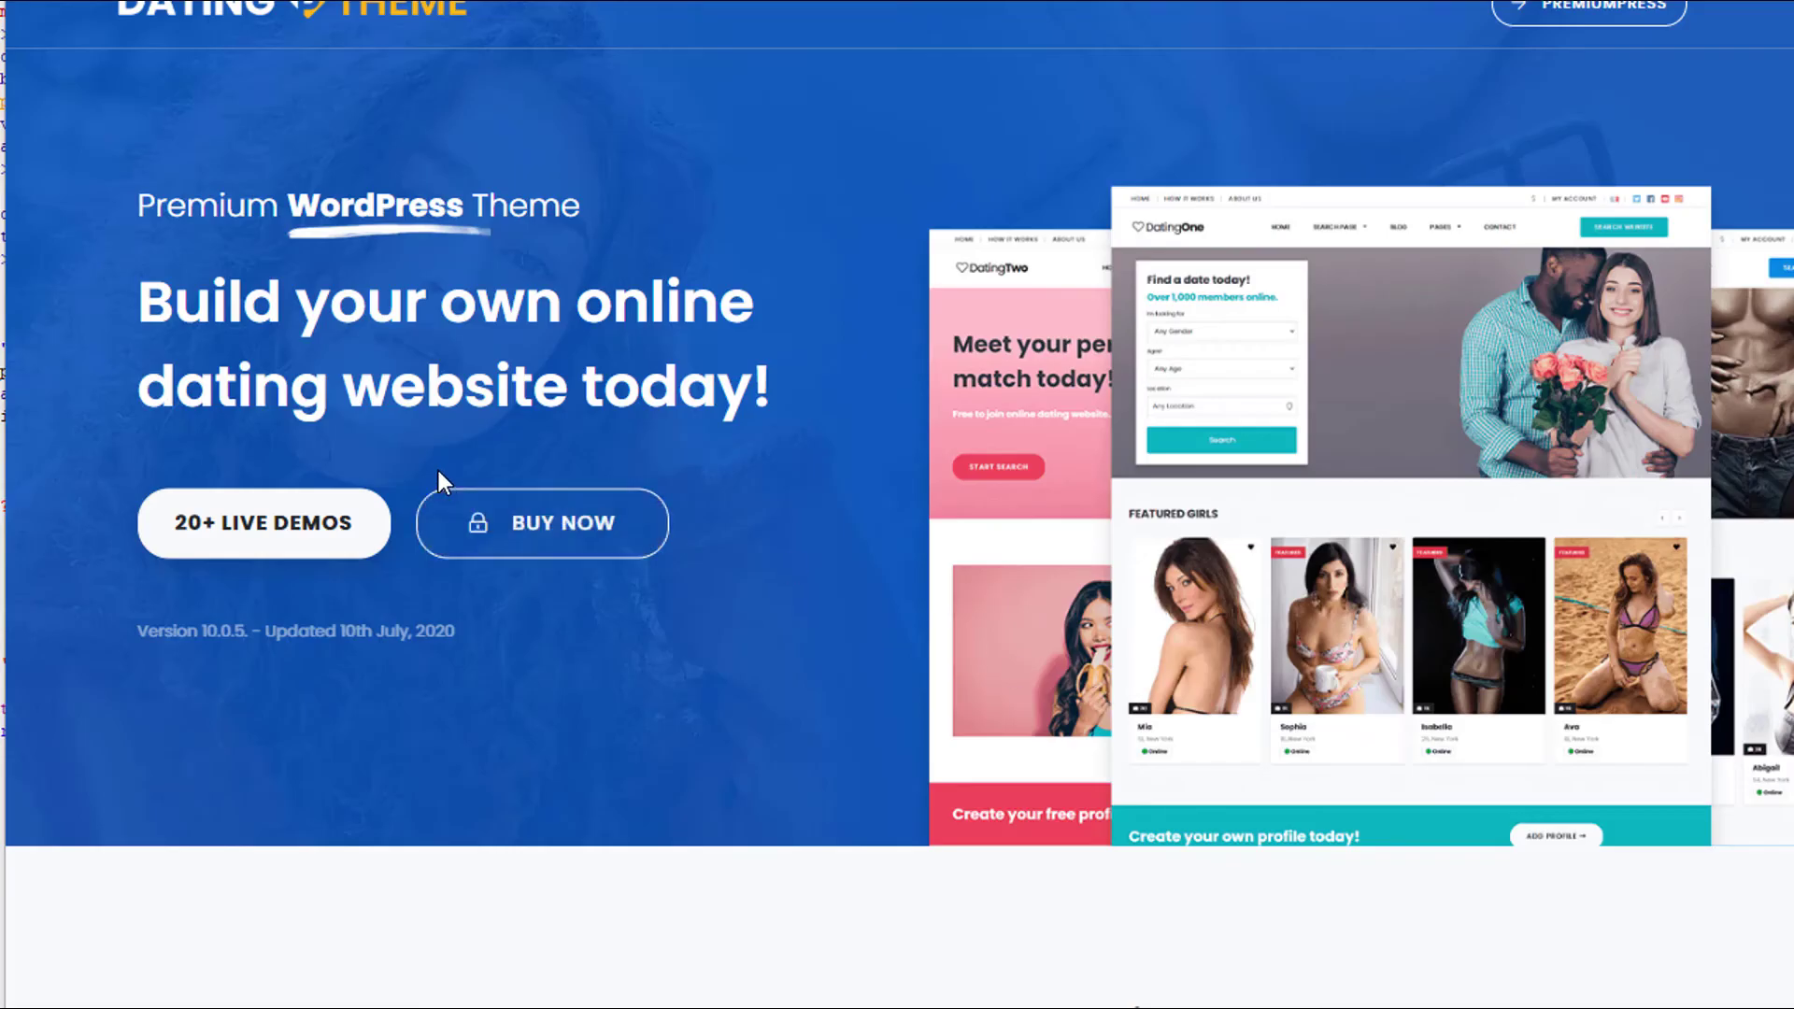
# Open the Dating 1 demo and review its enabled Bronze, Silver and Gold membership packages
pyautogui.scroll(-12, 293, 388)
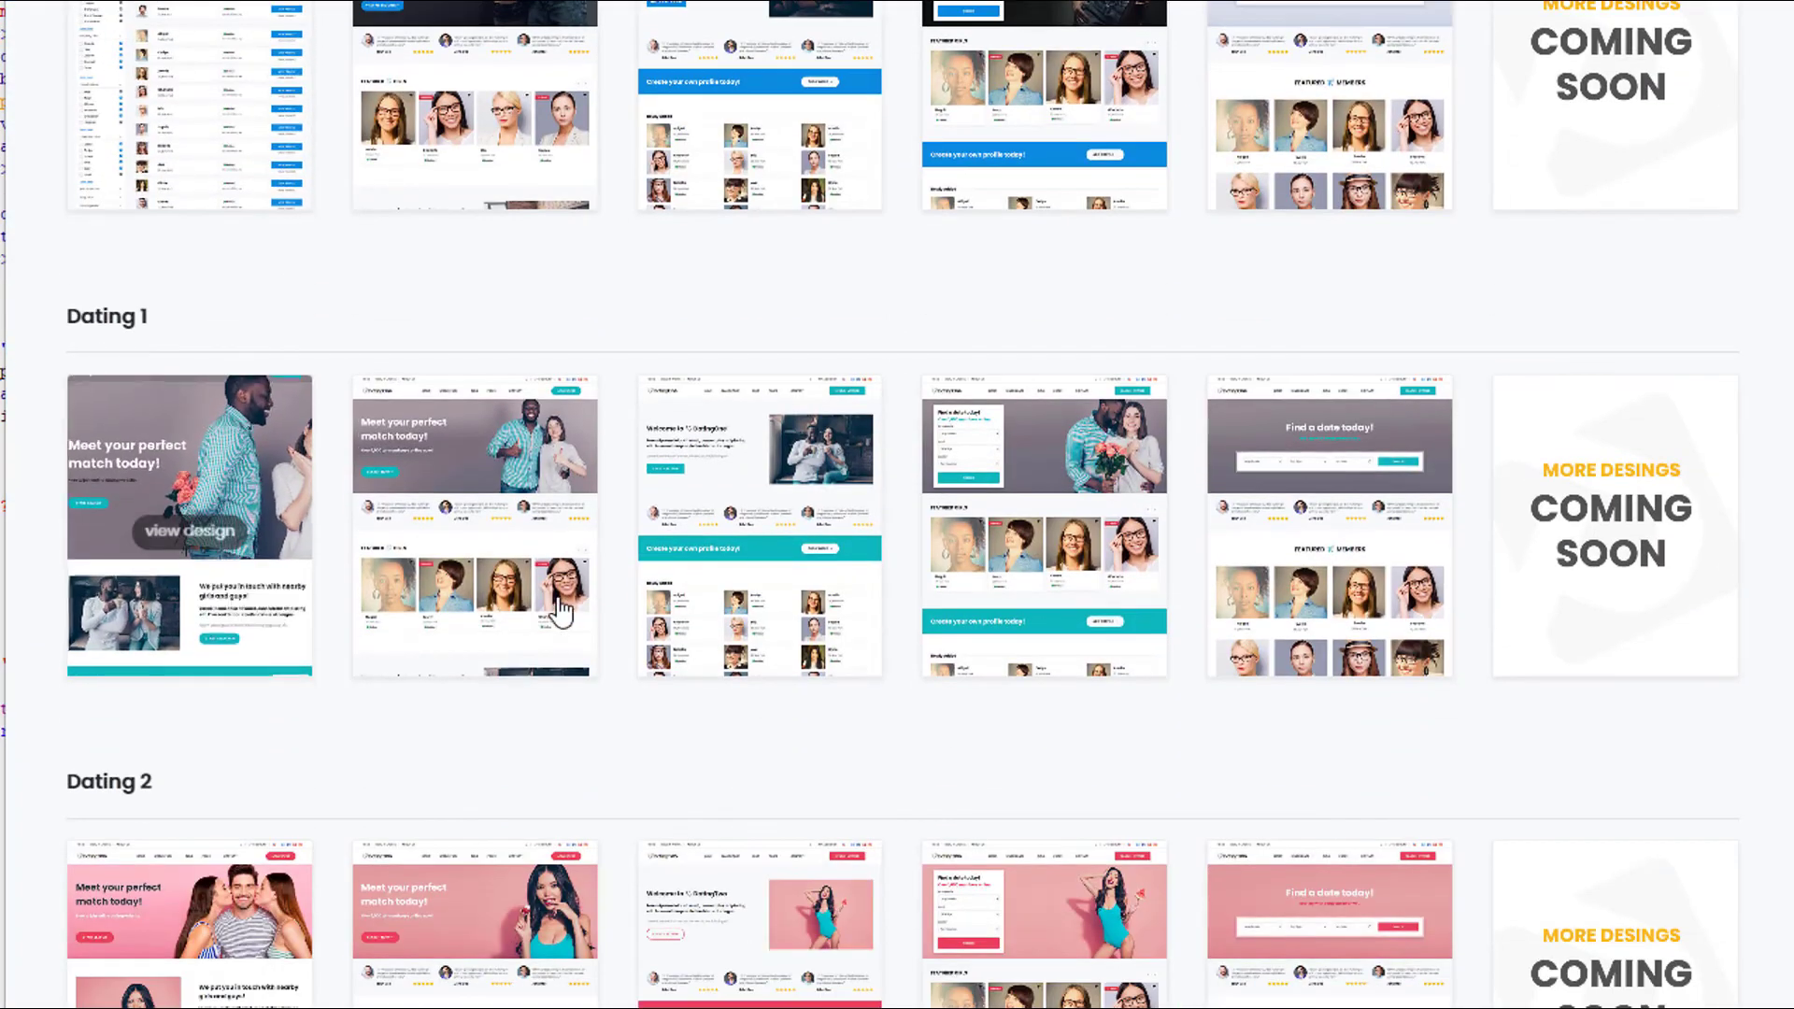
pyautogui.click(504, 525)
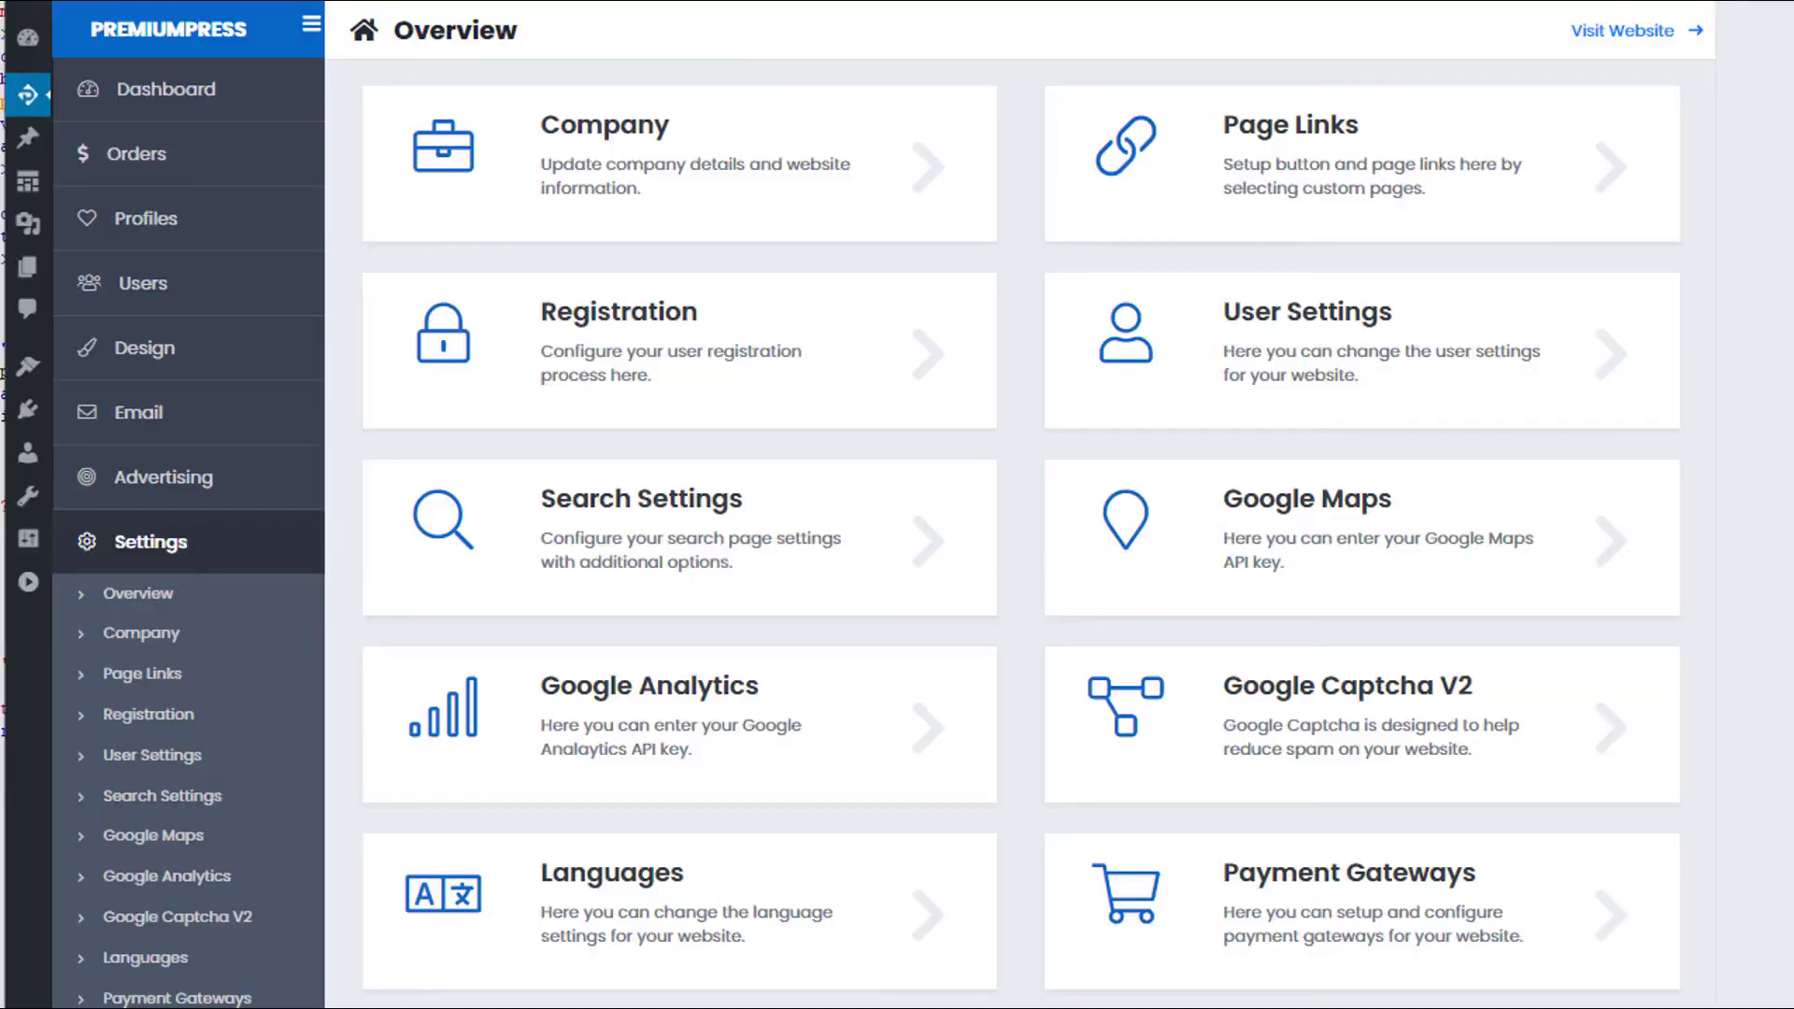
pyautogui.scroll(-5, 1034, 321)
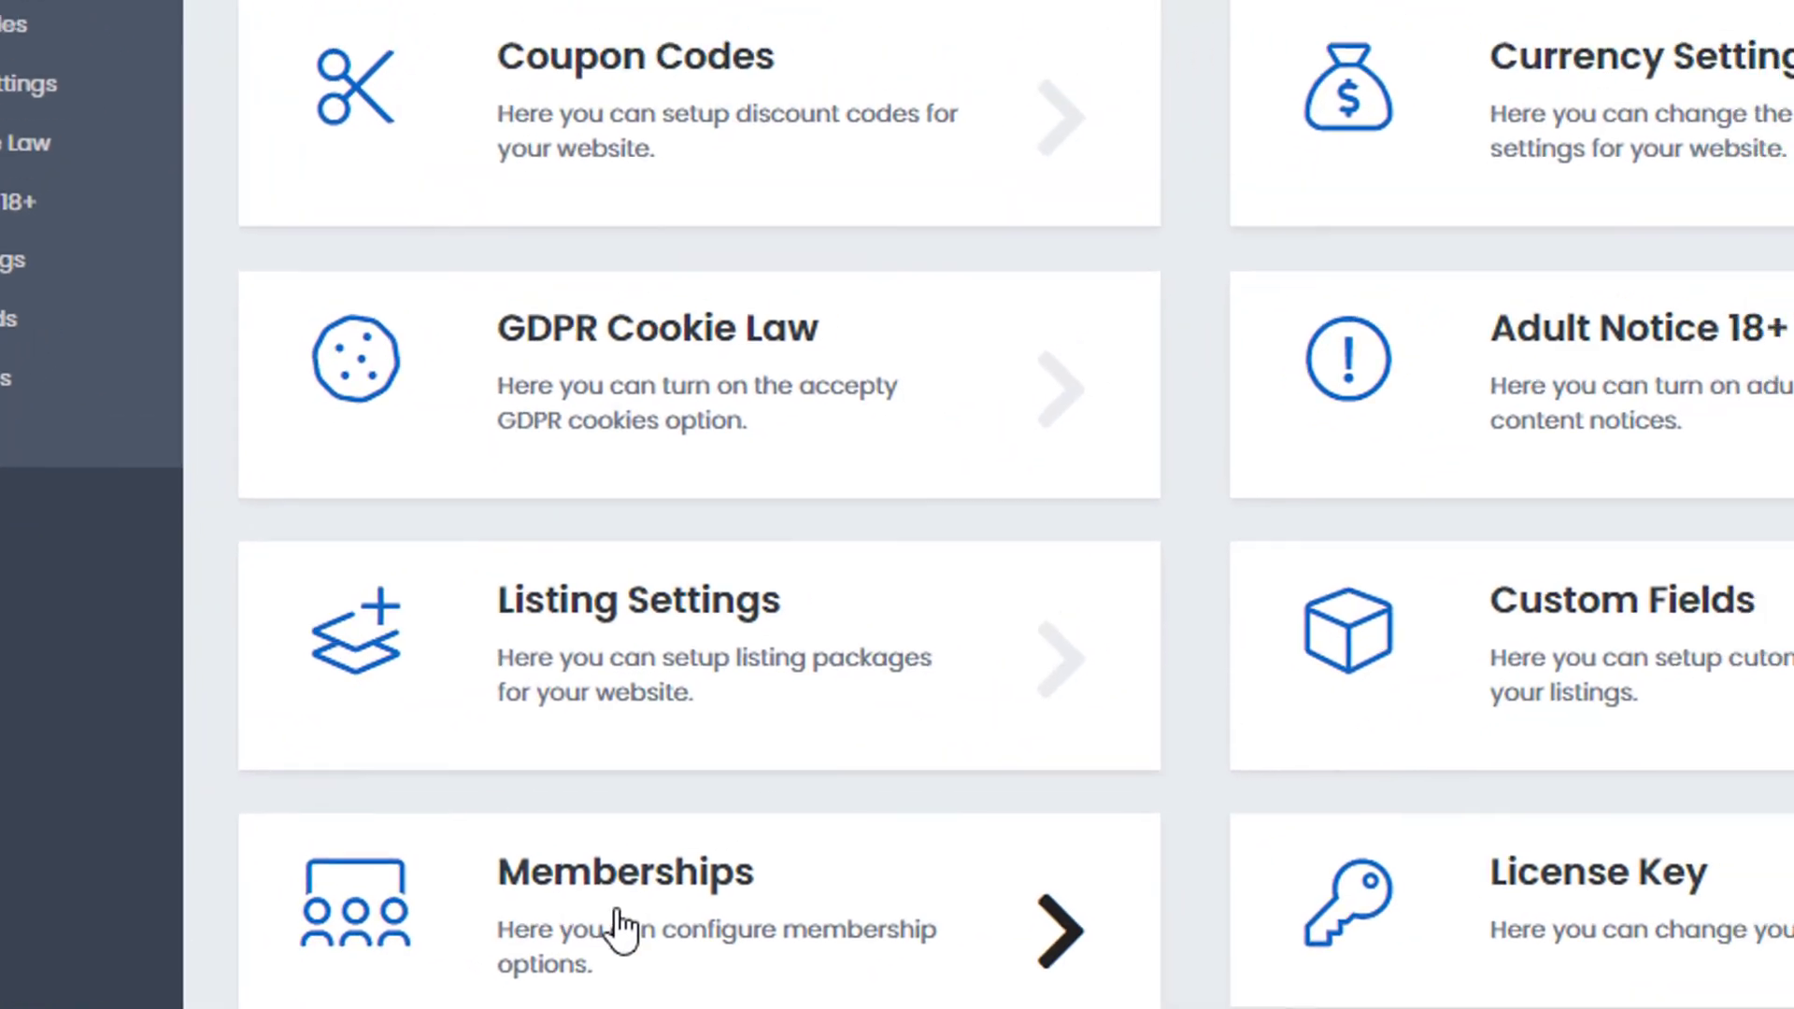
pyautogui.click(621, 882)
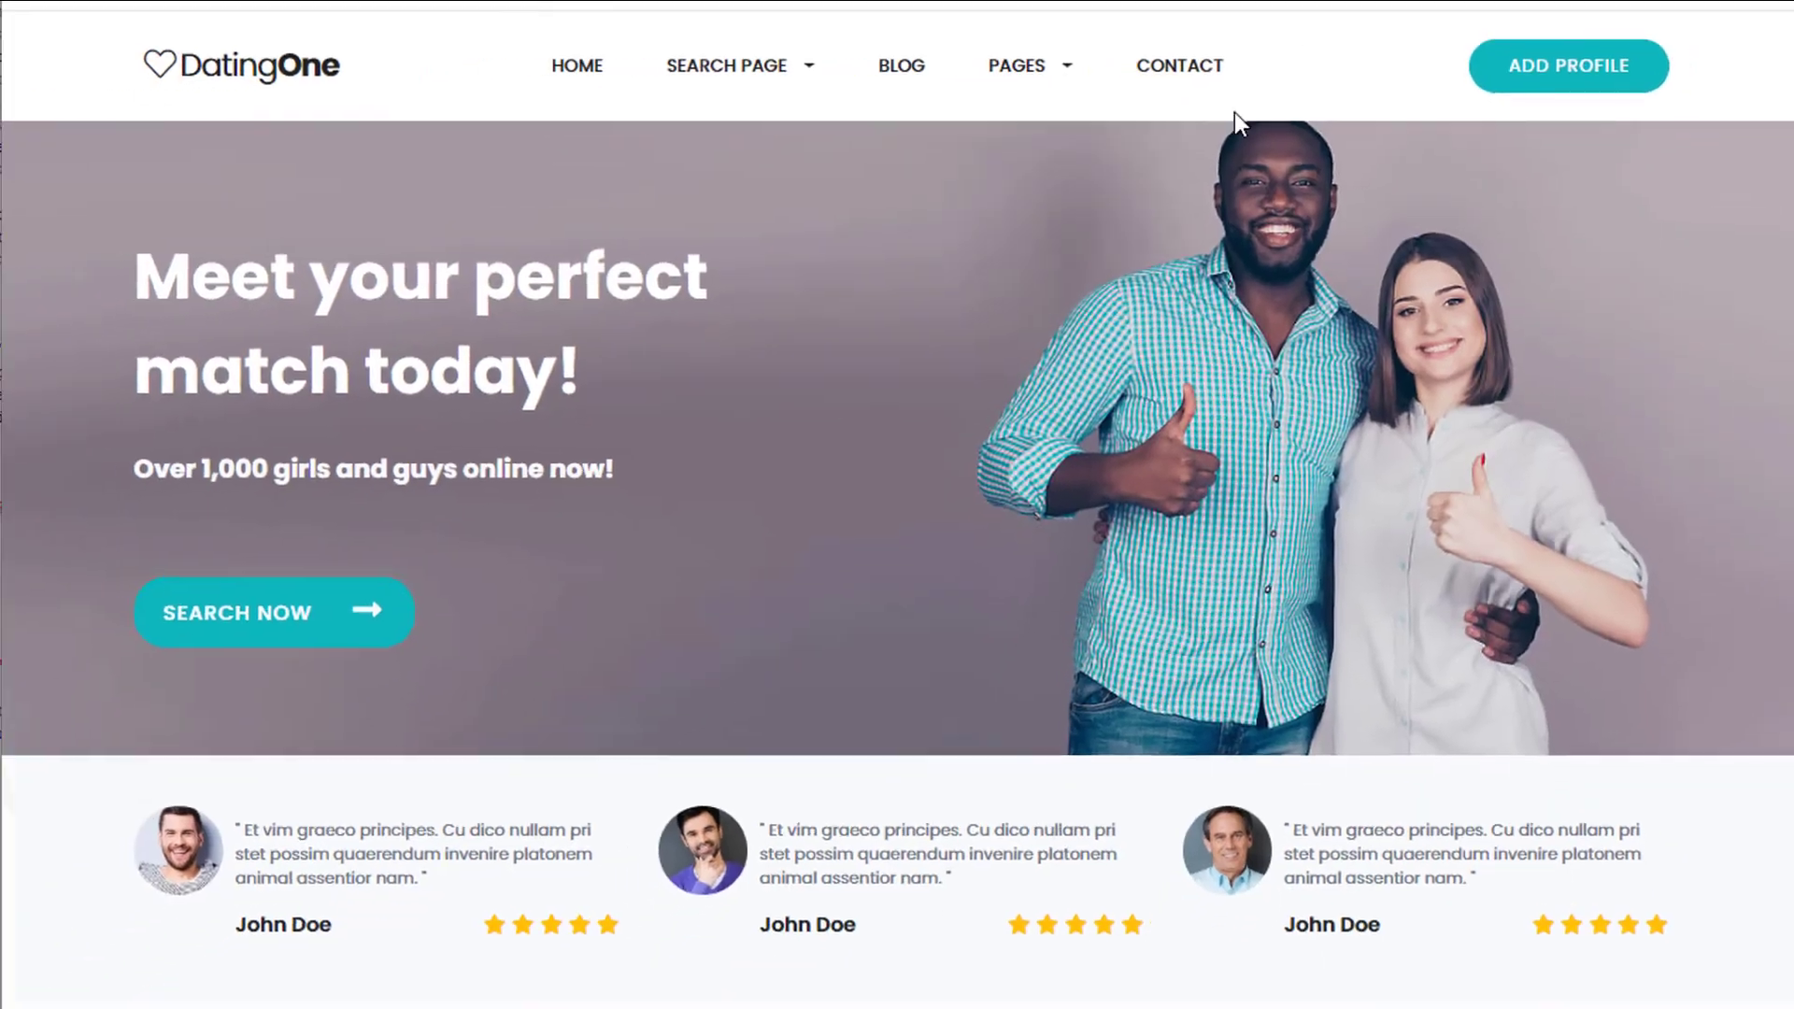
pyautogui.scroll(-9, 699, 404)
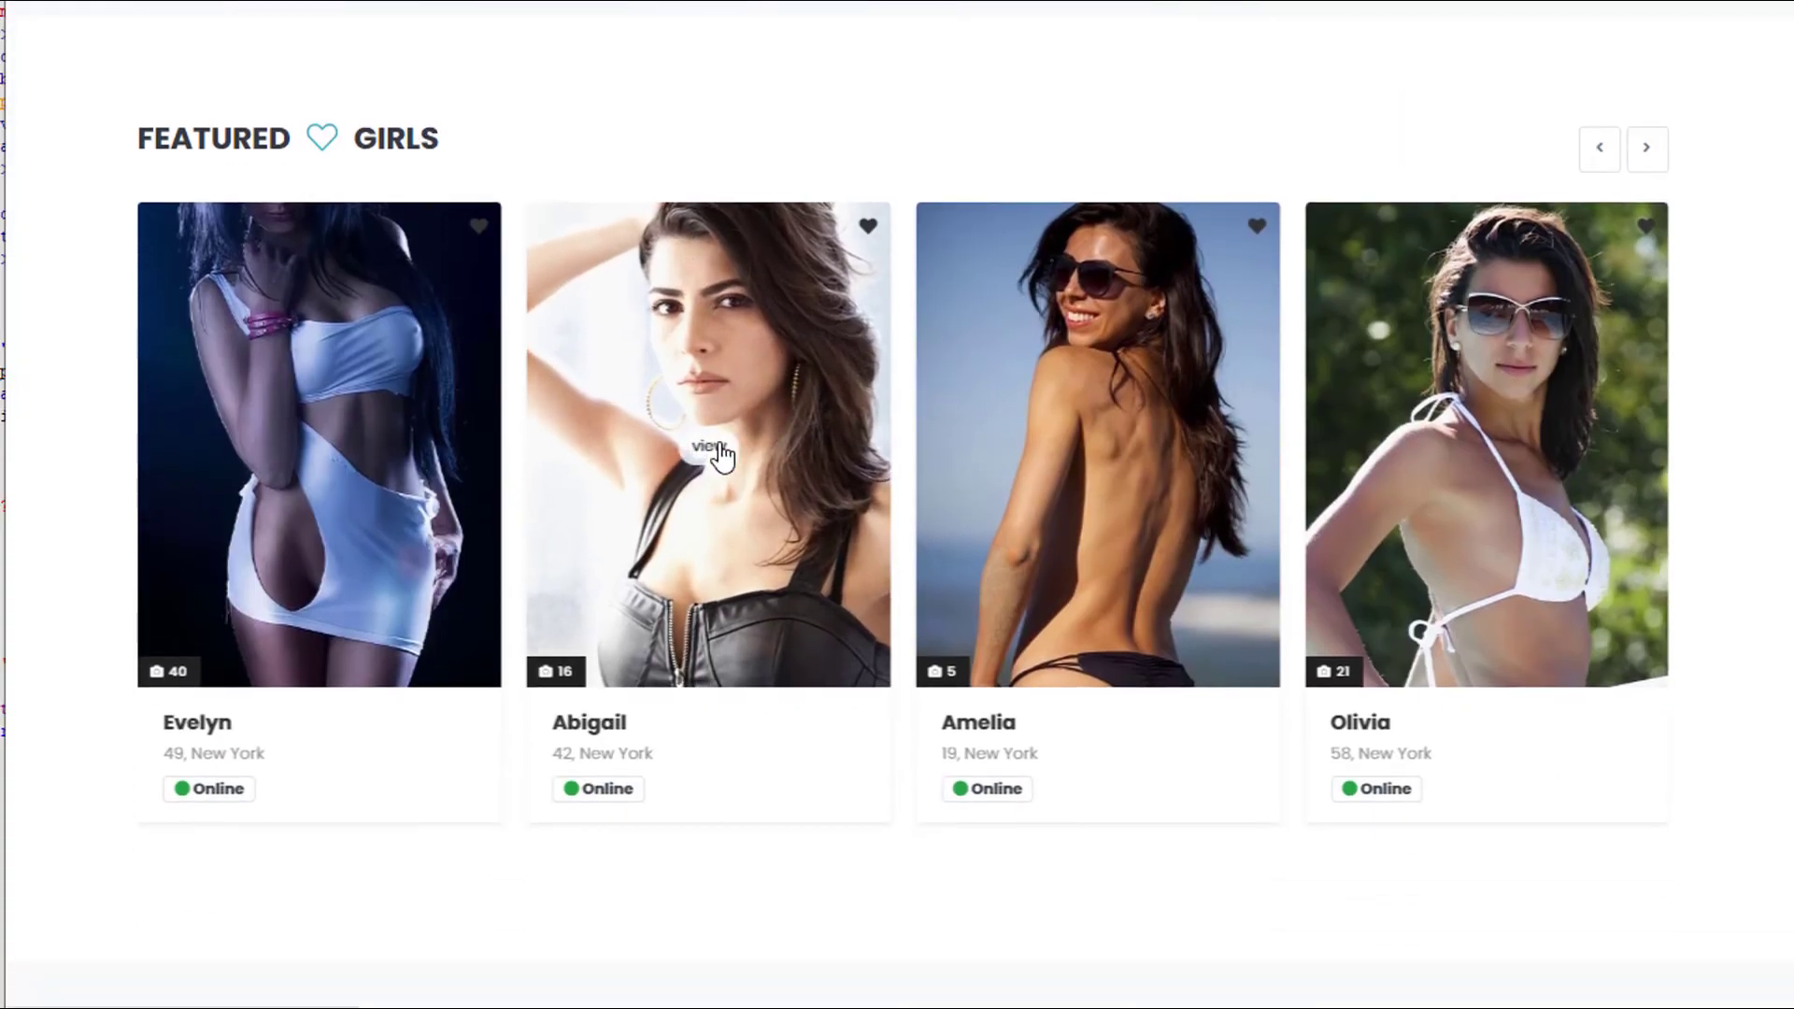
# Open a featured profile and review its Get Access / Member Login page
pyautogui.click(760, 500)
pyautogui.scroll(-2, 991, 420)
pyautogui.scroll(2, 972, 369)
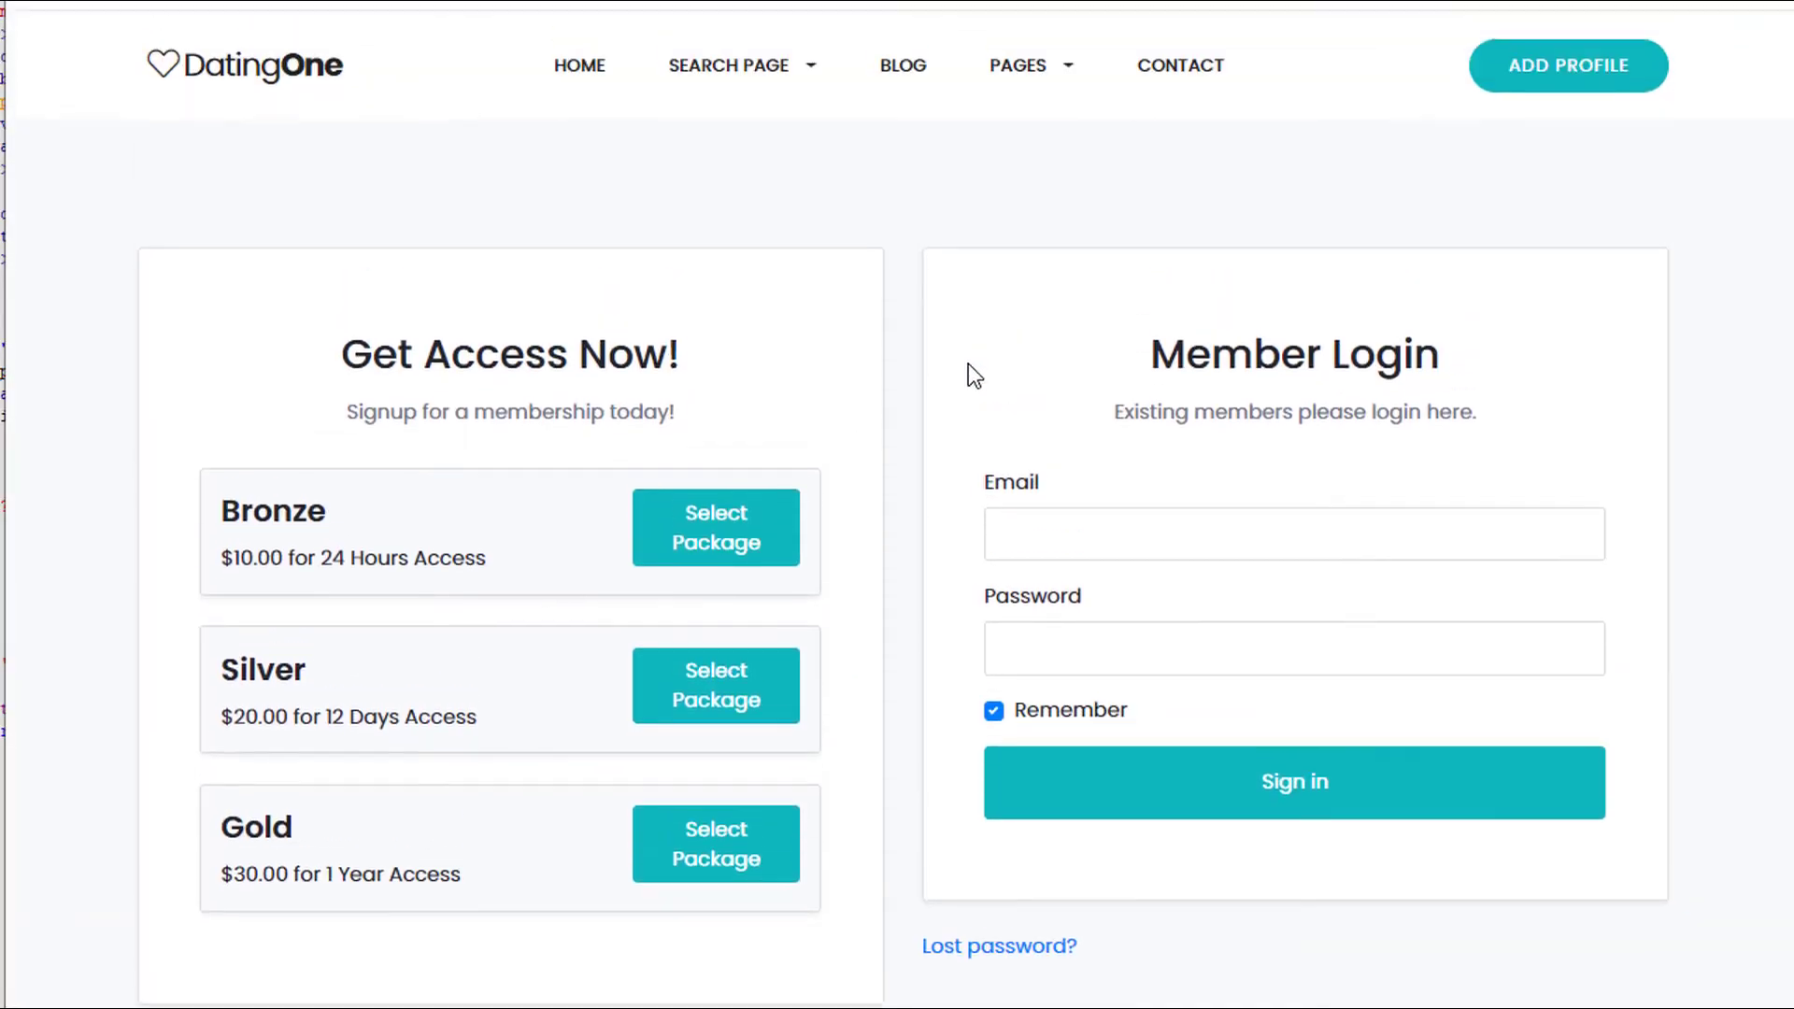
pyautogui.scroll(-1, 953, 350)
pyautogui.scroll(-1, 934, 356)
pyautogui.scroll(1, 928, 362)
pyautogui.scroll(-2, 972, 371)
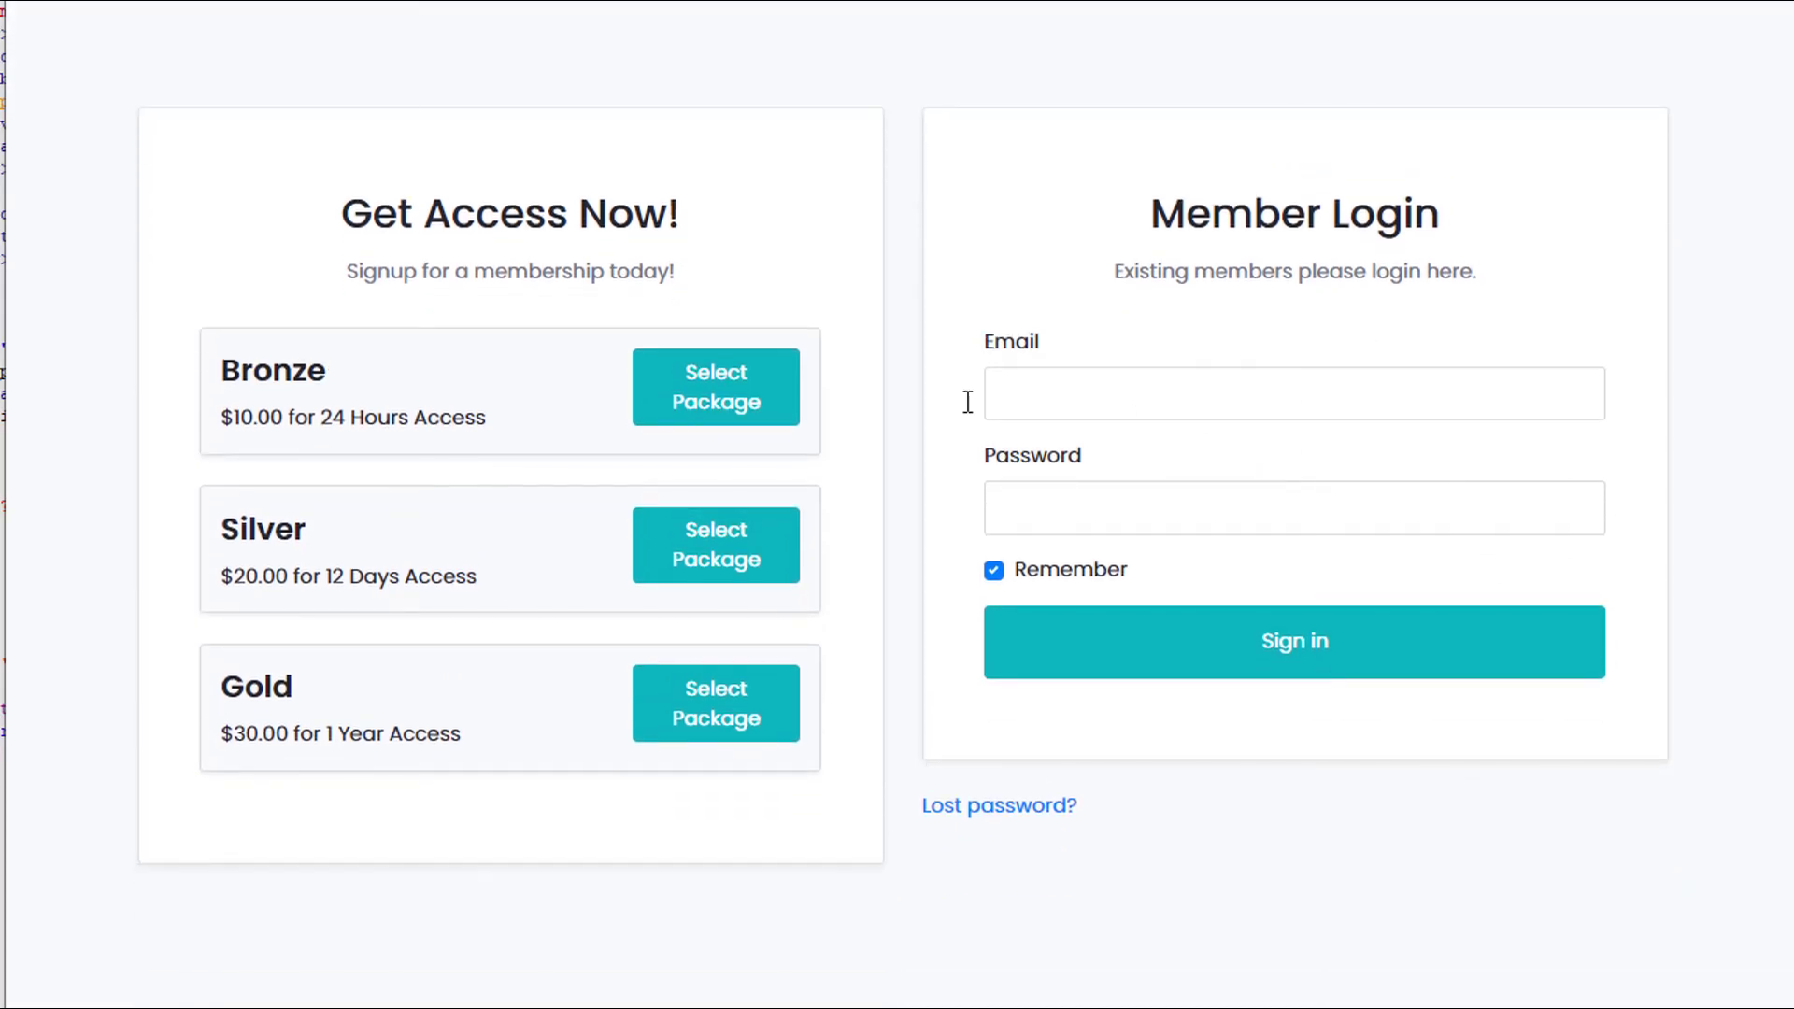
# View My Membership, showing an active Silver plan expiring August 10, 2020, 29 days left
pyautogui.scroll(3, 968, 402)
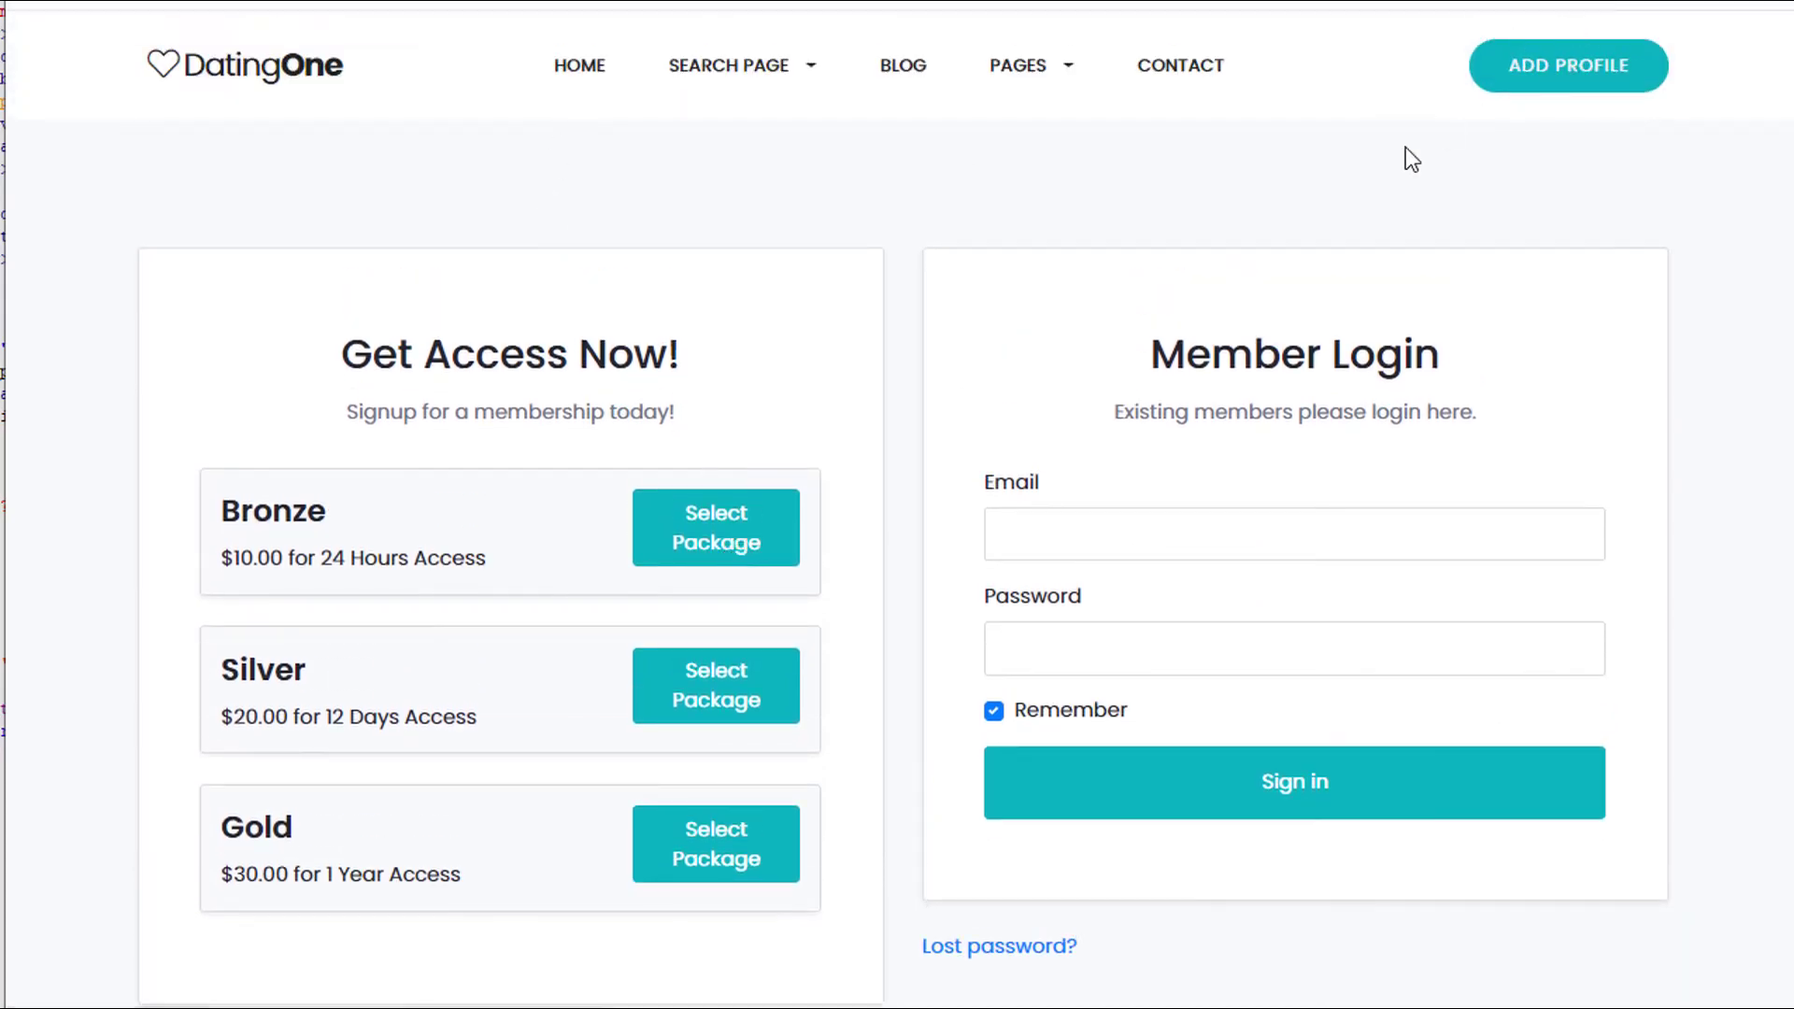
pyautogui.scroll(-5, 1259, 518)
pyautogui.scroll(5, 1358, 395)
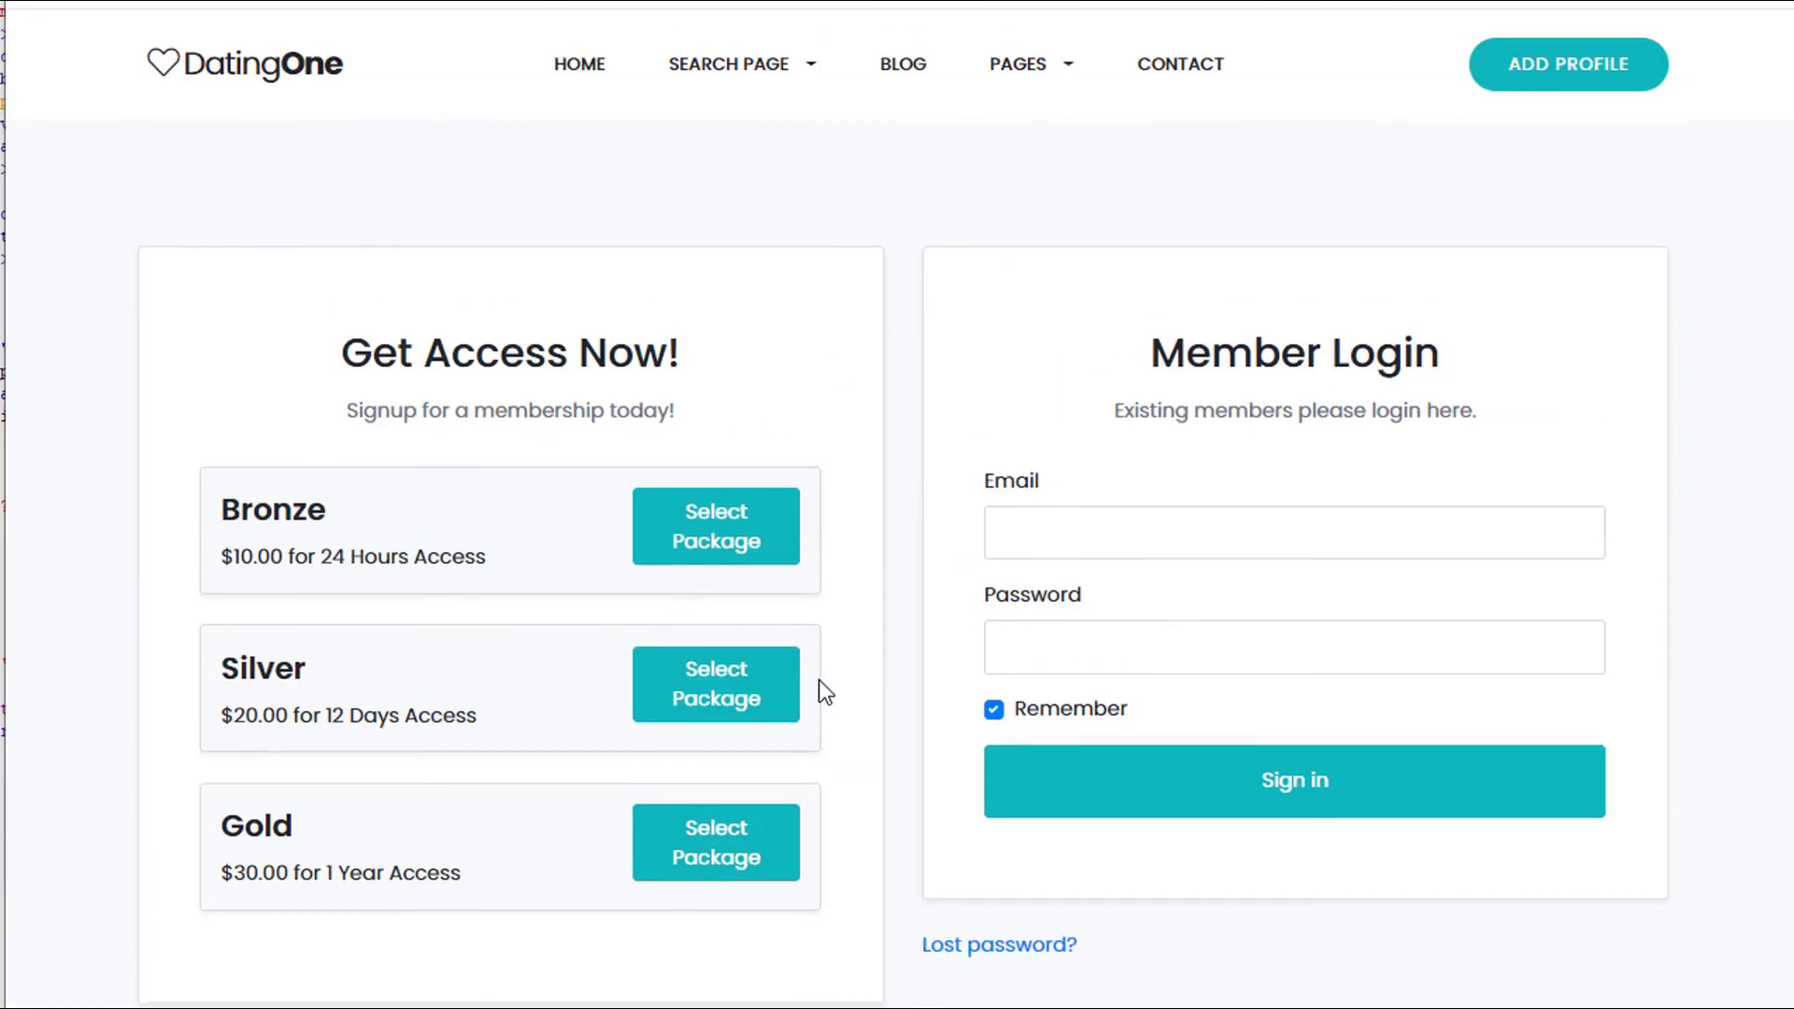
pyautogui.scroll(-3, 913, 769)
pyautogui.scroll(3, 578, 303)
pyautogui.scroll(-3, 921, 613)
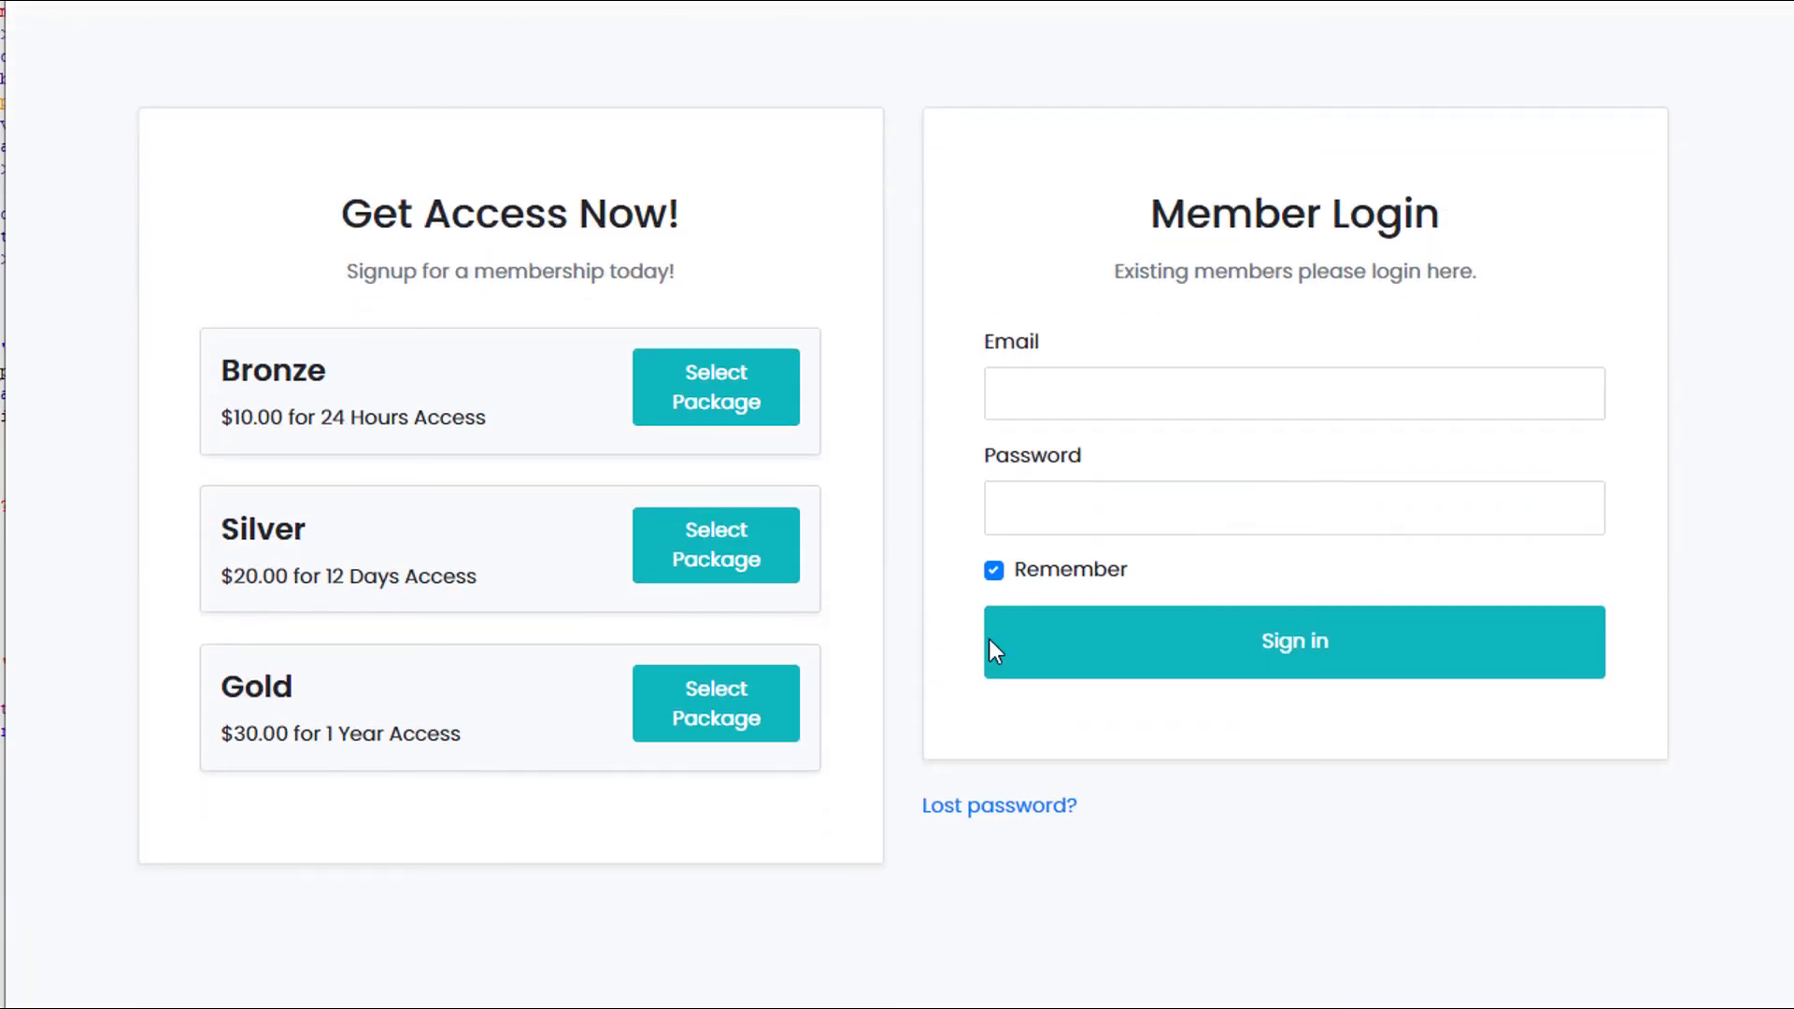
pyautogui.scroll(3, 961, 446)
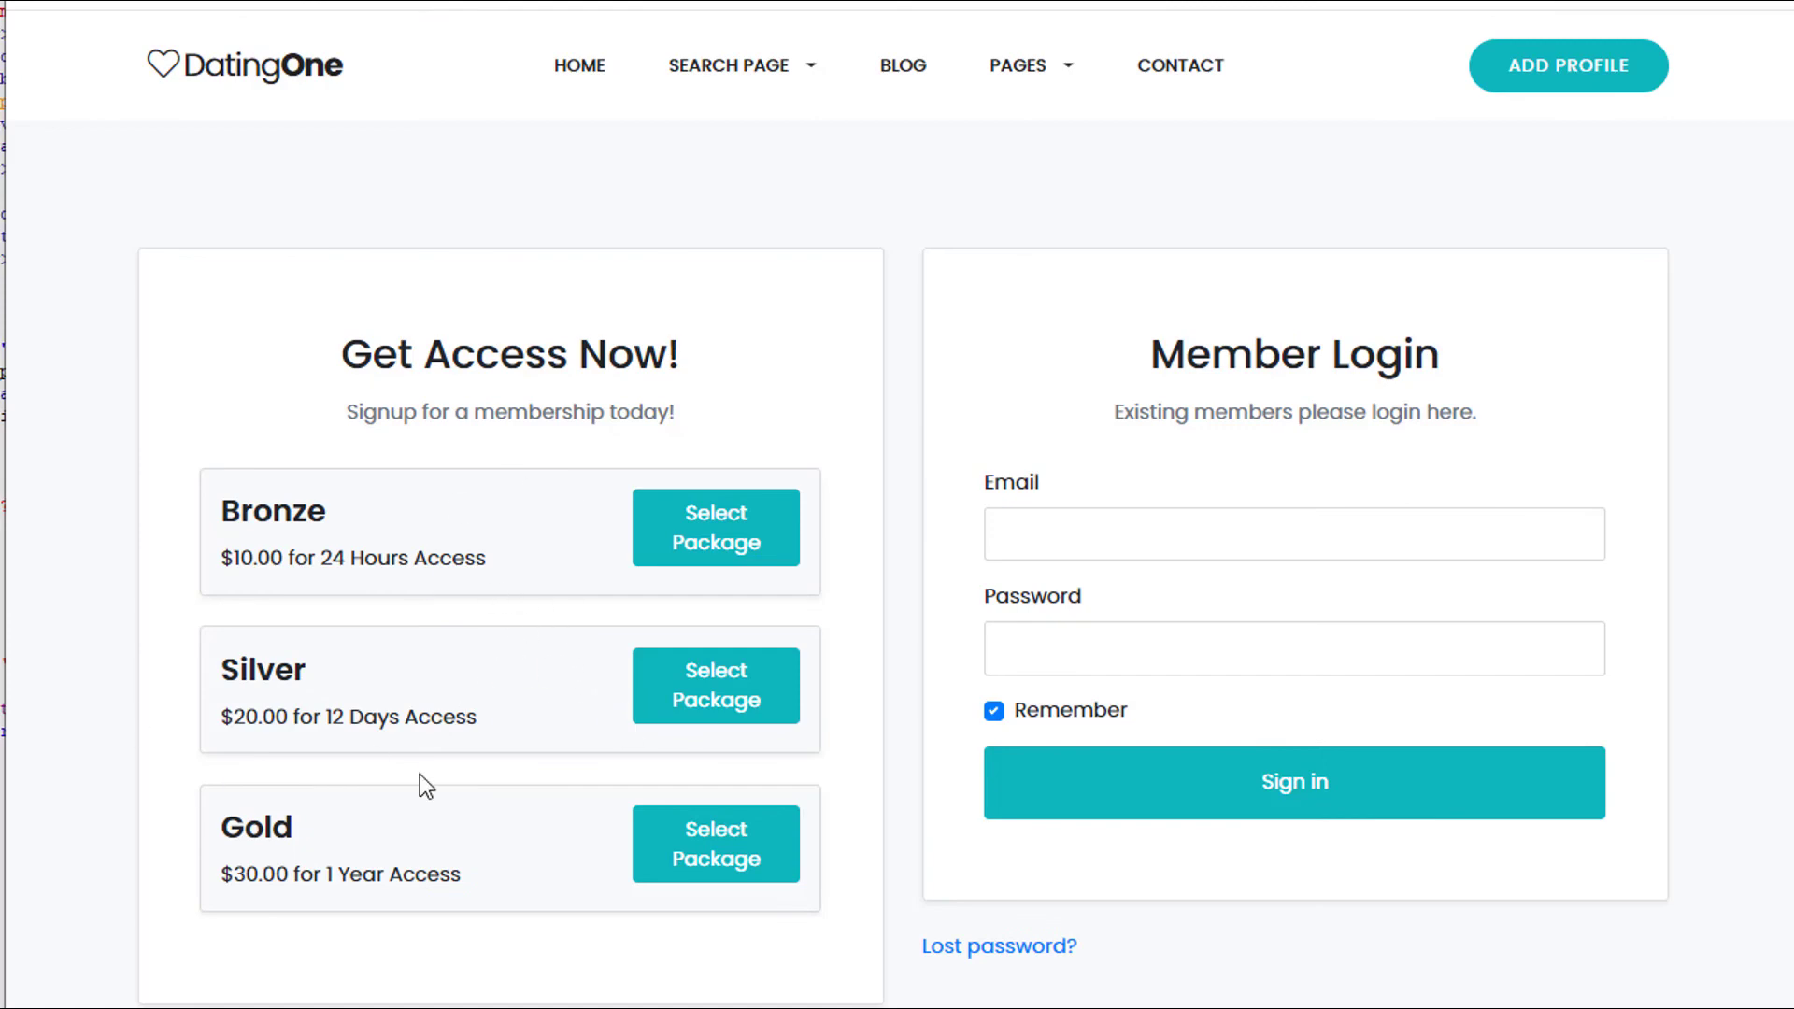
pyautogui.scroll(-3, 1334, 538)
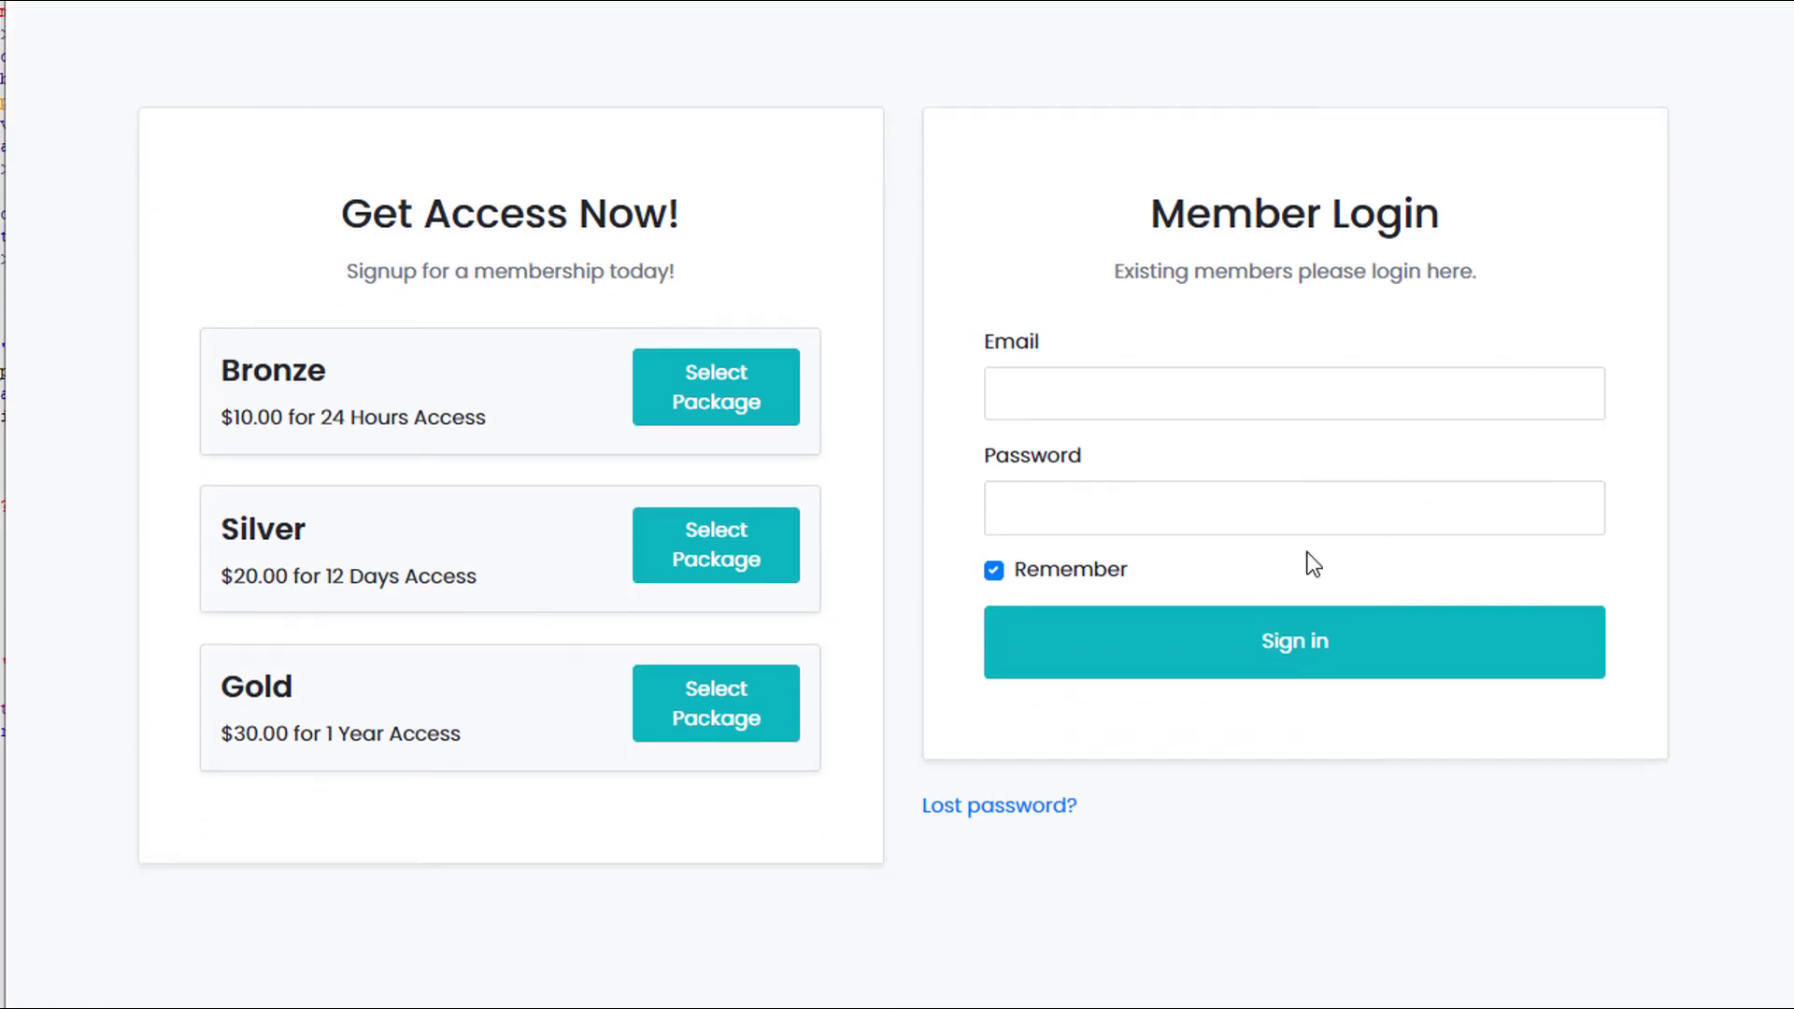
pyautogui.scroll(3, 1300, 577)
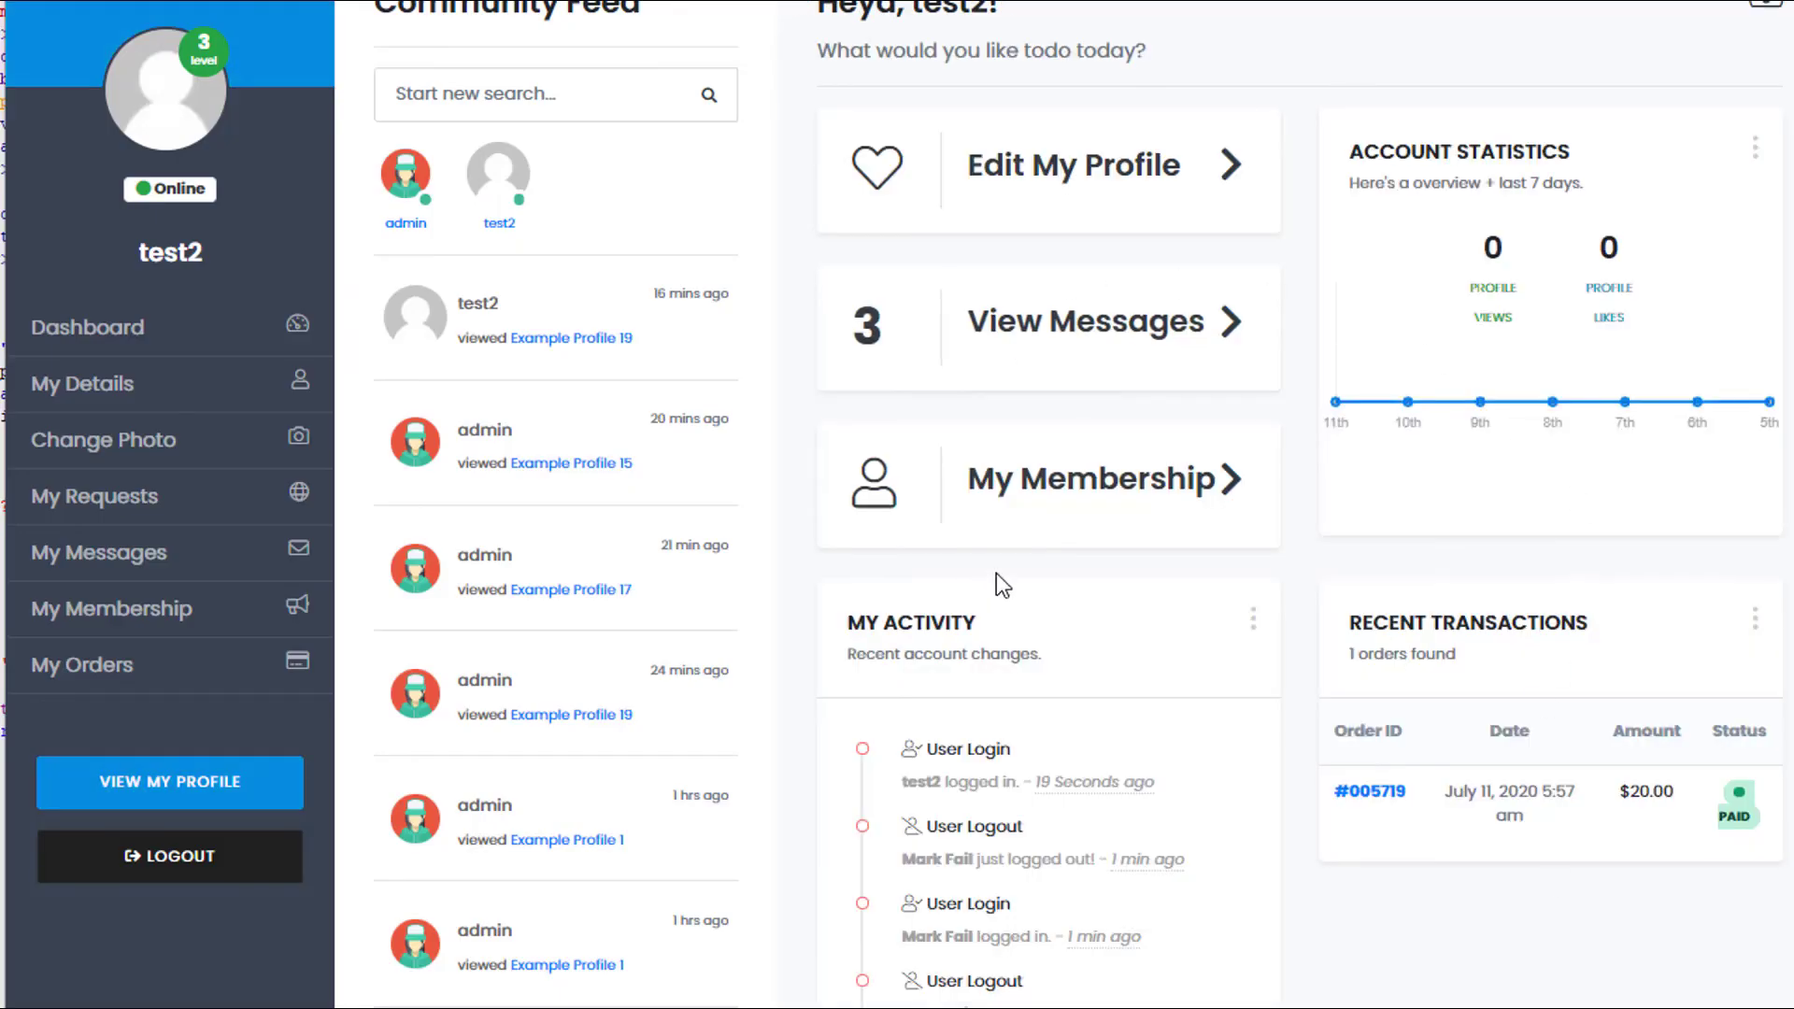
pyautogui.click(1070, 505)
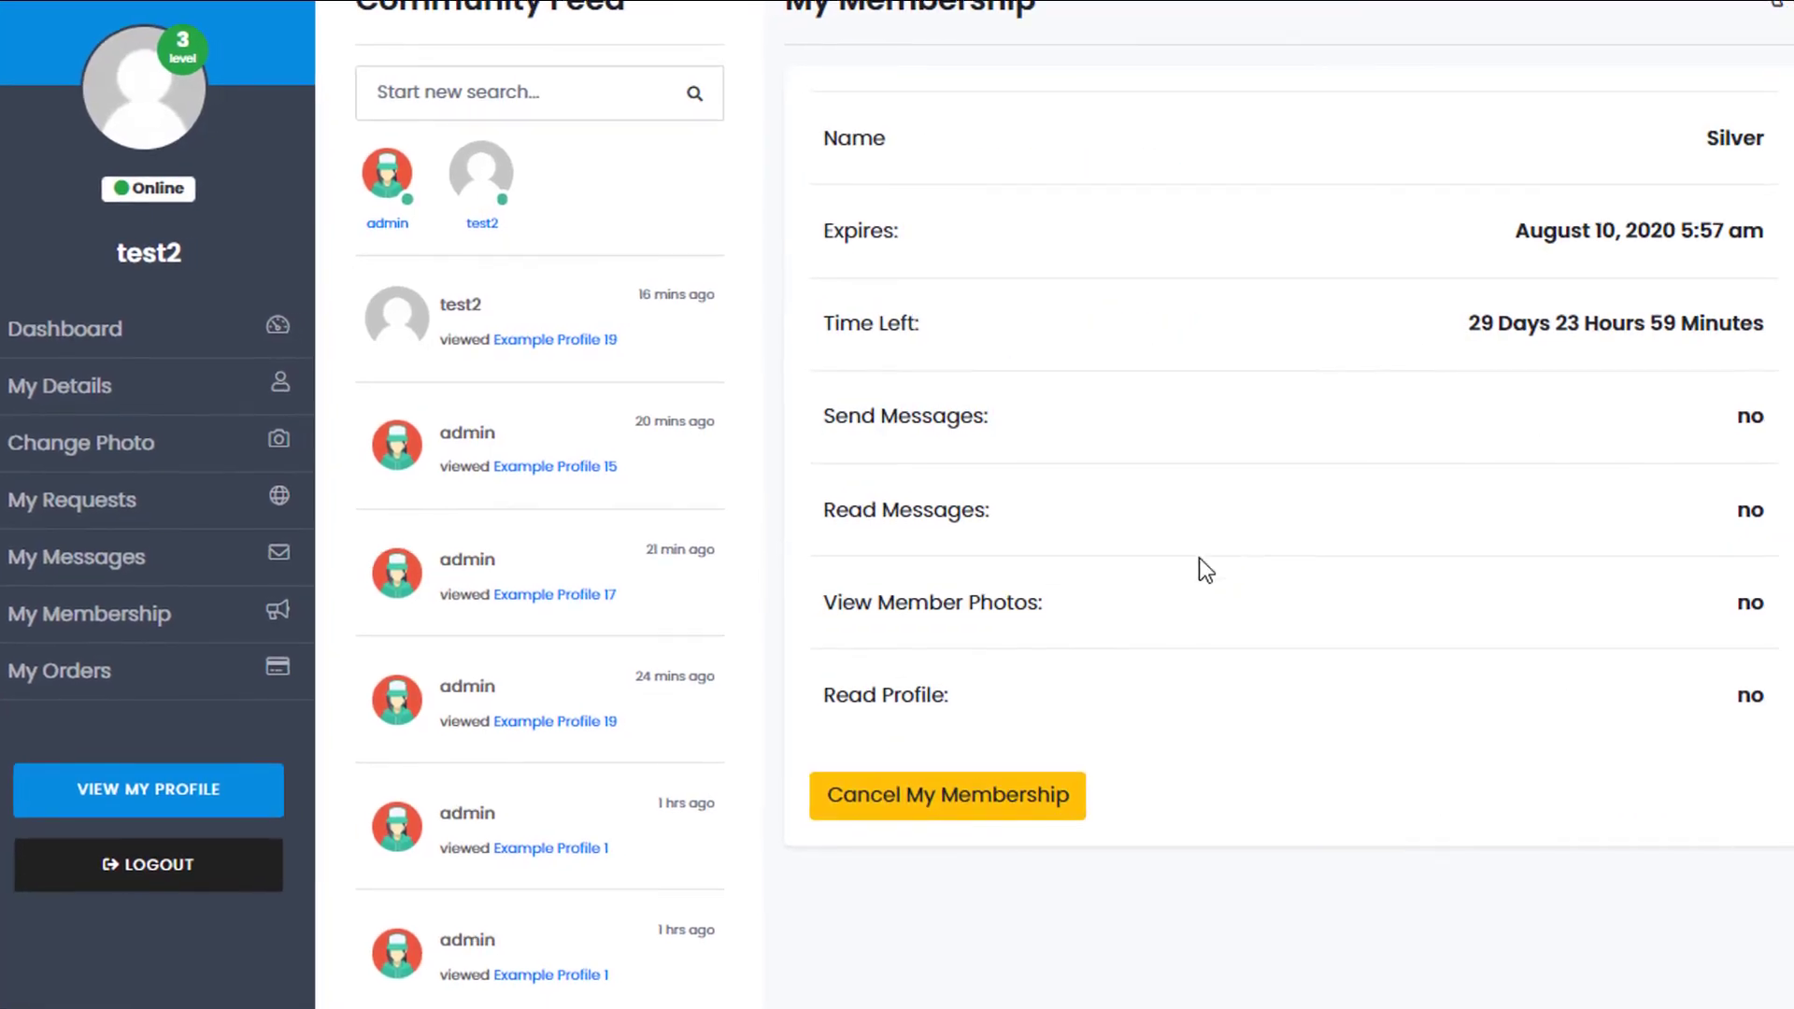